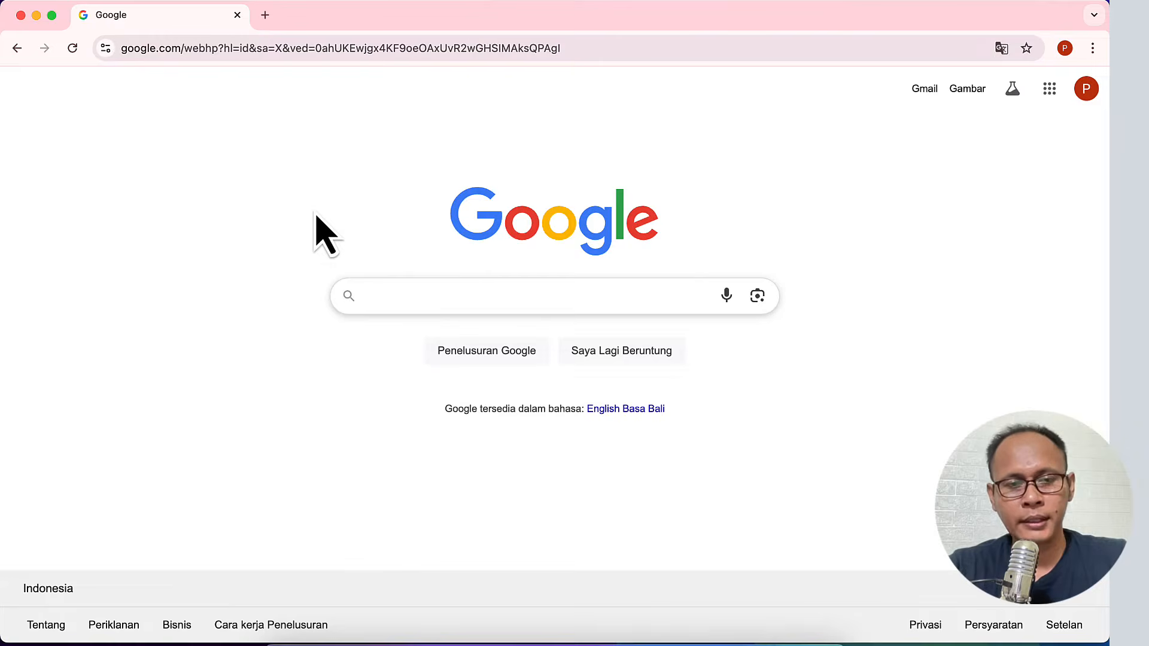
Rerun the 'bengkel mobil' search and browse the local workshop listings, including ARD MOTOR.
left_click(380, 295)
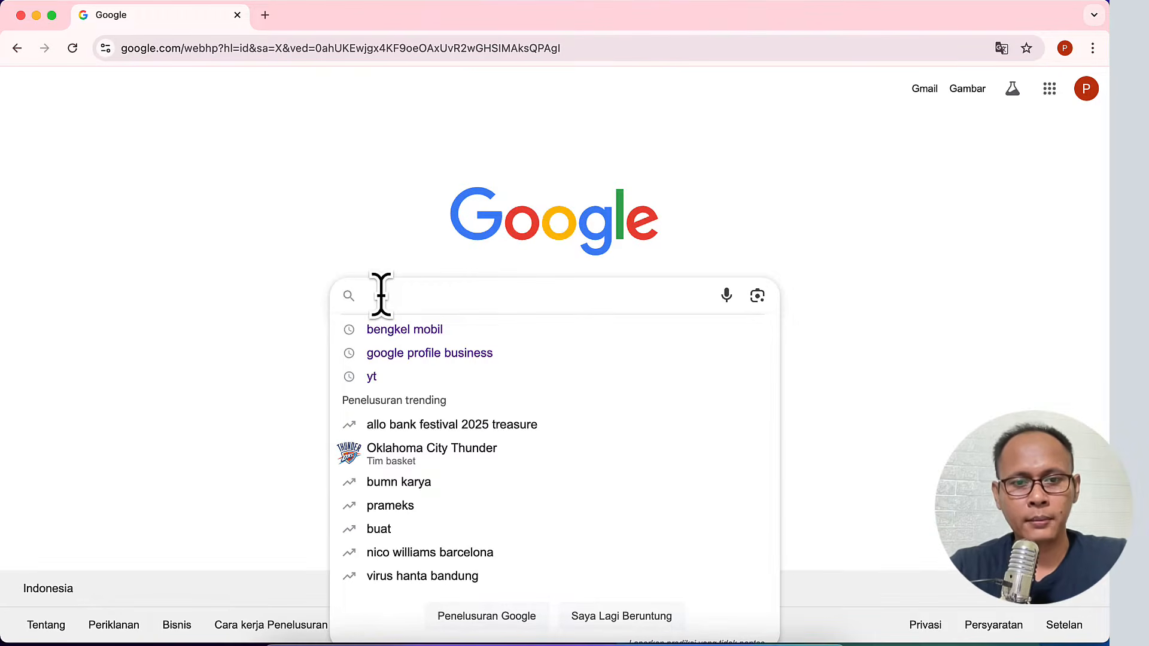
left_click(392, 330)
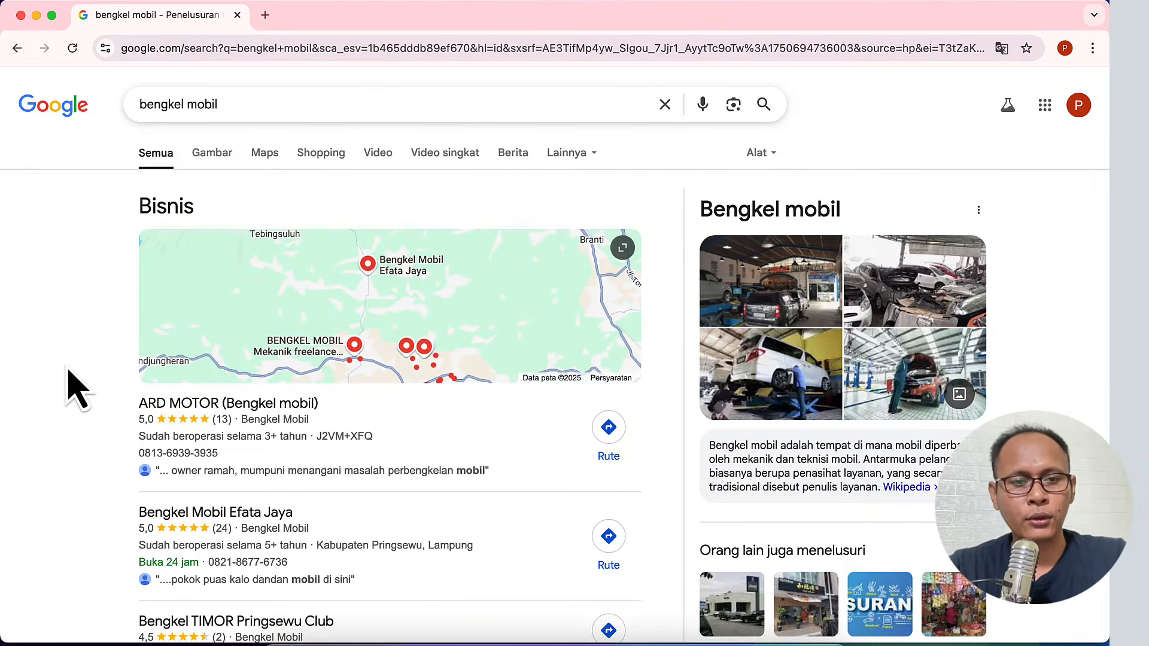
scroll(71, 383, "down", 3)
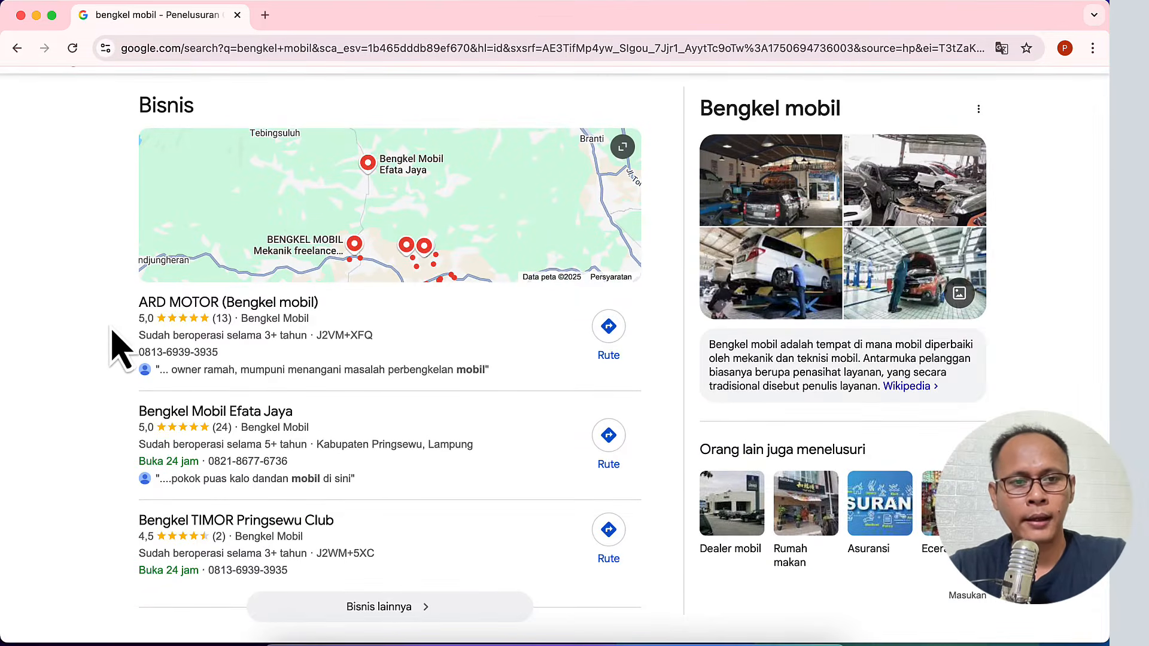
mouse_move(227, 317)
mouse_move(135, 441)
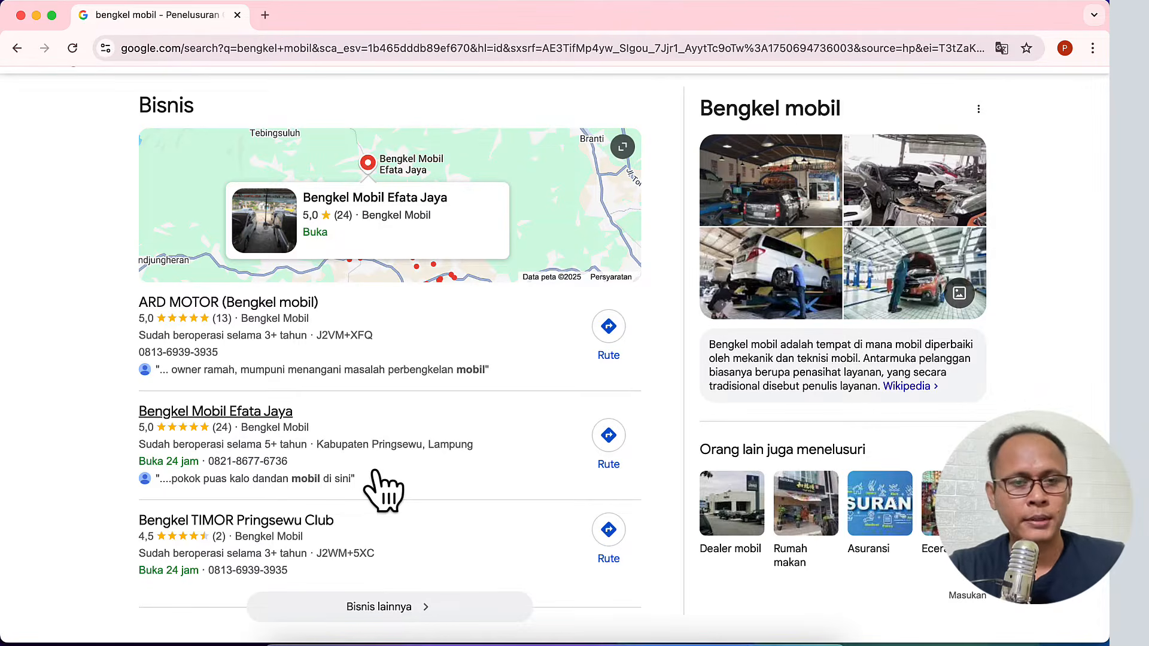
scroll(381, 489, "up", 2)
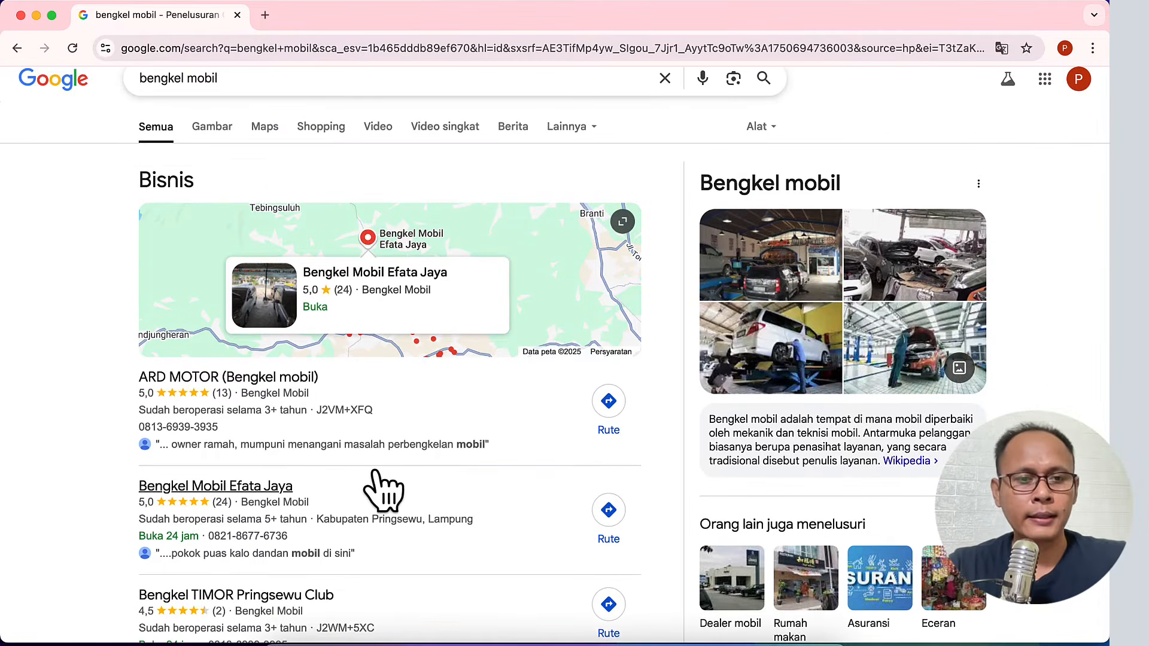
mouse_move(332, 458)
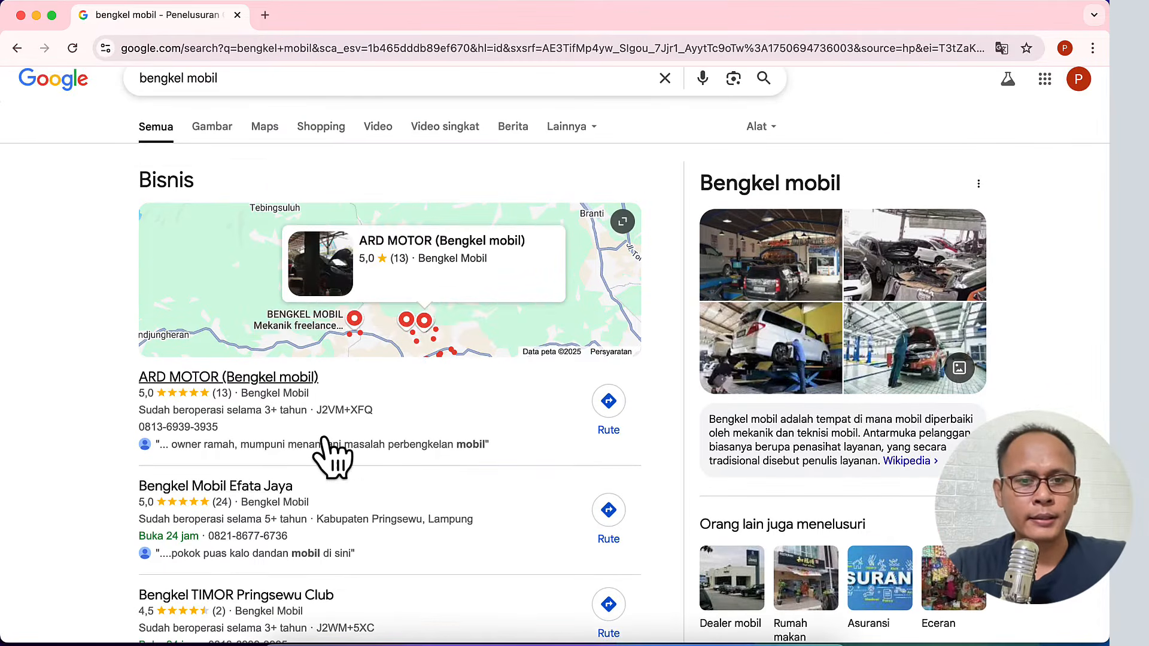
left_click(609, 399)
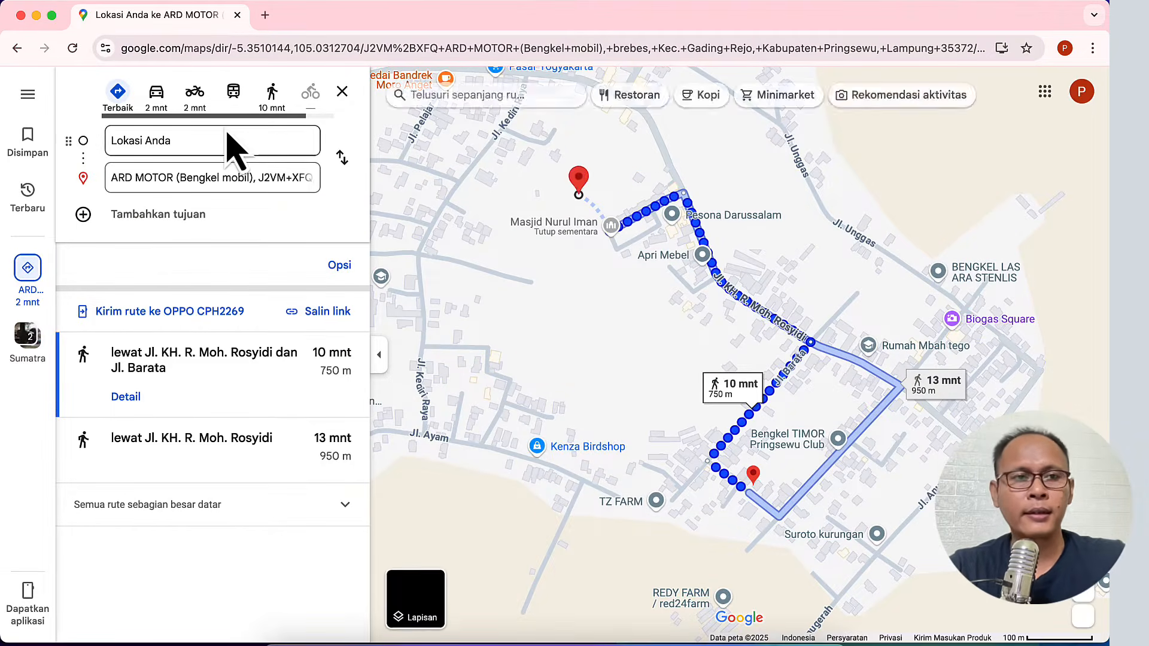
left_click(17, 49)
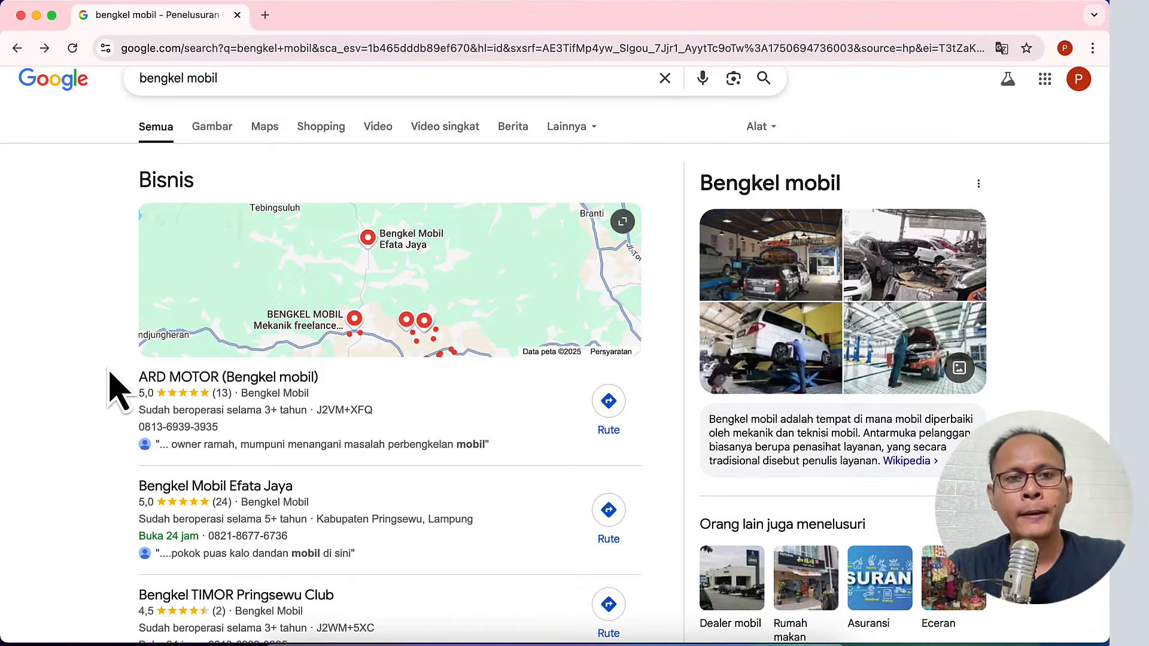
Return to the Google home page, briefly check the account panel, and focus the search box.
scroll(117, 389, "up", 1)
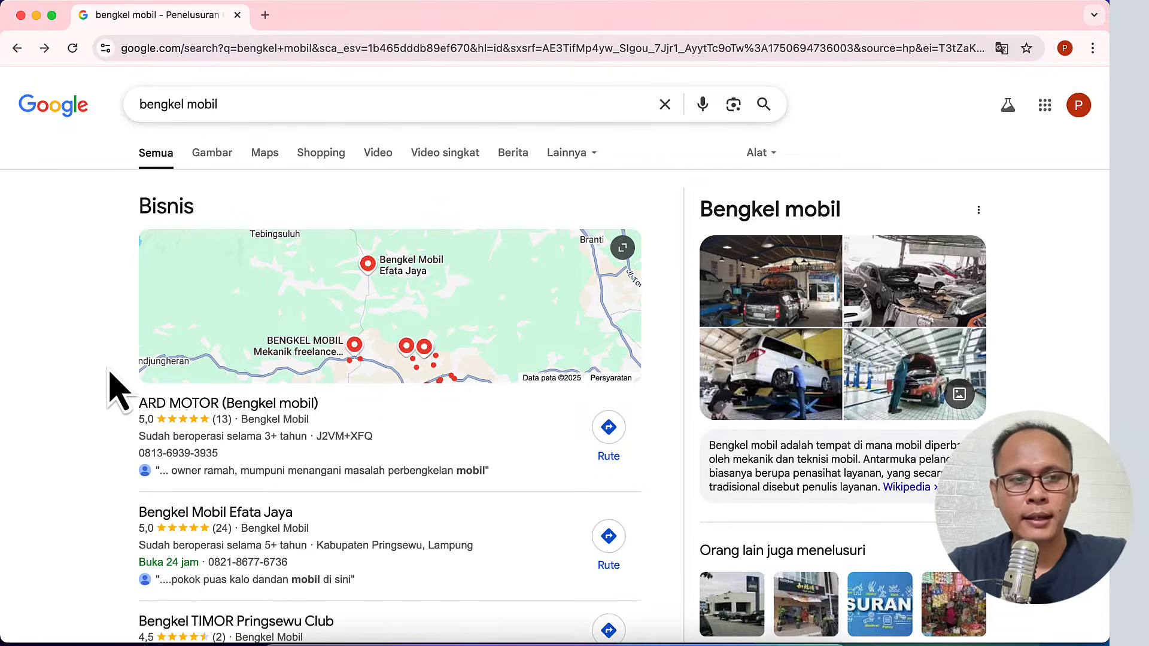
left_click(59, 109)
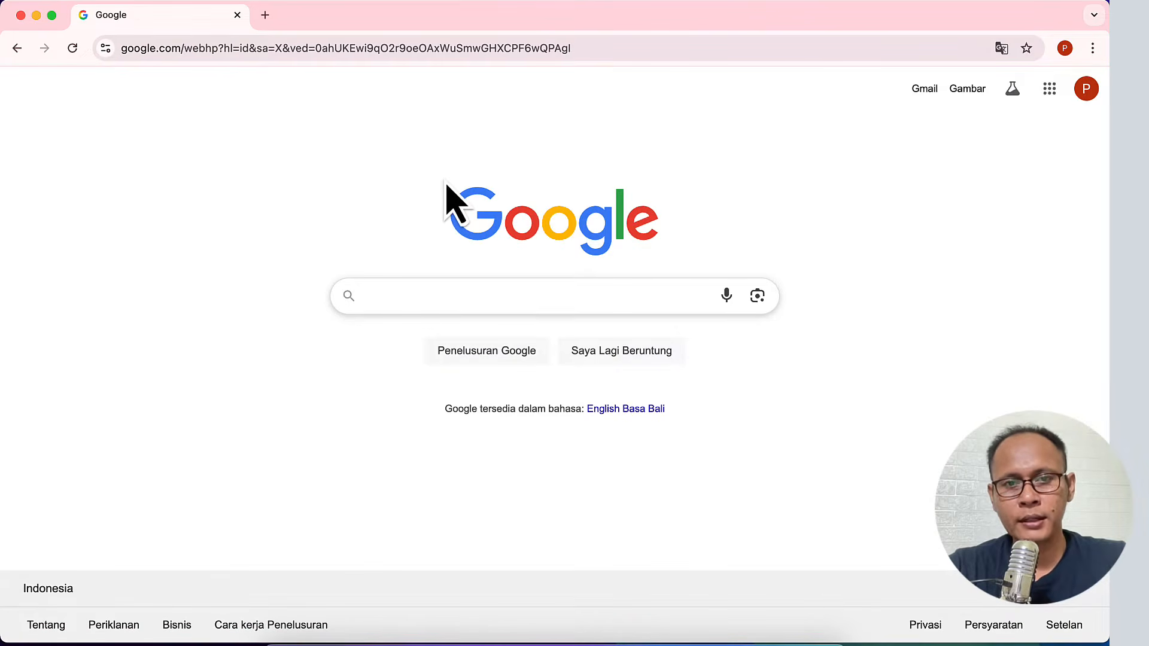
left_click(1085, 94)
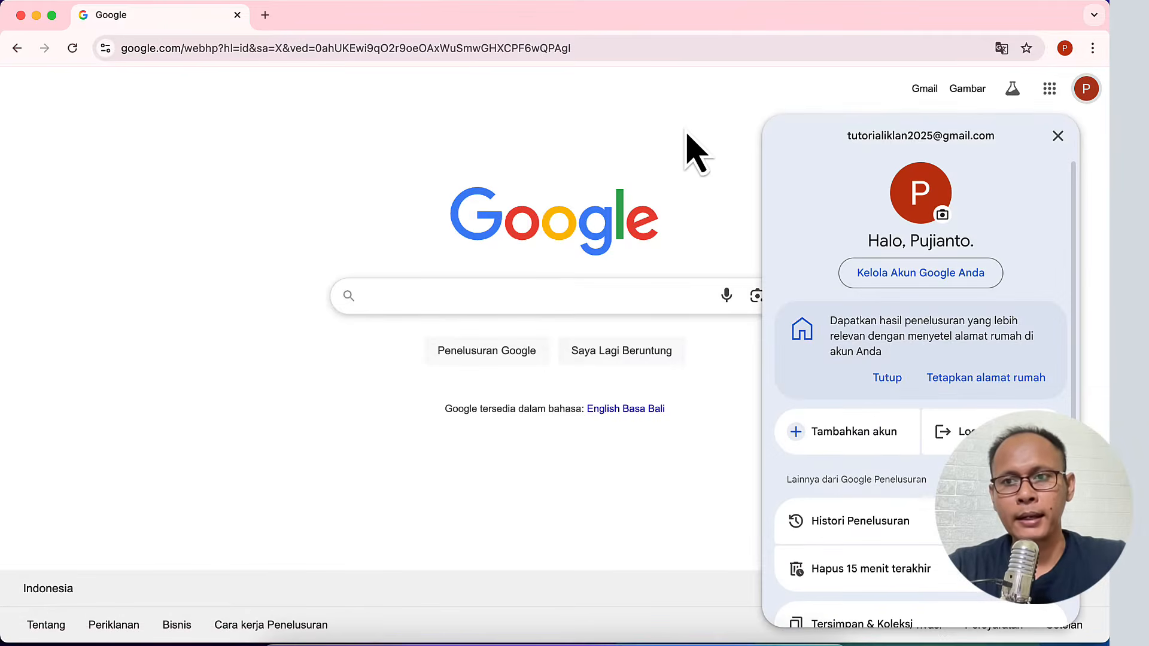
left_click(688, 154)
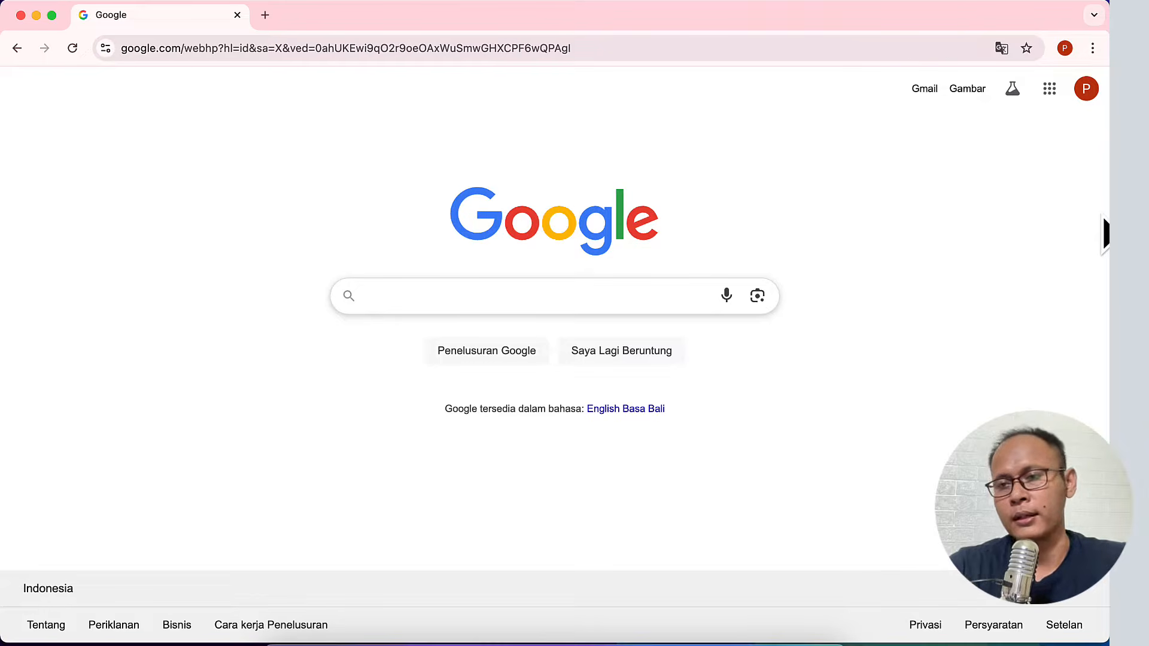
left_click(1086, 90)
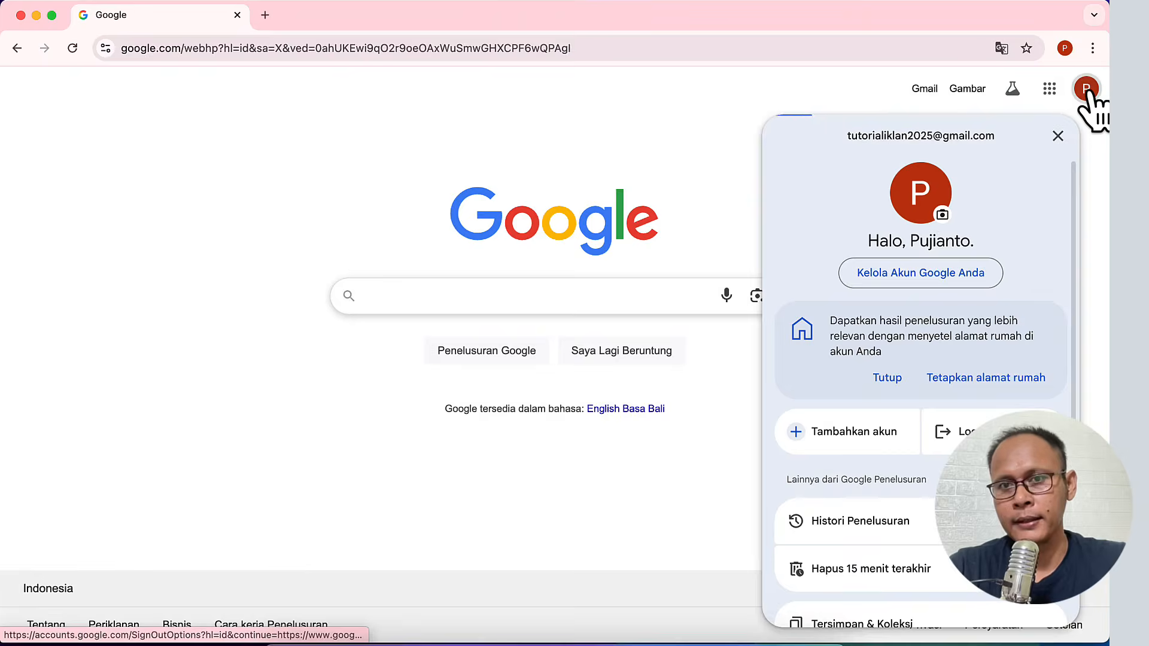
left_click(538, 111)
left_click(395, 294)
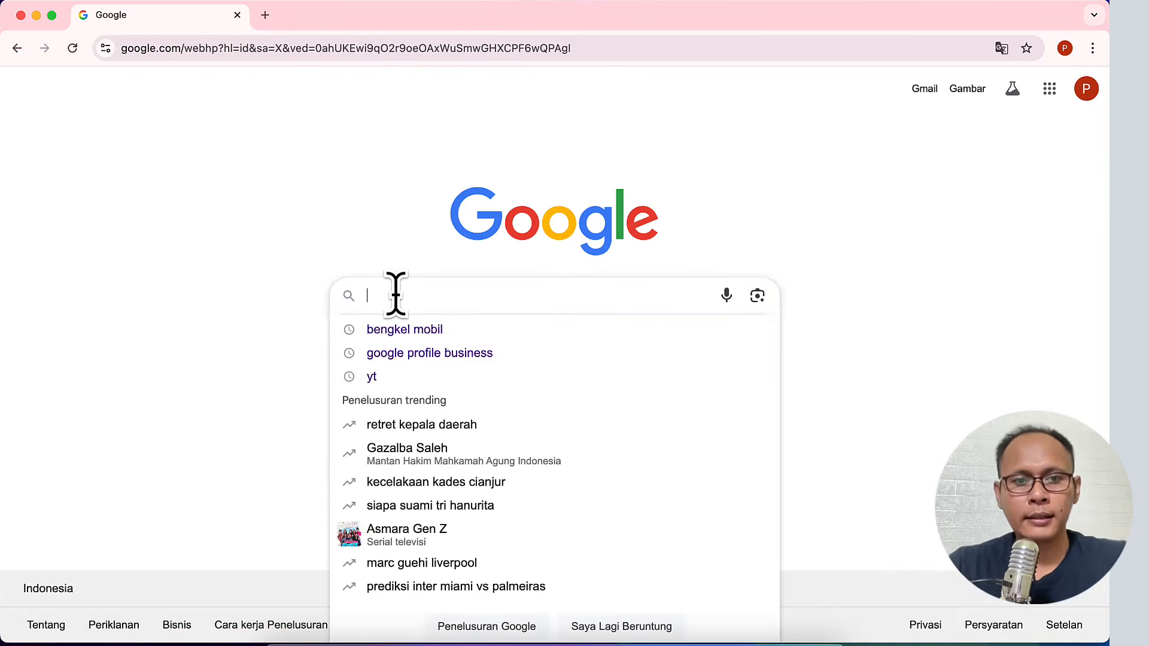
Search 'google profile business' and open the 'Google Profil Bisnis - Tampilkan Bisnis Anda di Google' result.
left_click(399, 358)
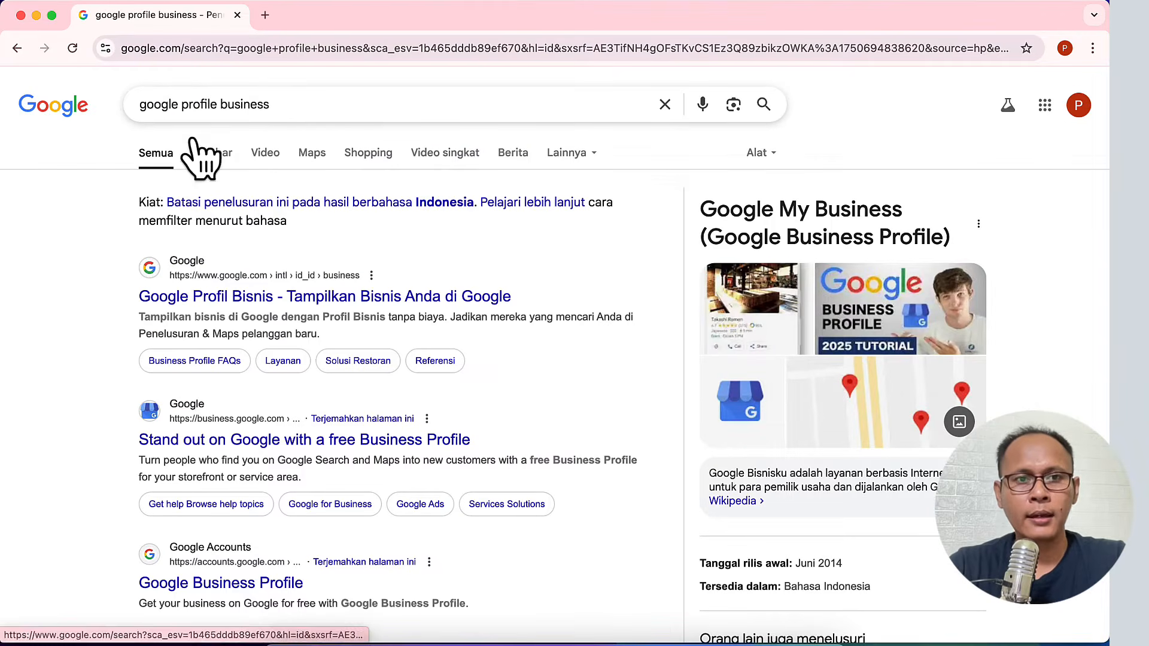
left_click_drag(267, 104, 141, 128)
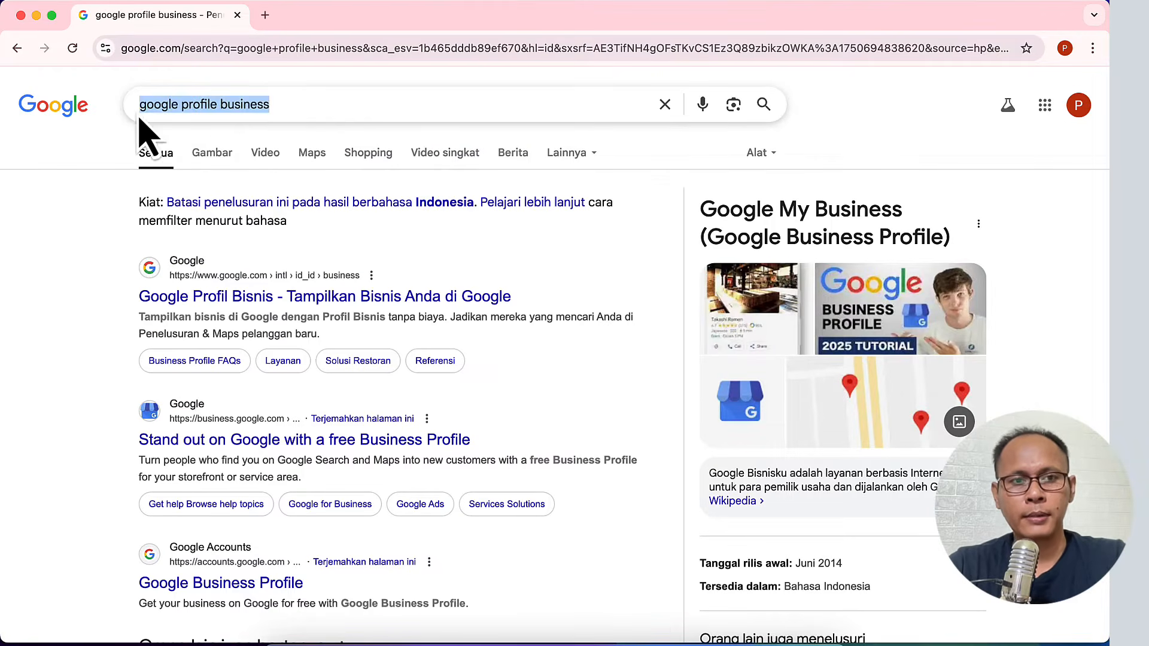
left_click(66, 329)
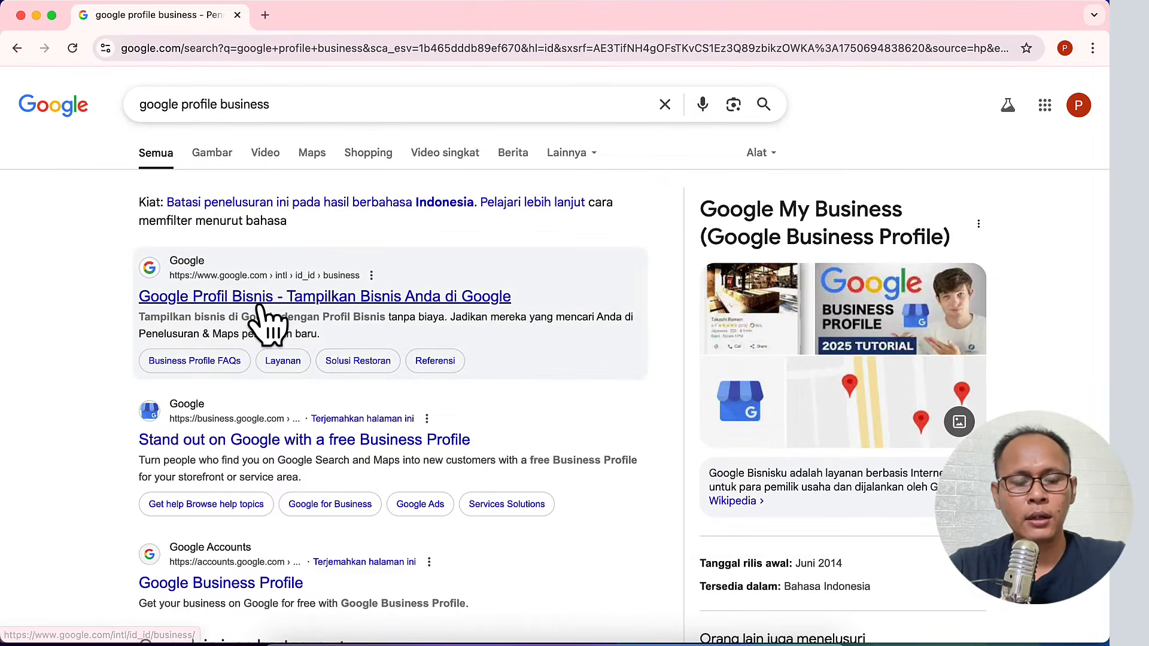
scroll(269, 326, "down", 2)
scroll(256, 305, "up", 2)
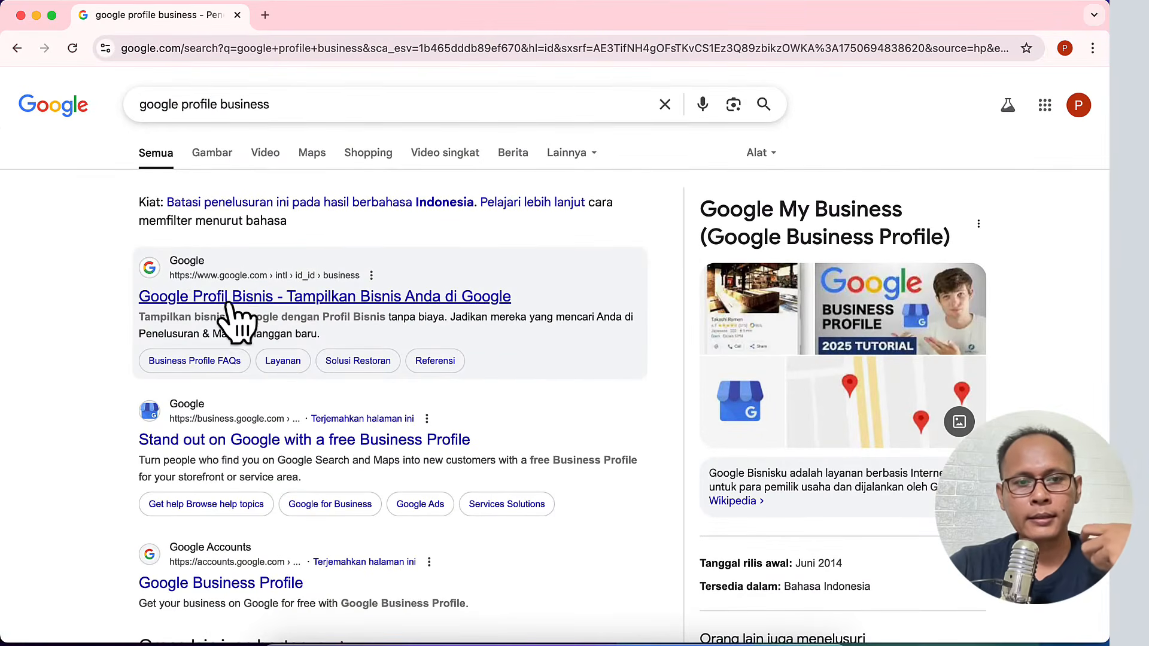
left_click(237, 304)
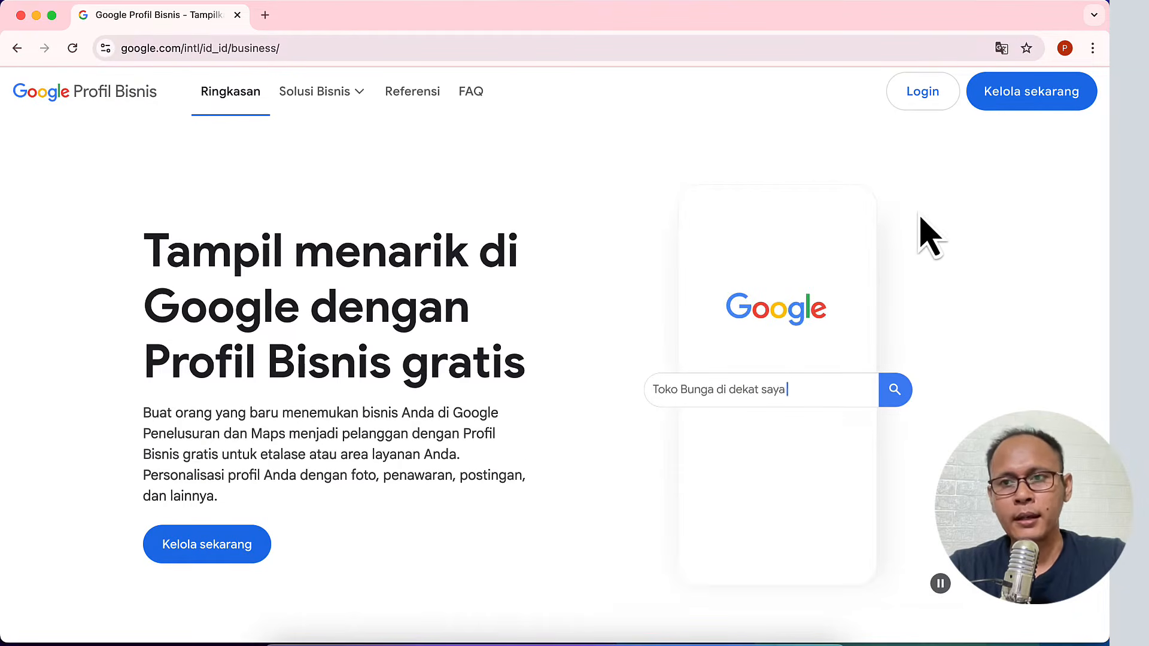
Start a new profile via 'Kelola sekarang' and stay on the business-name creation tab.
left_click(1017, 103)
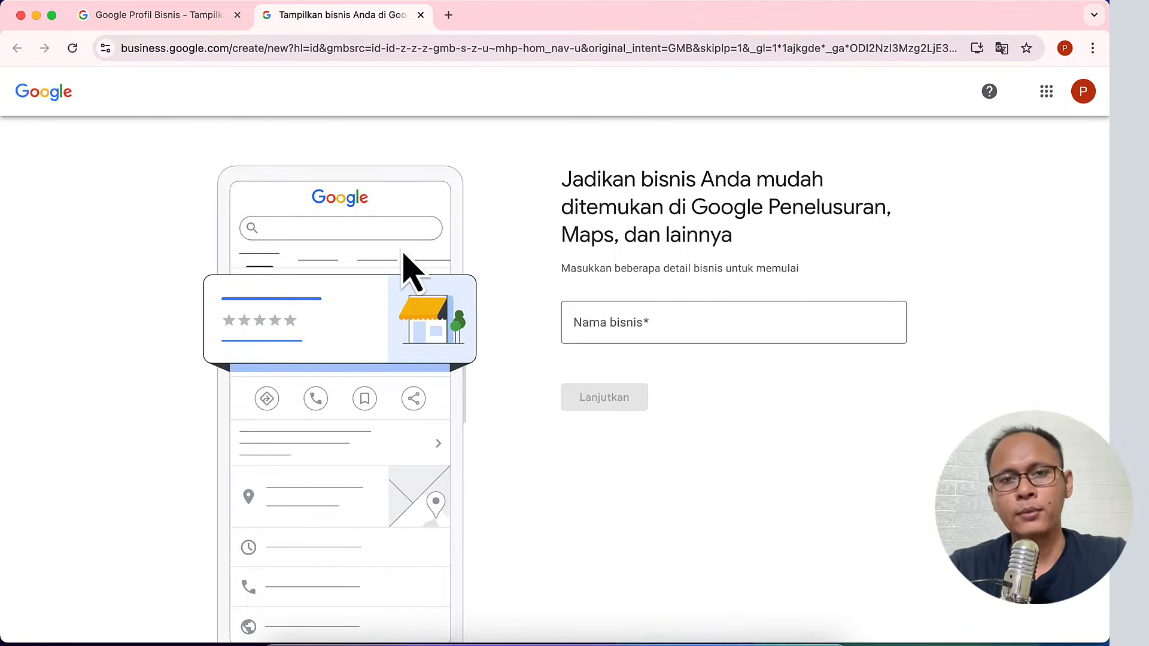
left_click(171, 17)
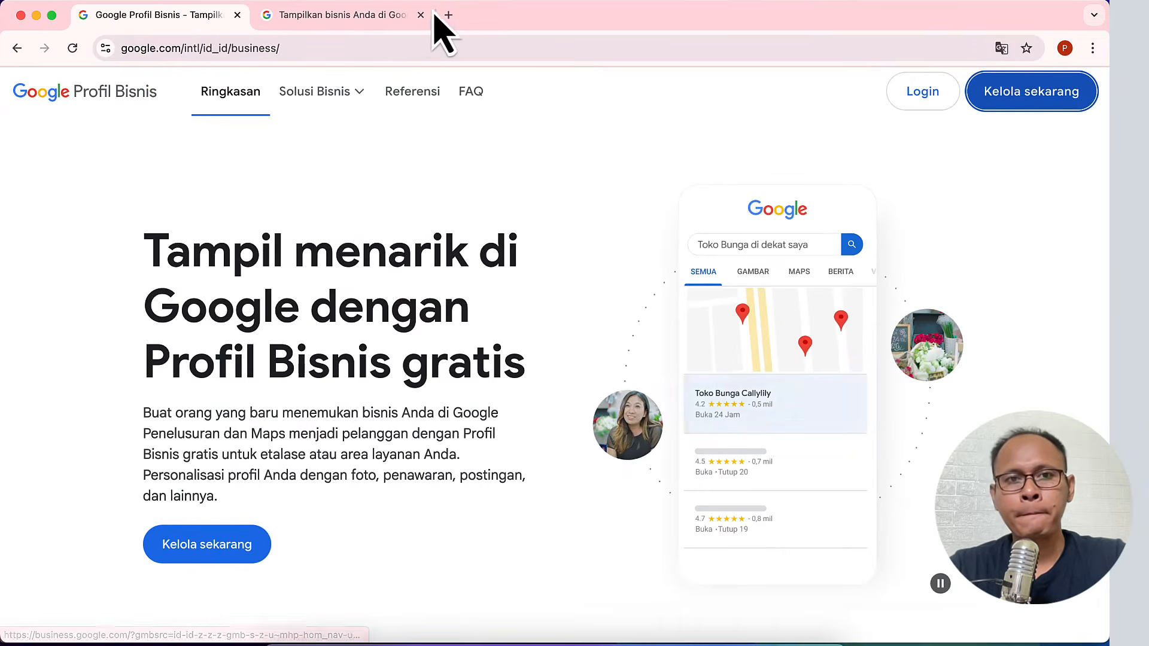
left_click(380, 18)
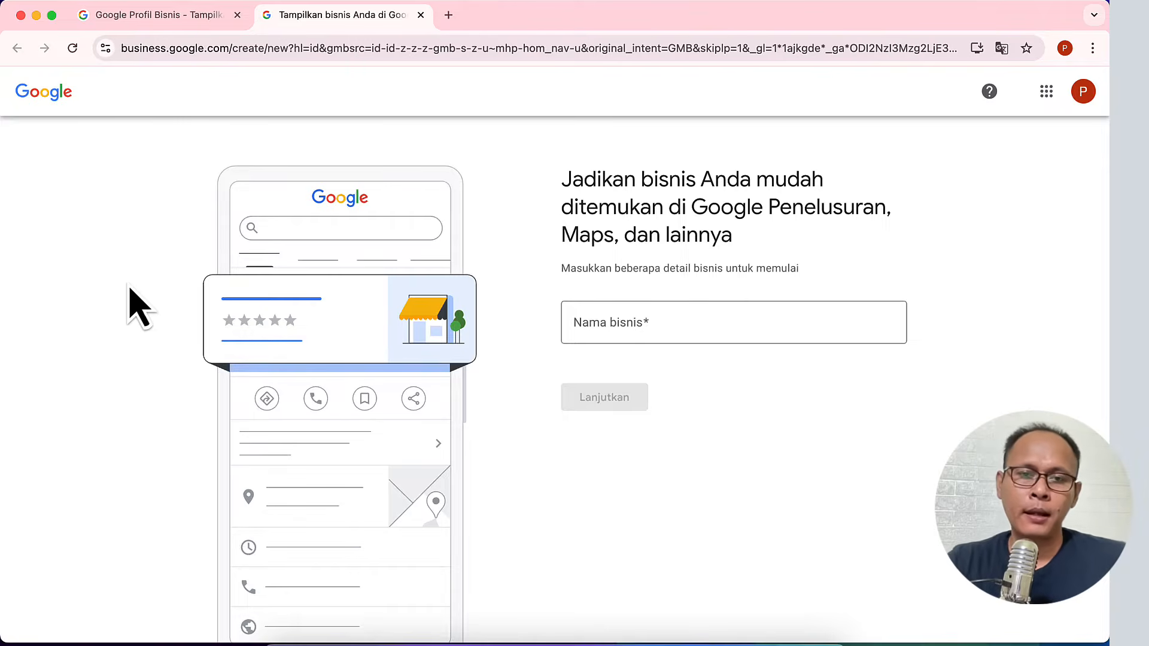
Enter 'Warung Eski' as the business name and continue to the business type step.
left_click(589, 329)
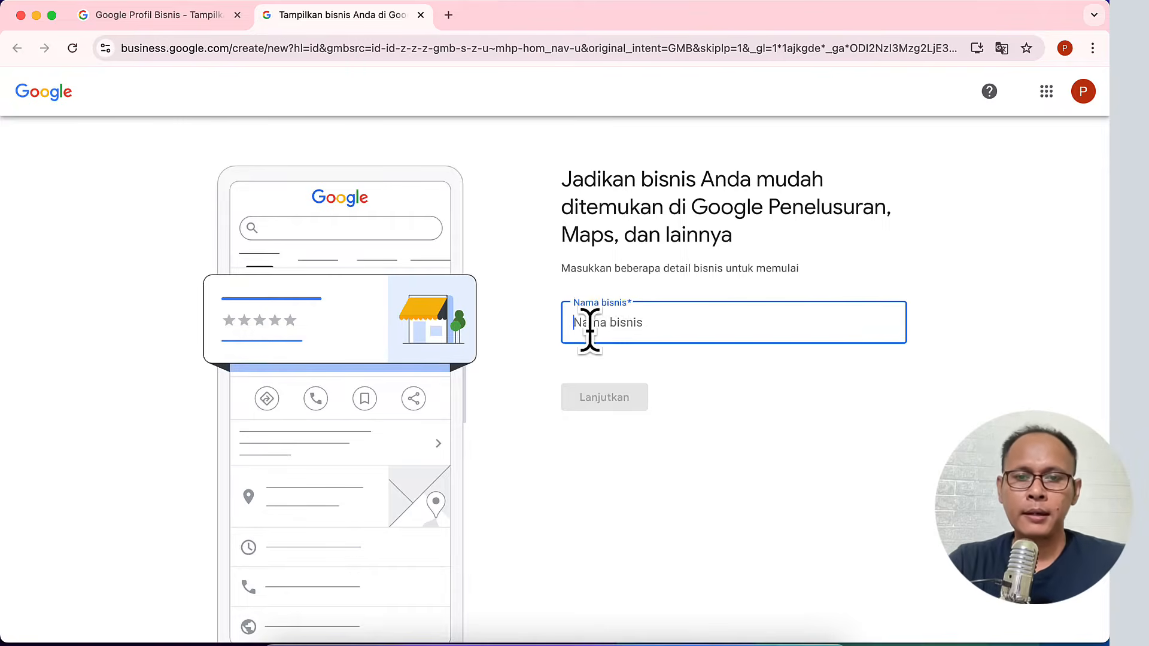
left_click(532, 288)
left_click(616, 314)
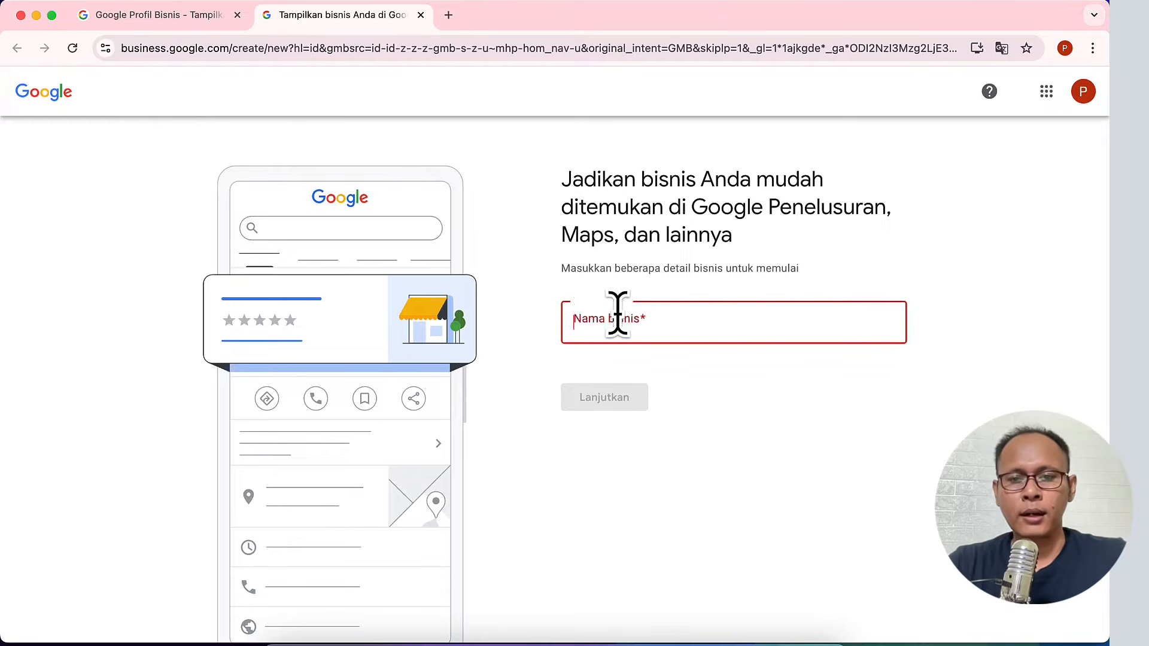
type("Warung Eski")
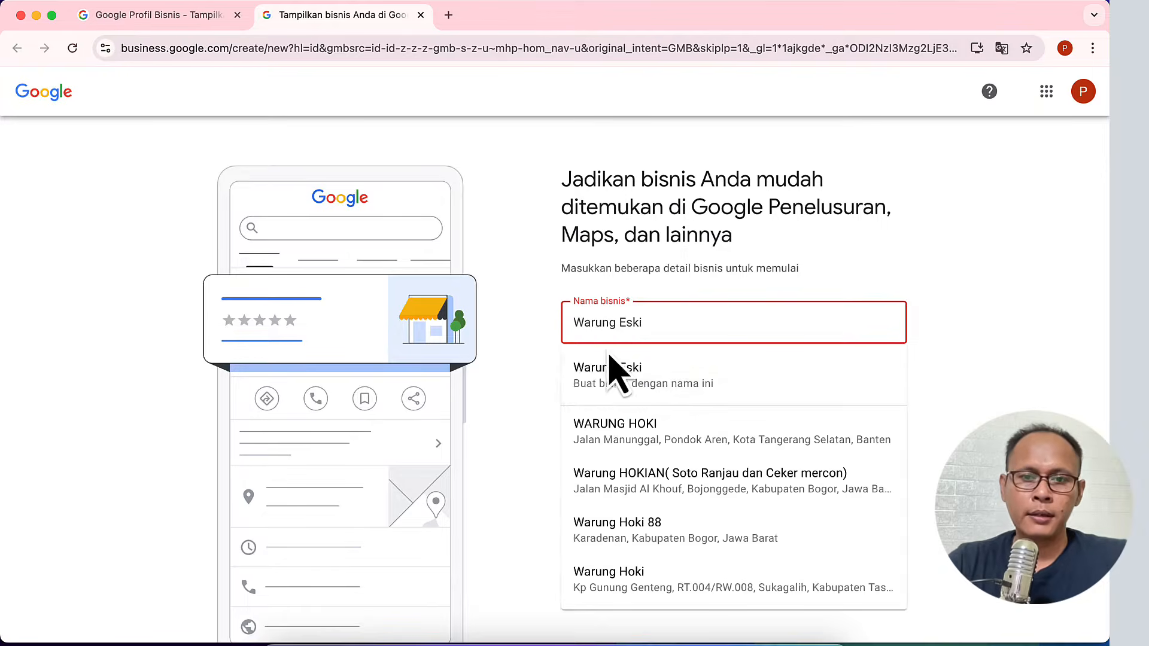
left_click(530, 376)
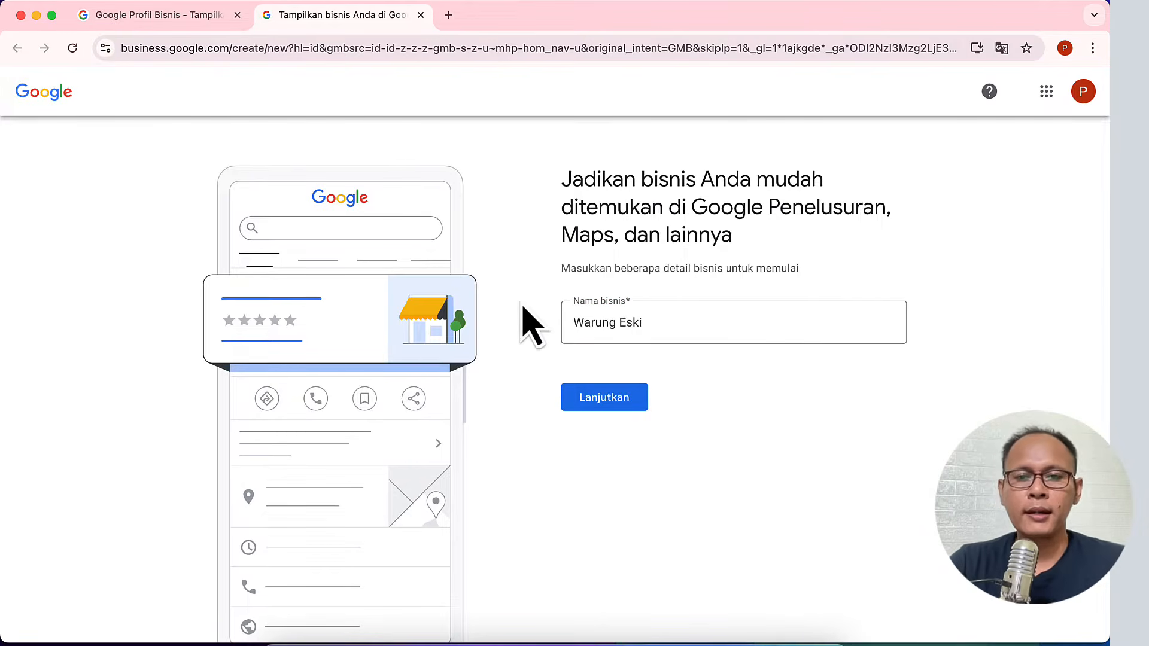
left_click(605, 410)
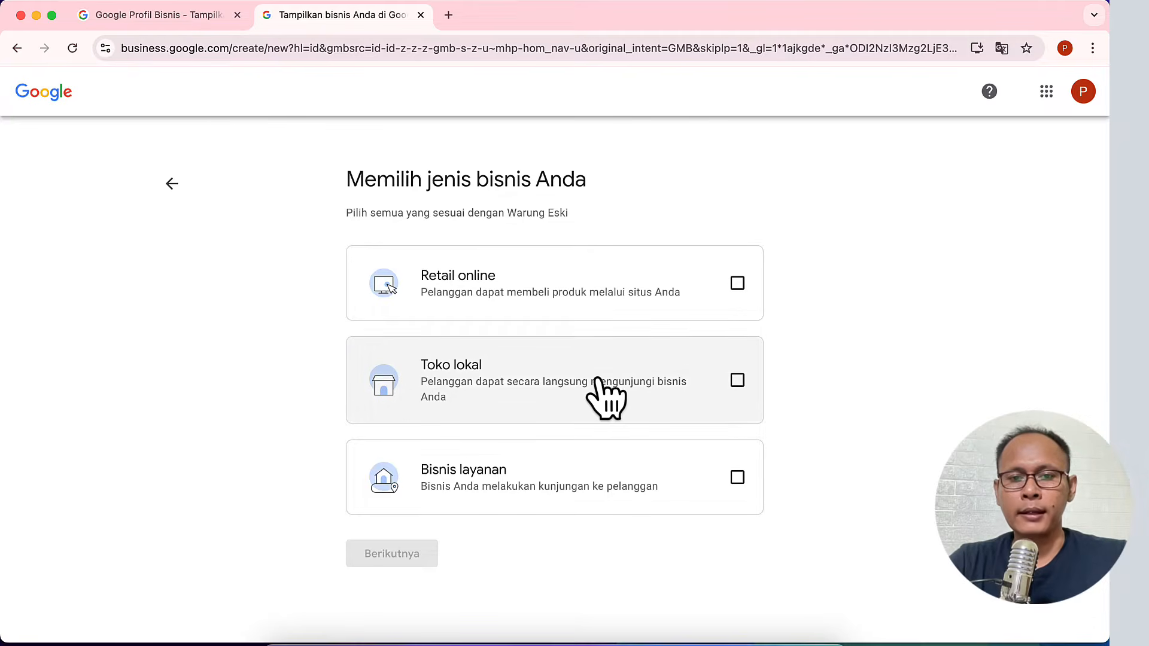
Mark Warung Eski as a local store (Toko lokal) with the category Warung nasi.
left_click(736, 381)
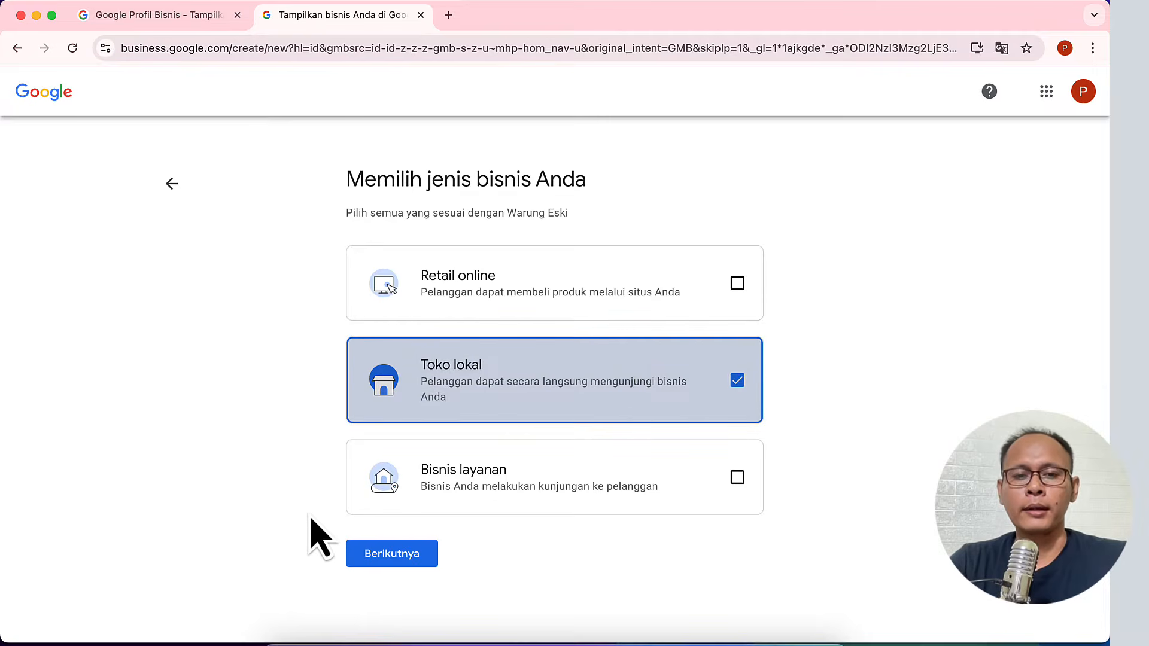
left_click(390, 553)
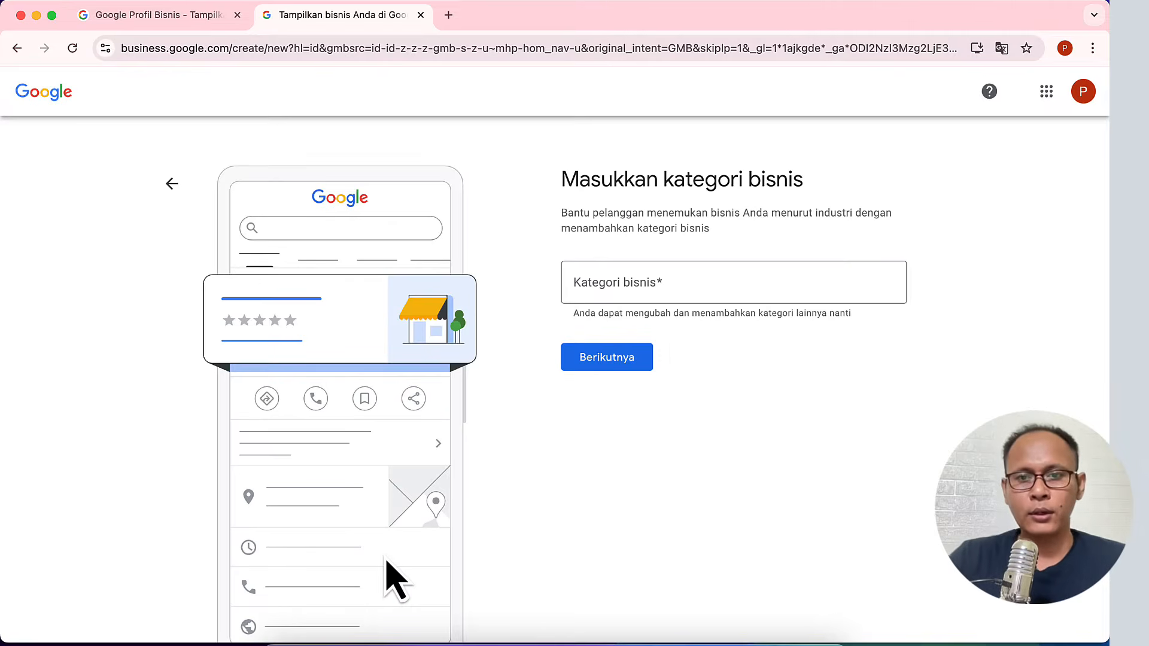
left_click(580, 277)
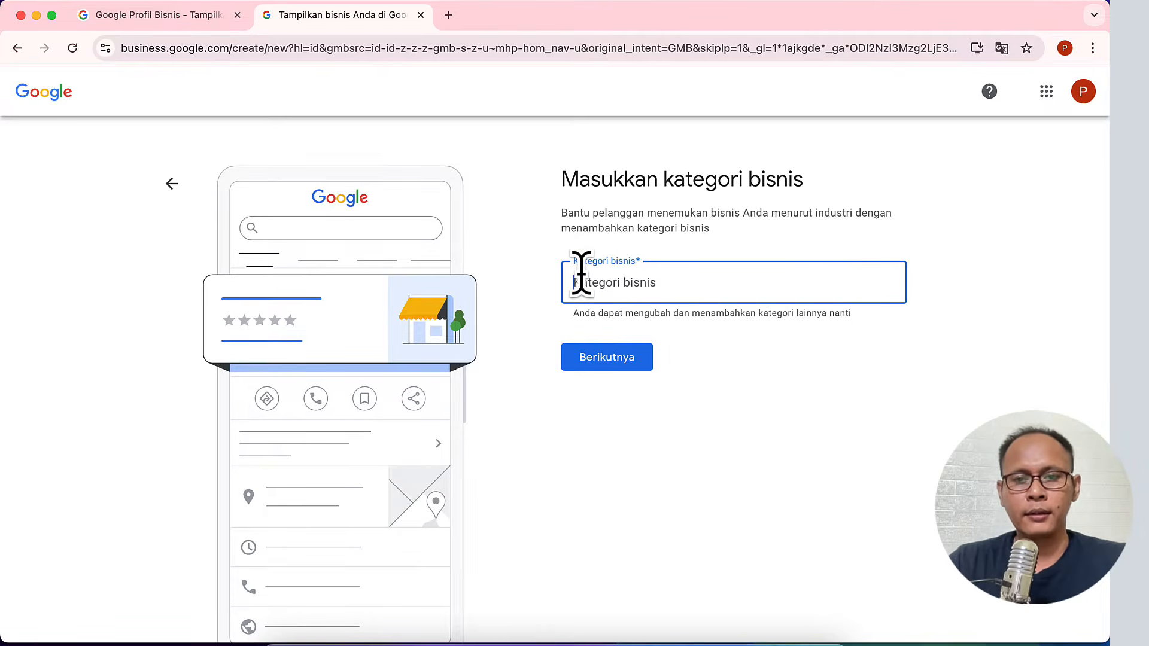
type("wa")
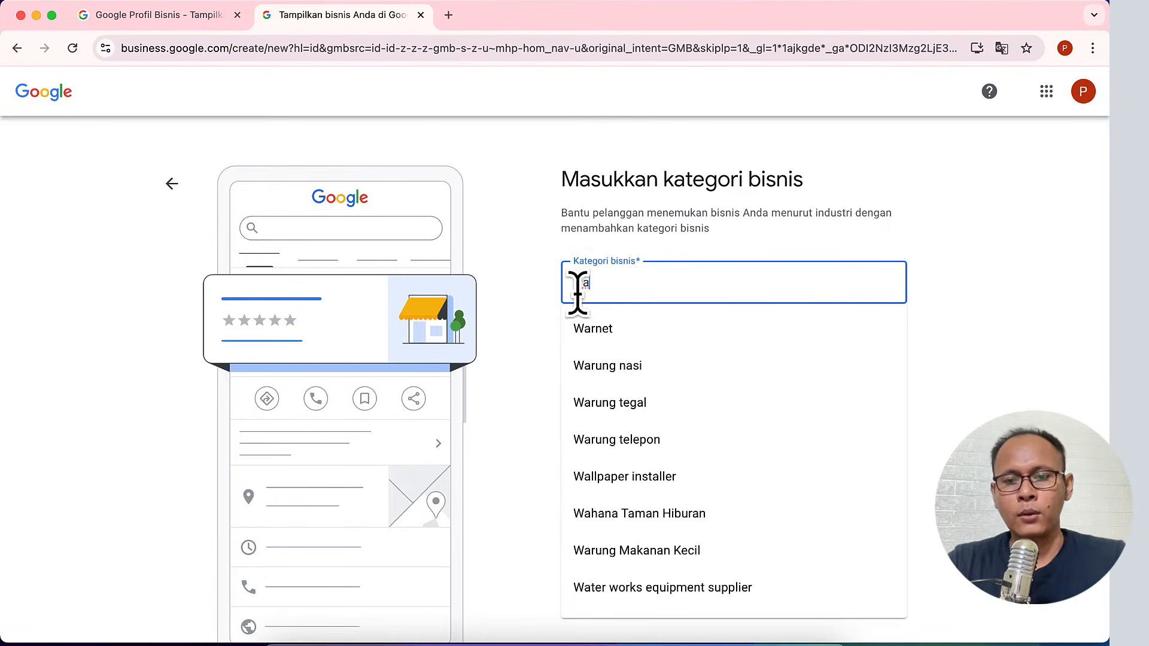
left_click(606, 367)
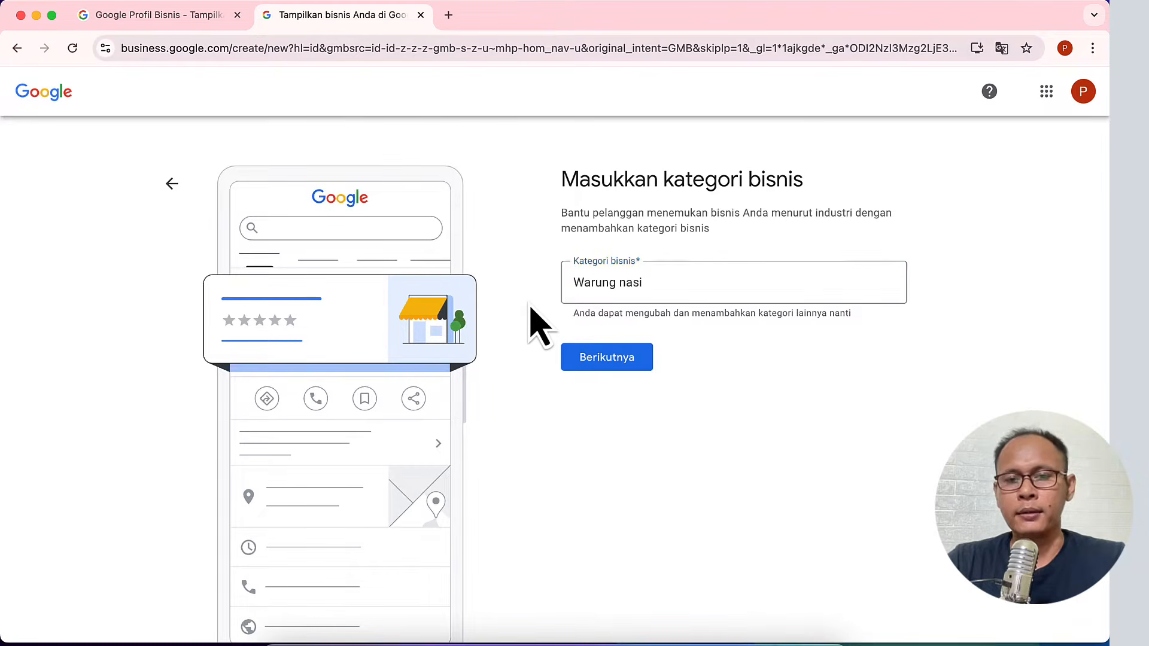
left_click(605, 366)
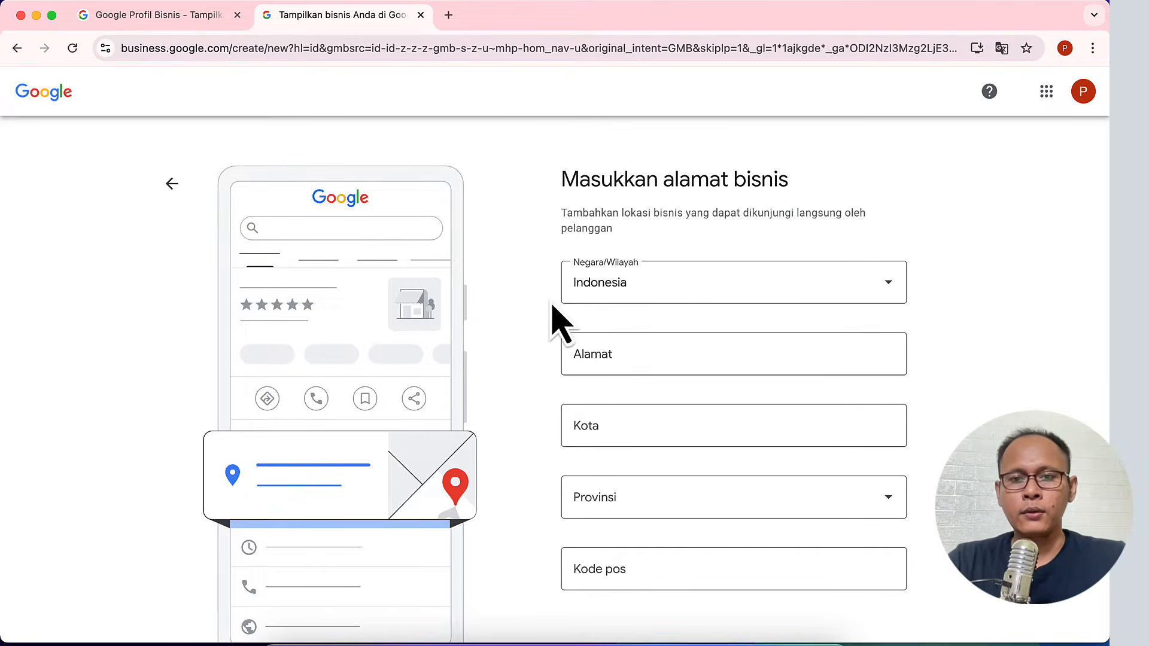
Submit the Jalan Raya Wates Pringsewu, Lampung address and review the suggested existing businesses.
scroll(550, 338, "down", 2)
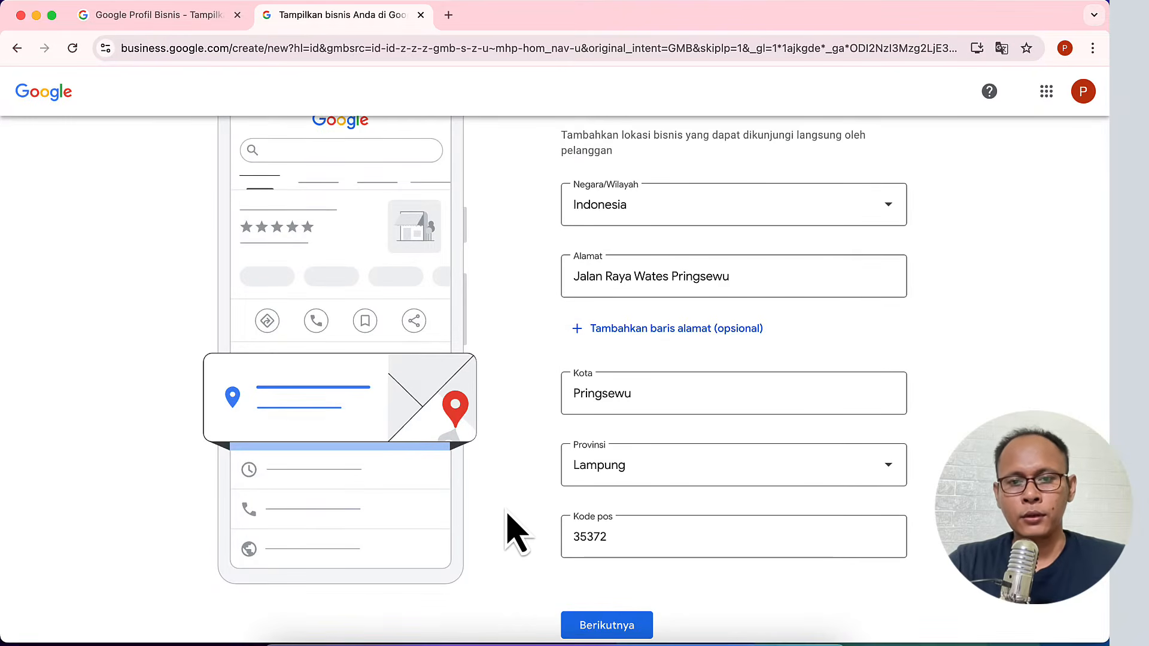
scroll(546, 341, "up", 2)
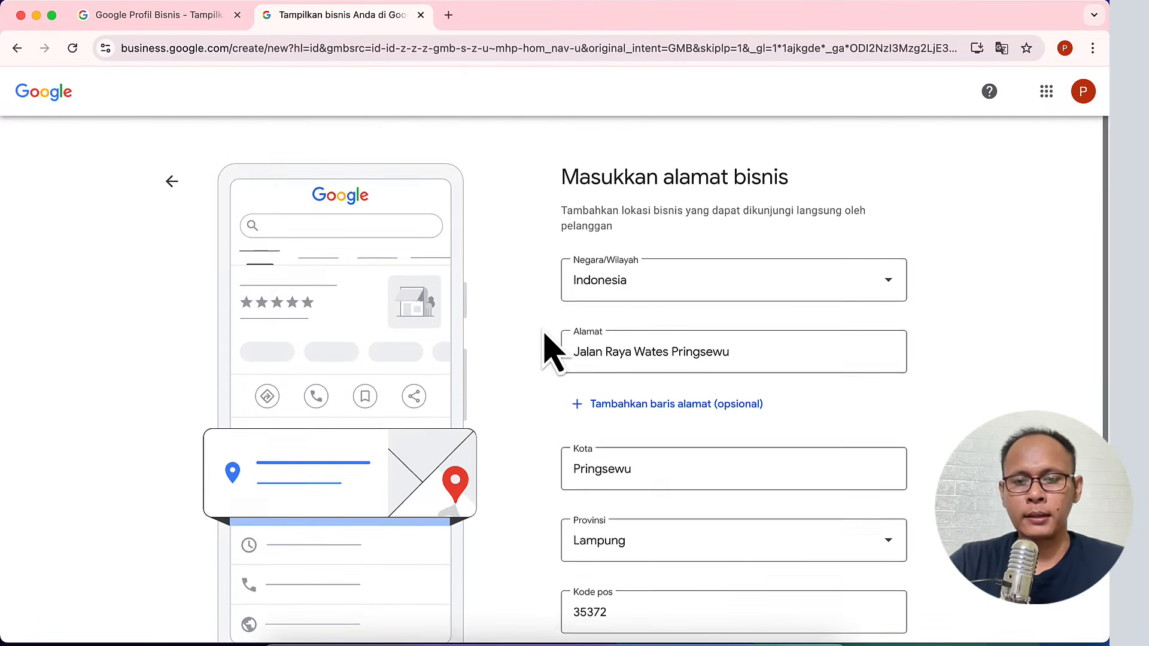
scroll(547, 341, "down", 3)
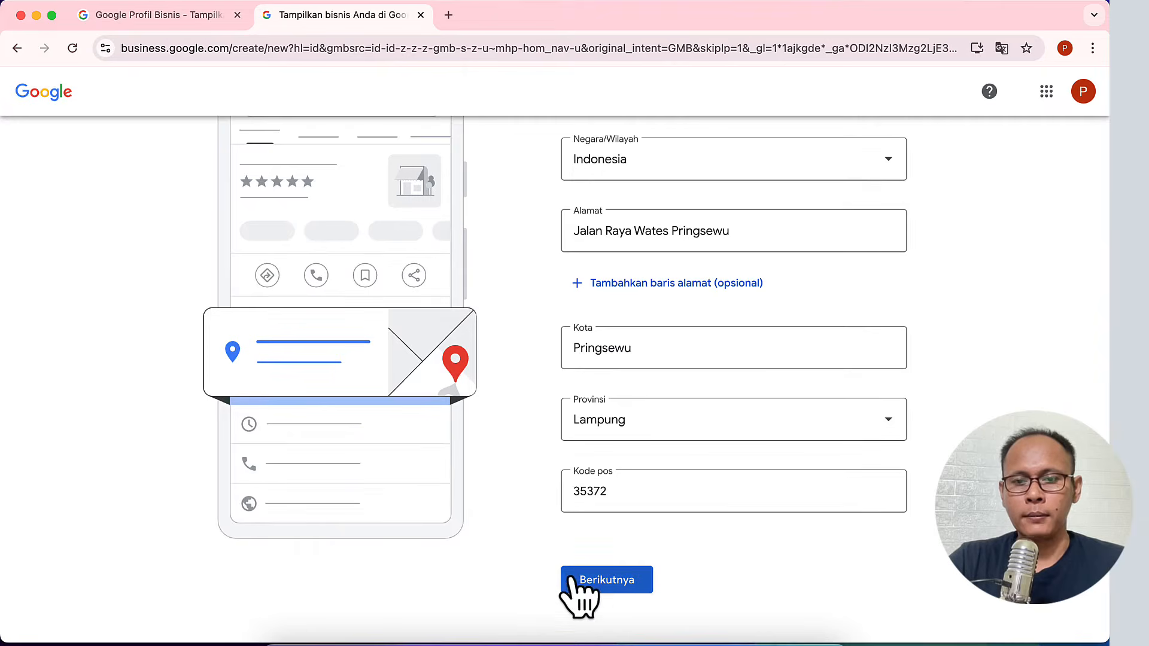
left_click(606, 589)
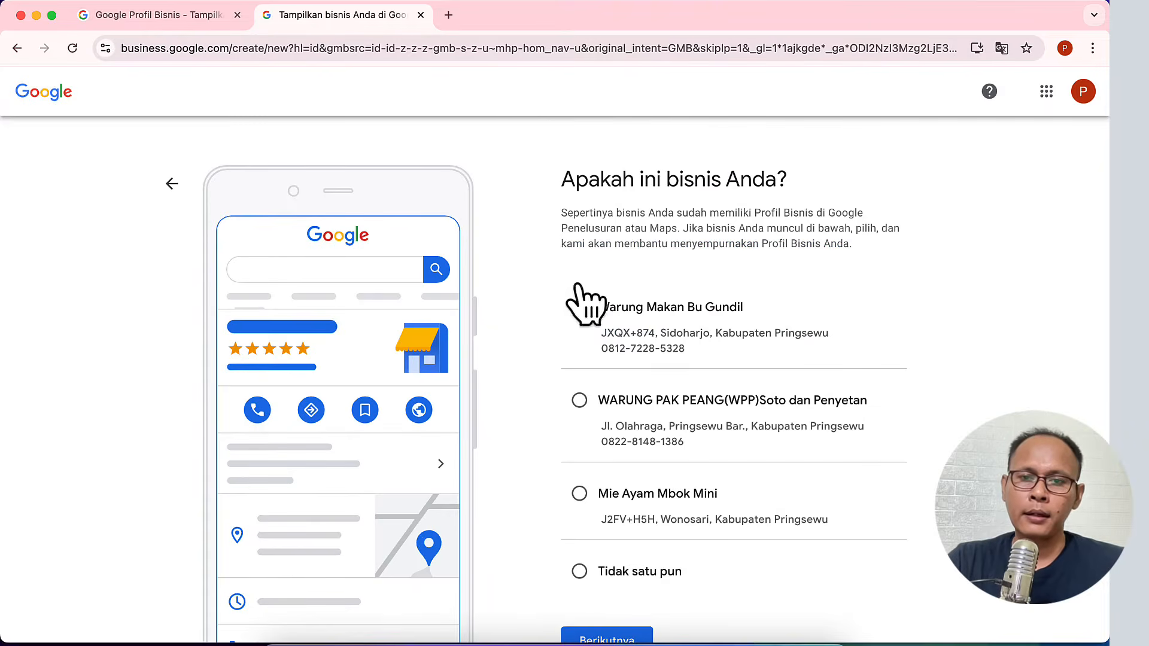
scroll(559, 436, "down", 3)
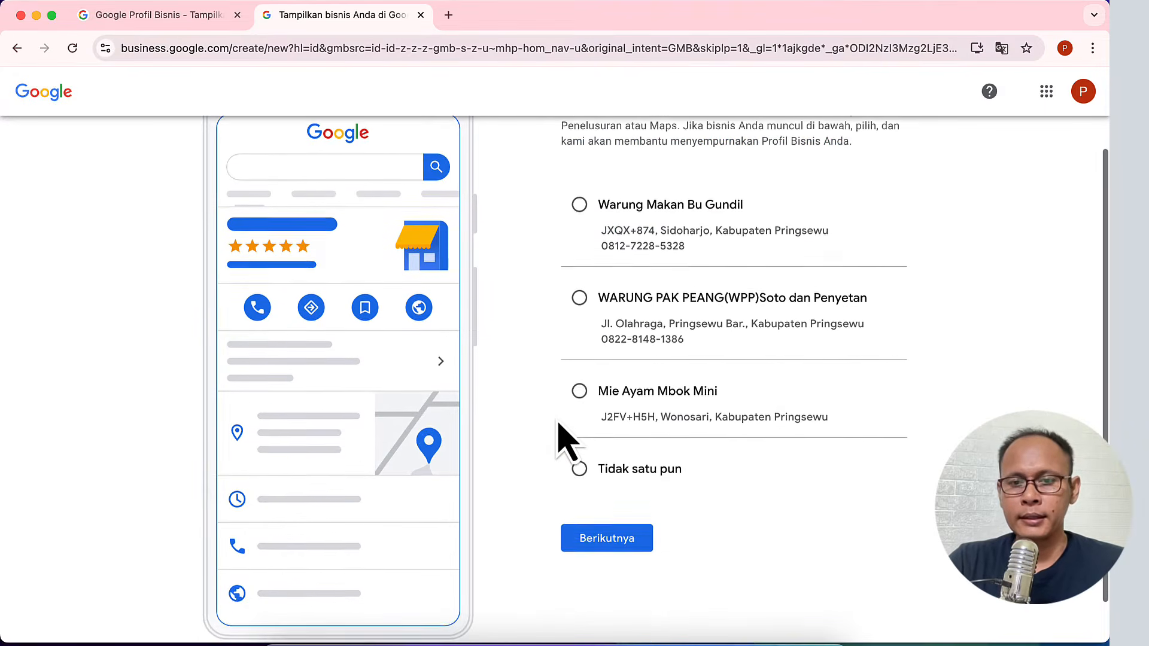
scroll(559, 436, "up", 1)
scroll(562, 440, "up", 1)
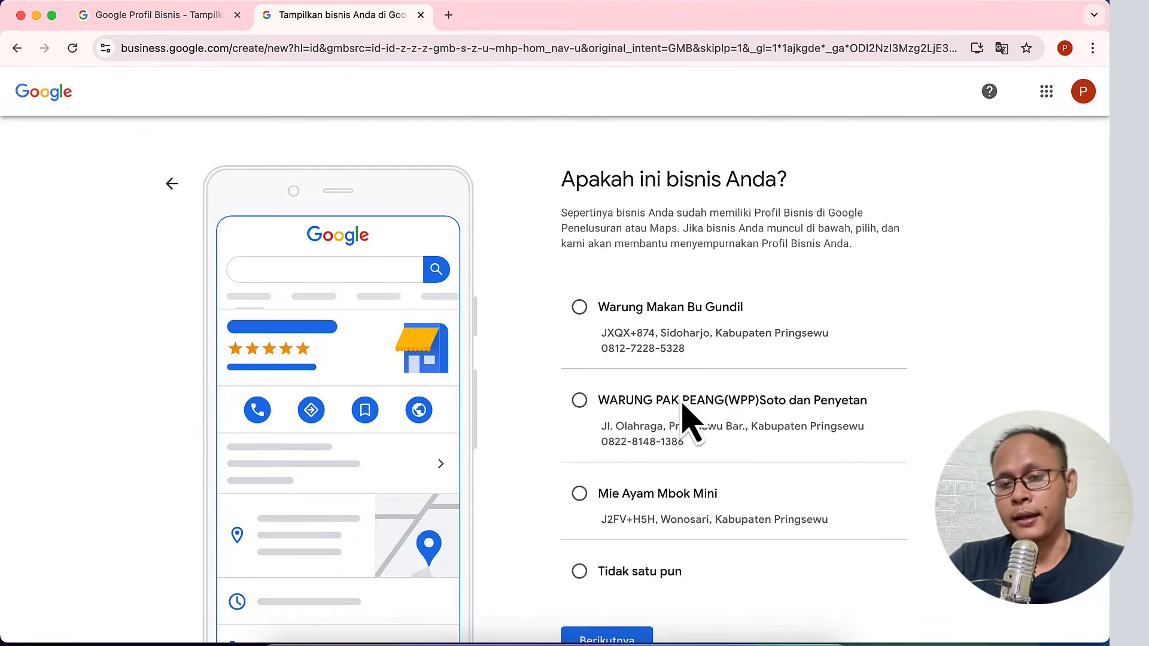
scroll(691, 422, "down", 1)
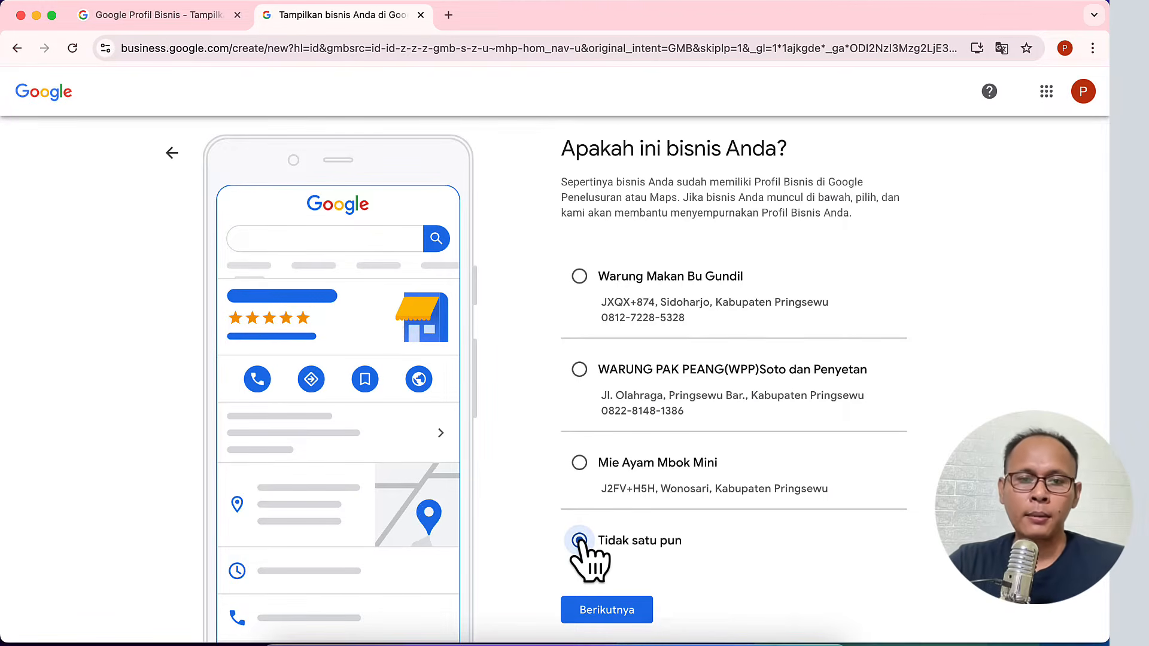
scroll(538, 526, "down", 2)
Confirm none of the listed businesses match, then make the map adjustable and zoom in on the pin.
left_click(569, 538)
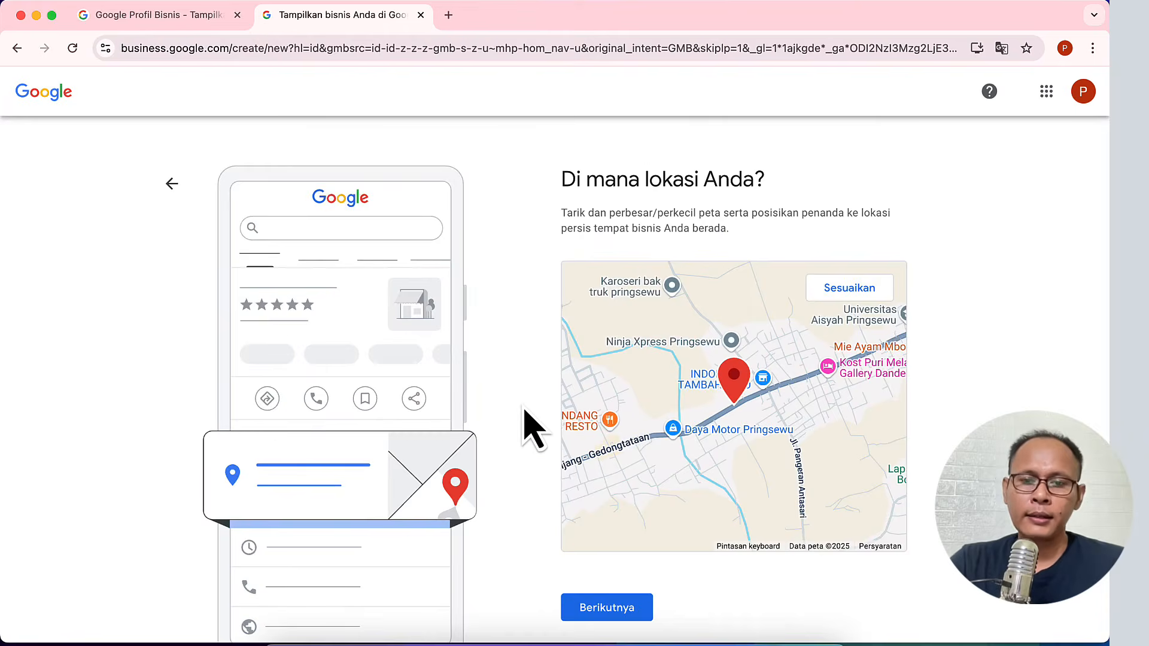
scroll(531, 428, "down", 2)
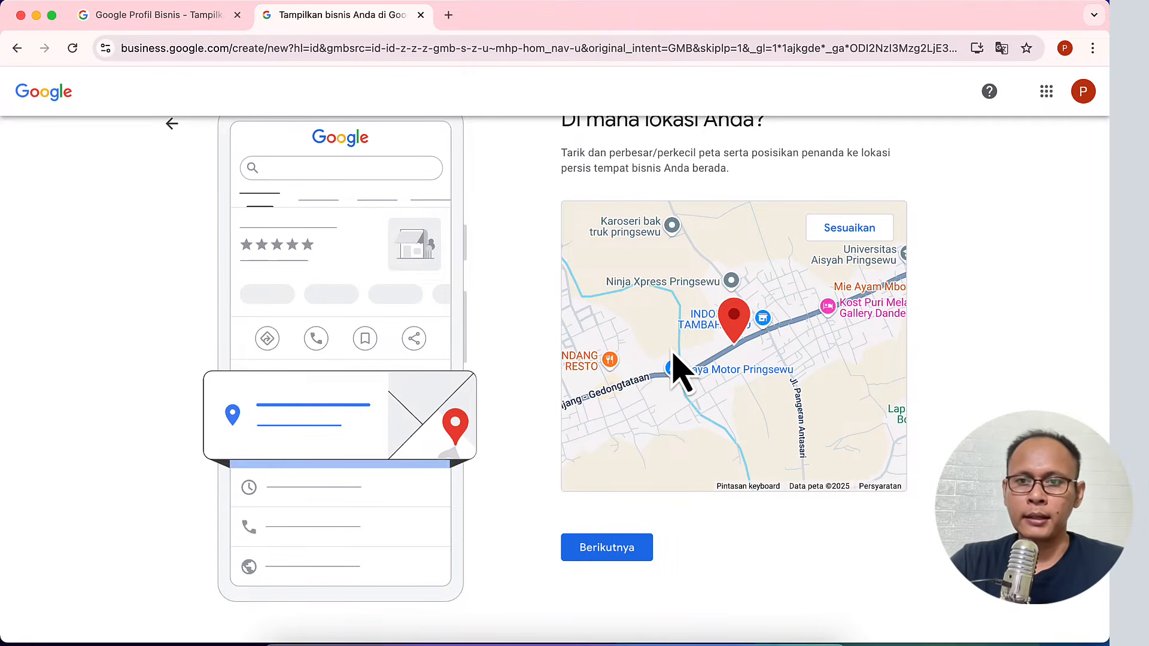
left_click(849, 233)
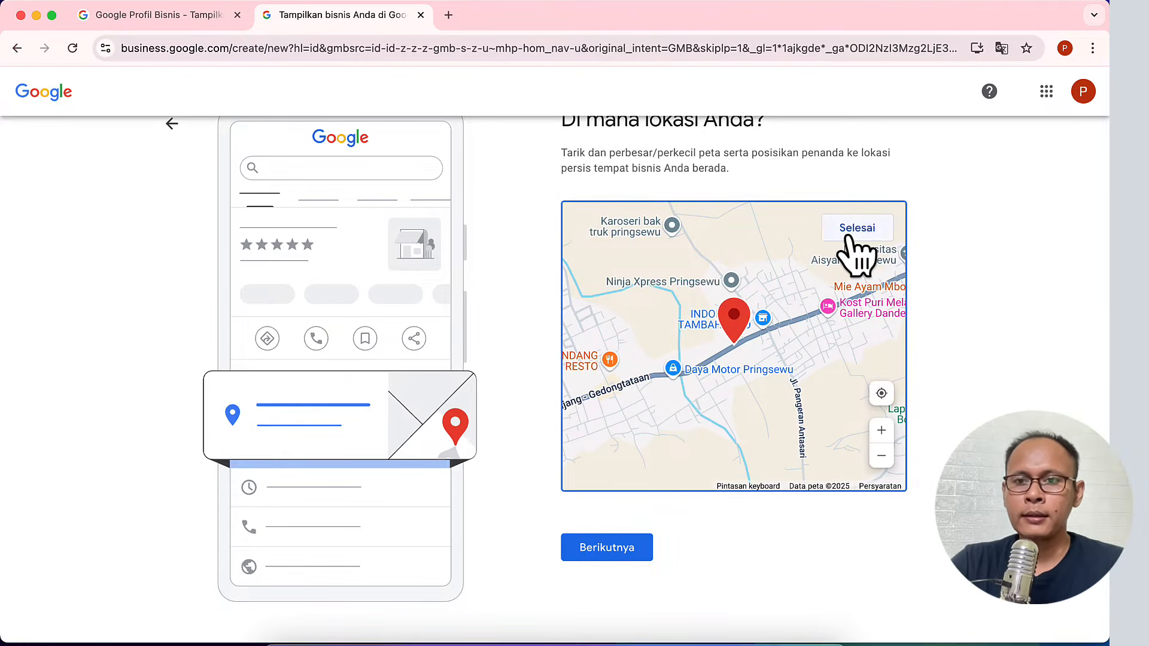
left_click_drag(795, 367, 725, 411)
scroll(726, 341, "down", 2)
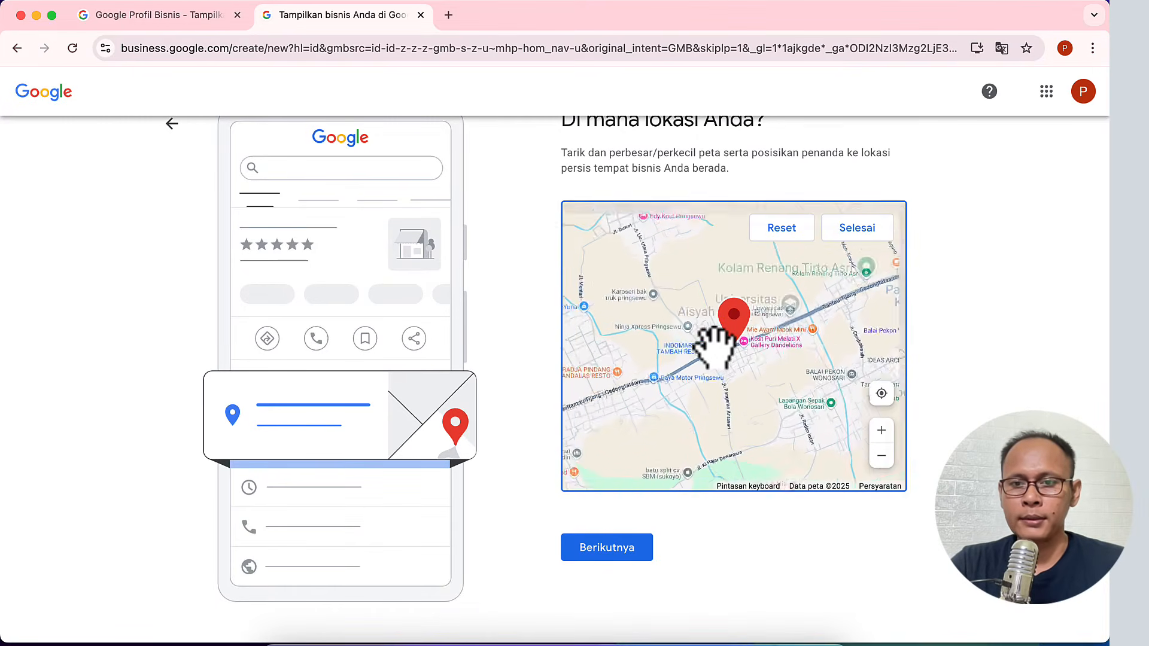
scroll(741, 362, "down", 1)
left_click(881, 455)
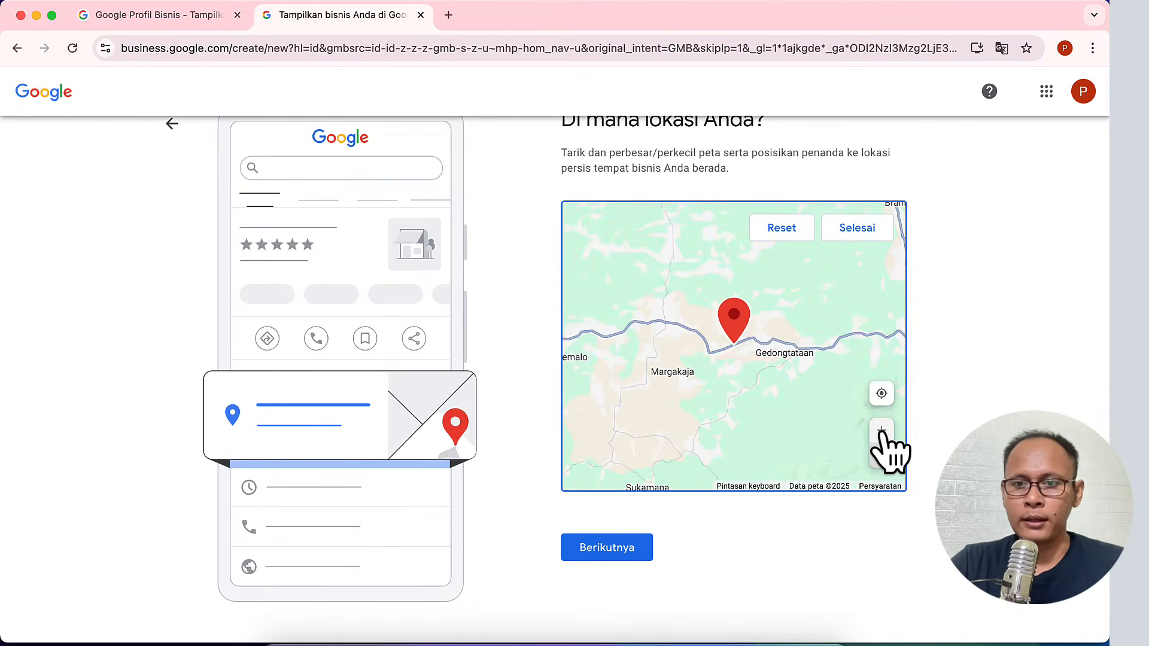
left_click(881, 430)
left_click(881, 431)
left_click(881, 431)
left_click(881, 430)
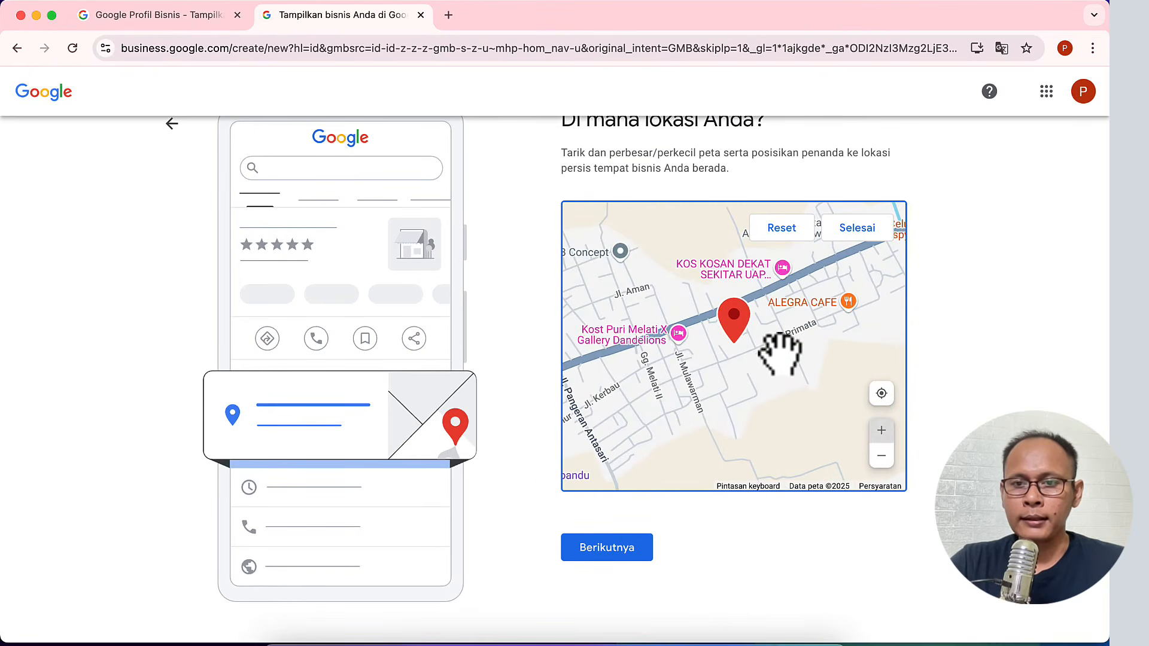
Position the pin beside Pringsewu Rest Area near Ambyar Cafe and save the location.
left_click_drag(780, 362, 766, 396)
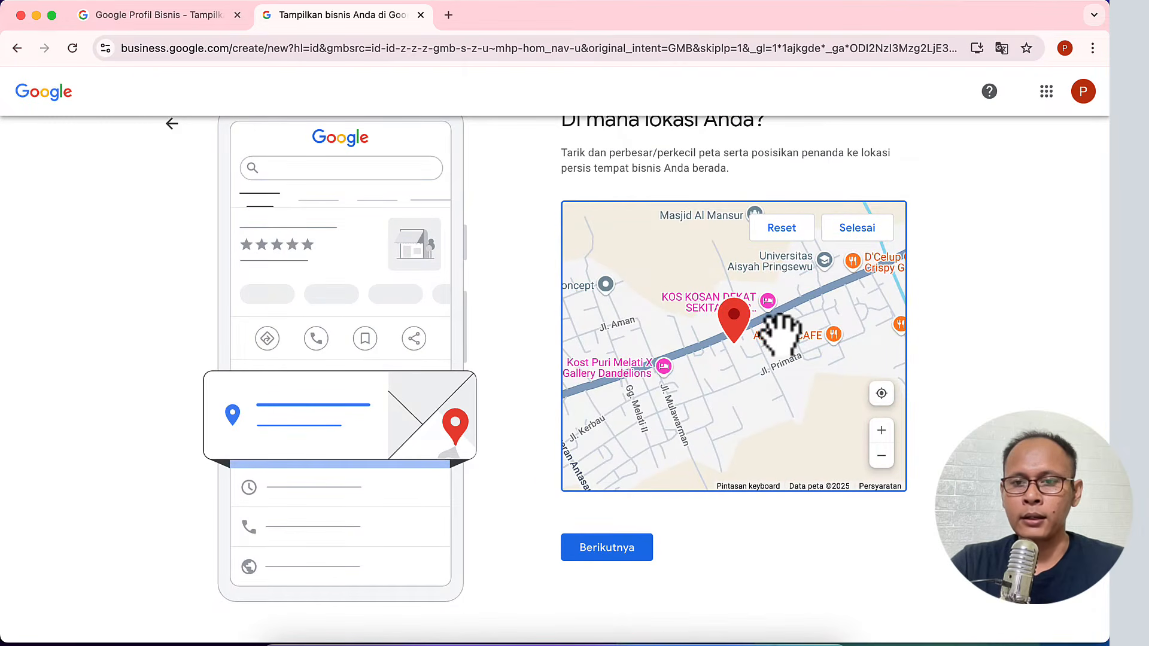
mouse_move(780, 332)
left_mouse_down()
mouse_move(775, 353)
mouse_move(710, 380)
mouse_move(764, 343)
mouse_move(906, 287)
left_mouse_up()
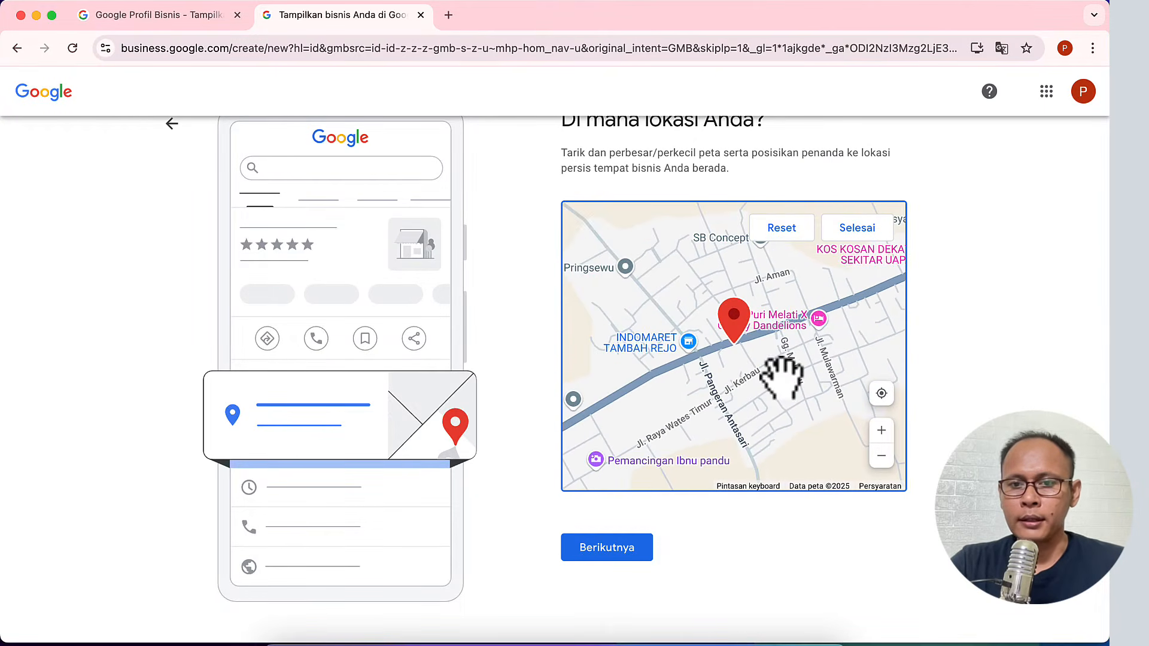
left_click_drag(780, 377, 911, 289)
mouse_move(773, 323)
left_mouse_down()
mouse_move(882, 277)
mouse_move(773, 347)
left_mouse_up()
scroll(808, 343, "down", 5)
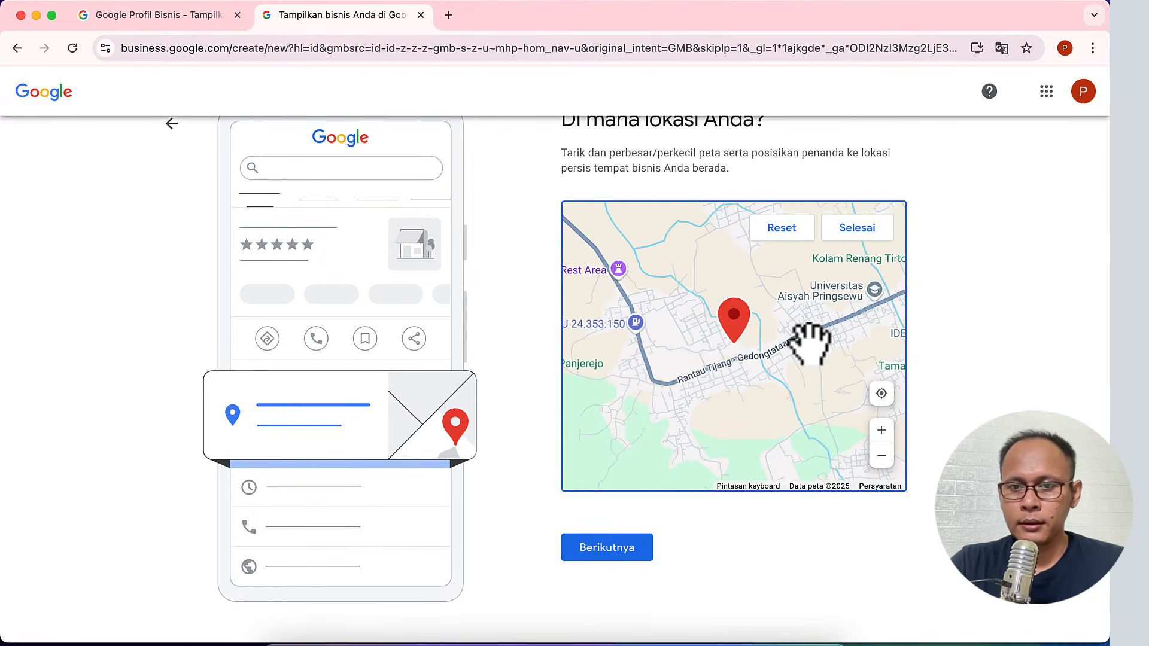
left_click_drag(693, 345, 795, 422)
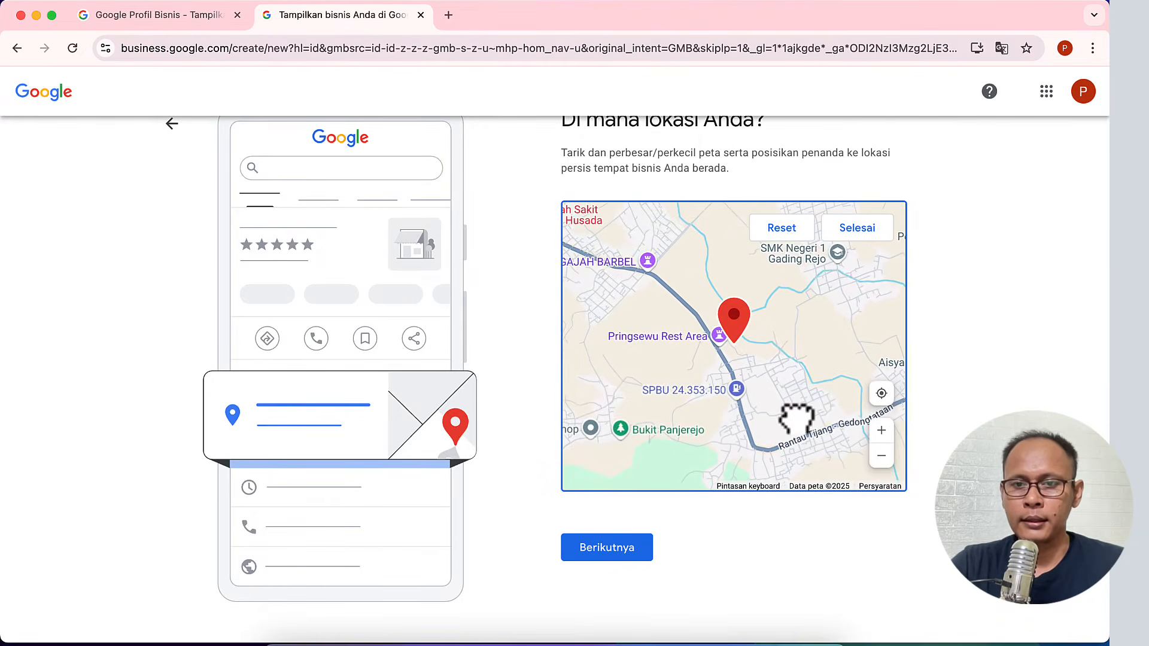
scroll(795, 419, "up", 2)
mouse_move(726, 379)
left_mouse_down()
mouse_move(842, 400)
mouse_move(879, 475)
left_mouse_up()
scroll(841, 393, "up", 3)
mouse_move(649, 410)
left_mouse_down()
mouse_move(688, 411)
mouse_move(741, 482)
left_mouse_up()
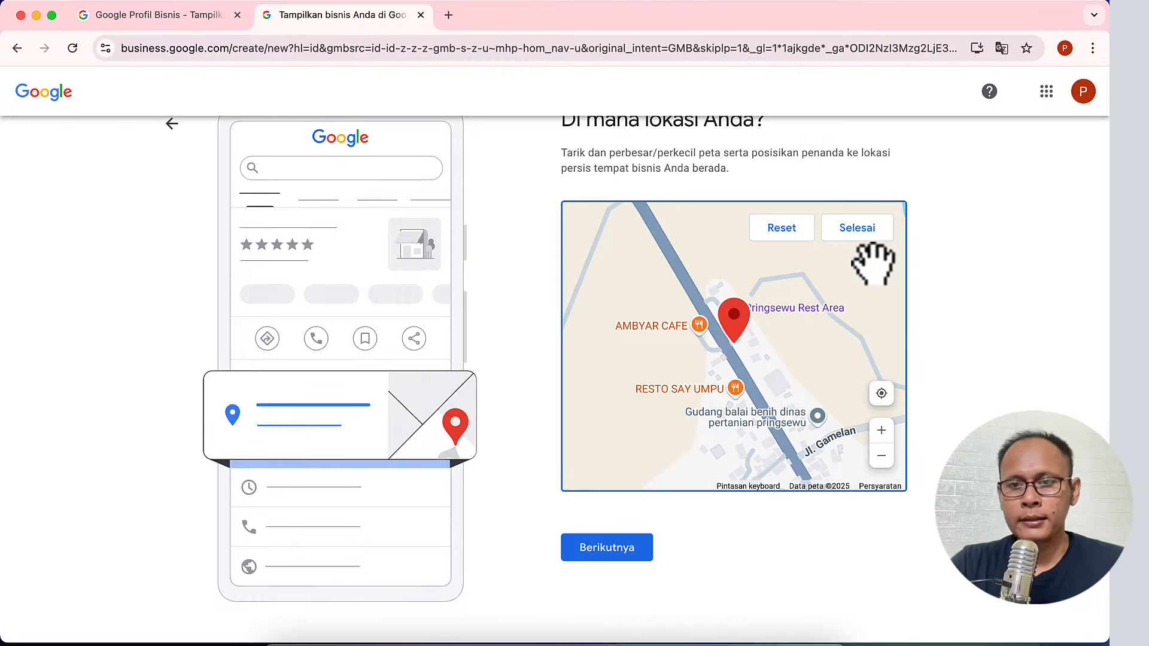
left_click(865, 235)
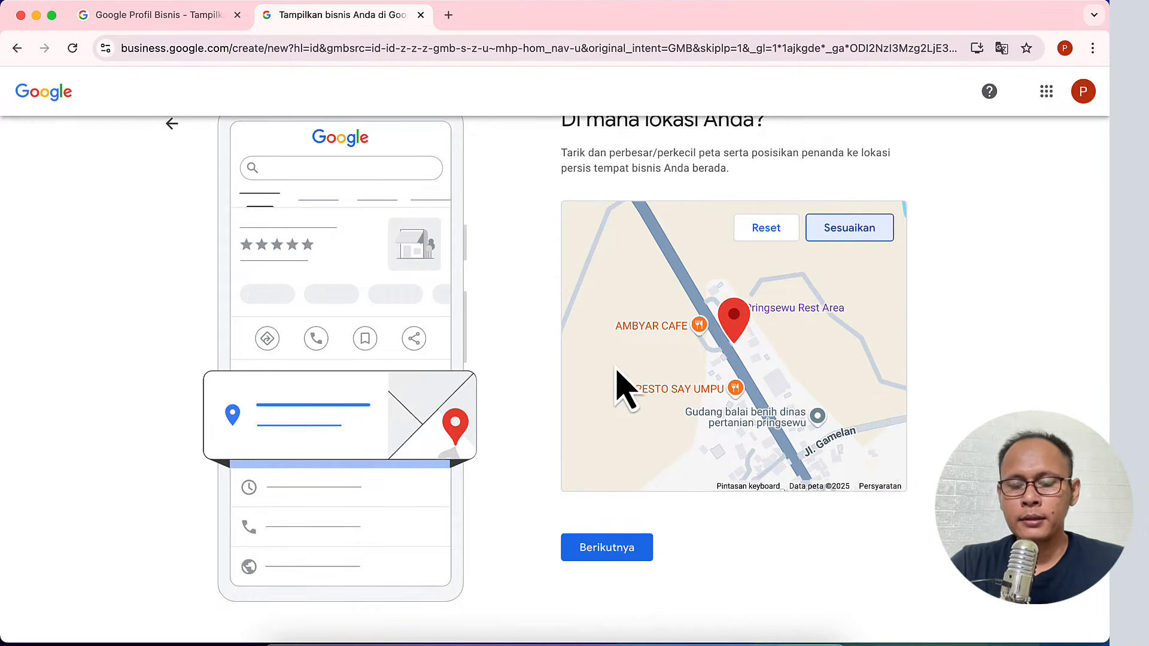
left_click(603, 548)
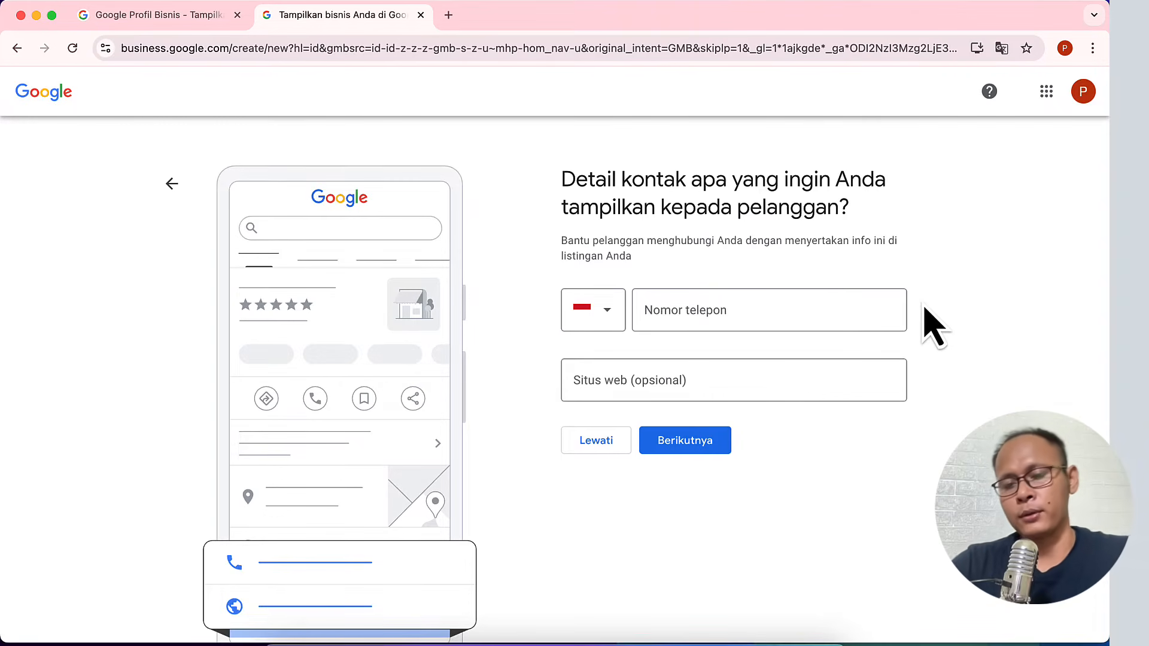
Enter the business phone number, leave the website blank, and submit the contact details.
left_click(675, 375)
left_click(515, 334)
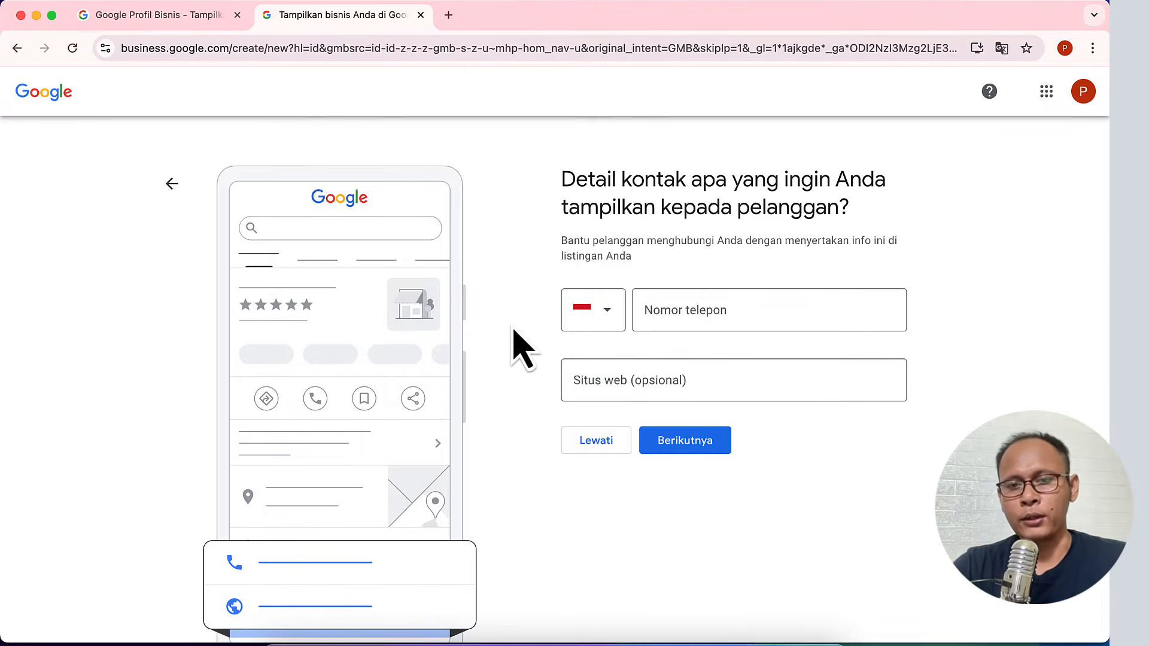
left_click(702, 310)
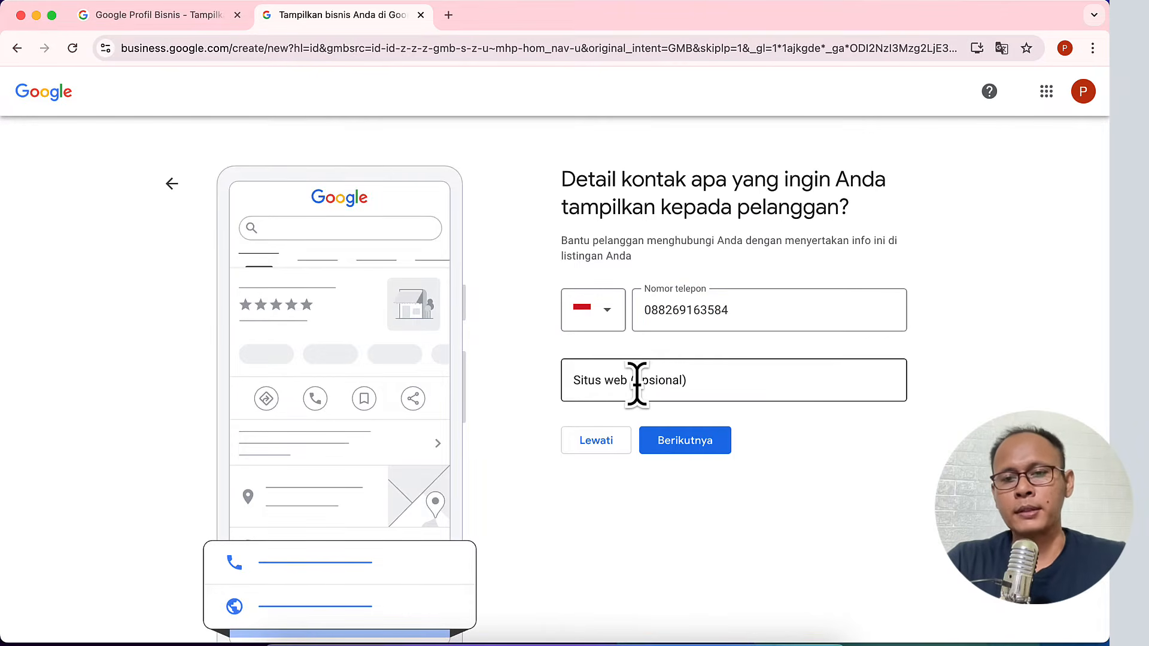
left_click(695, 382)
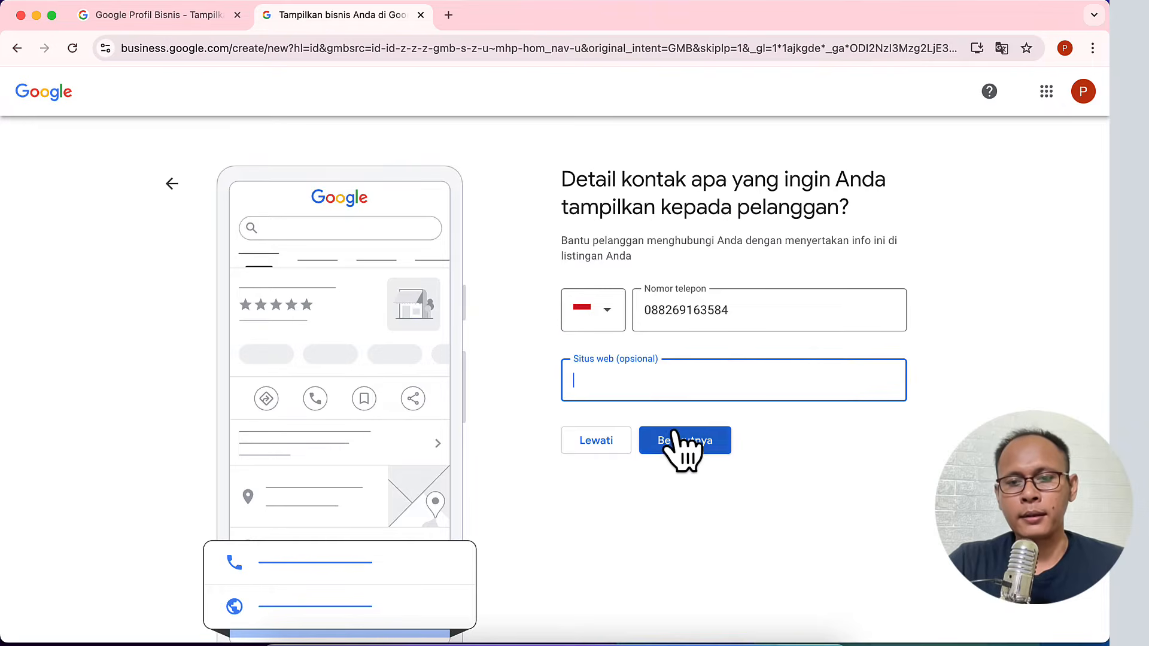
left_click(692, 447)
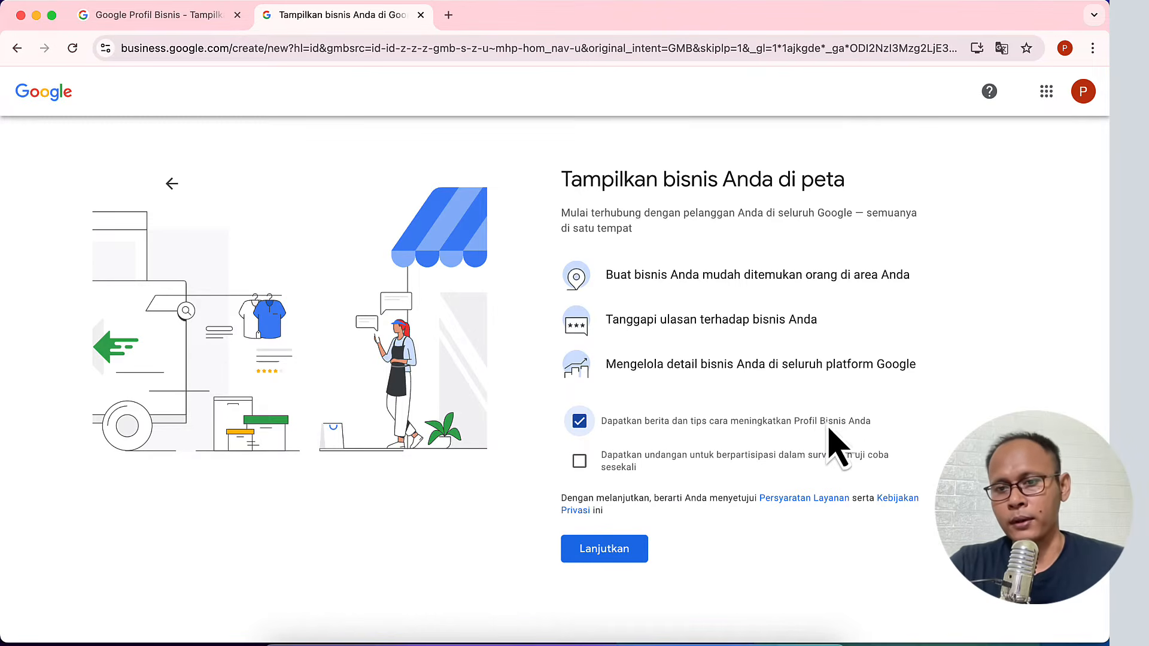
Leave the survey and news-and-tips boxes unticked and agree to the terms.
left_click(579, 460)
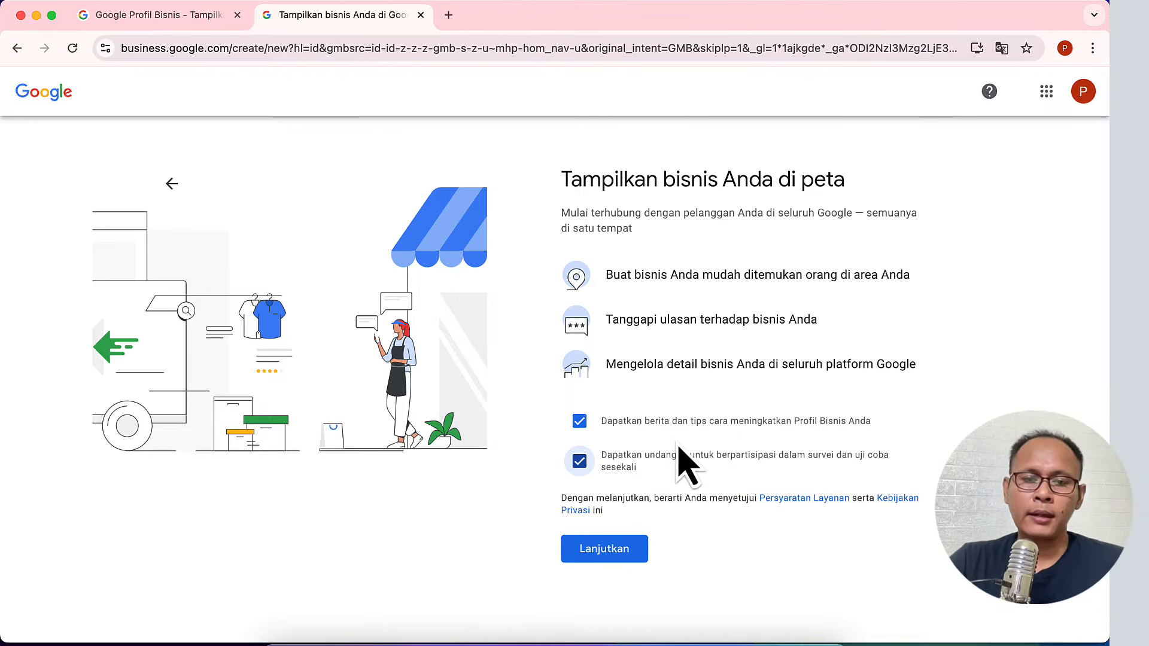
left_click(579, 461)
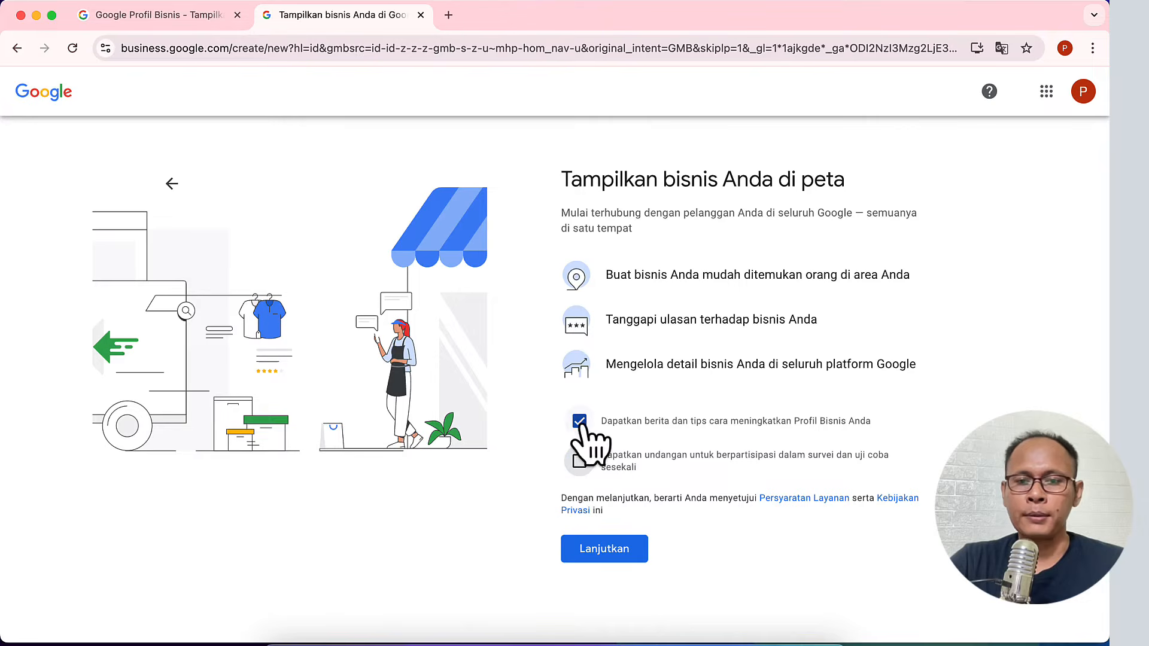
left_click(579, 421)
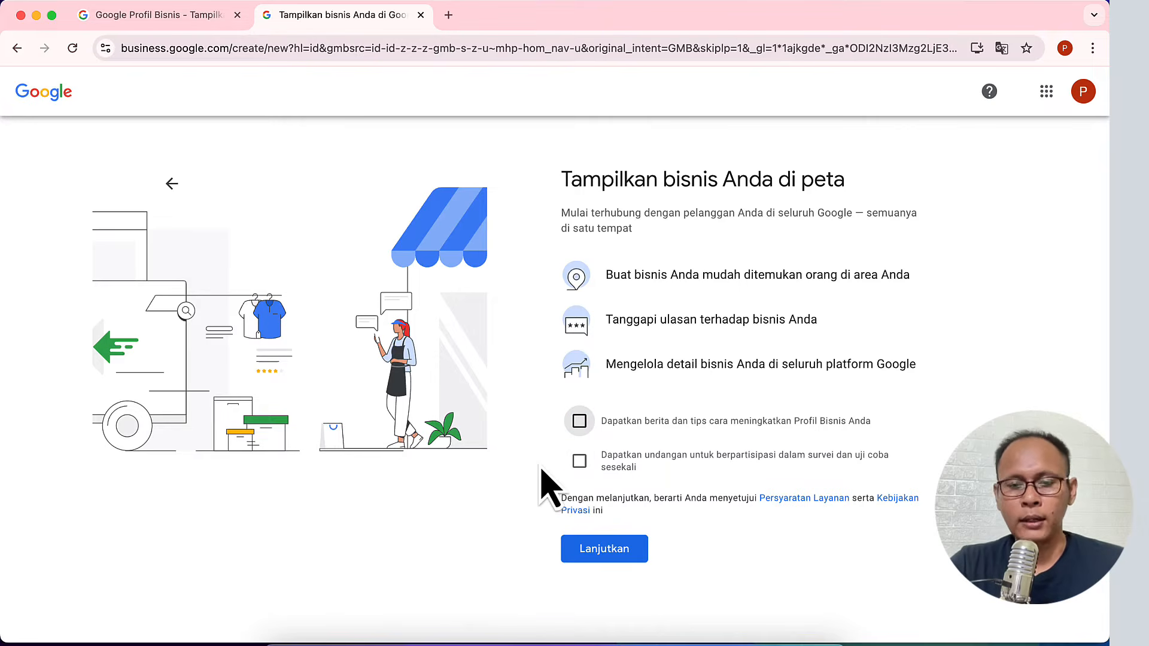
left_click(607, 552)
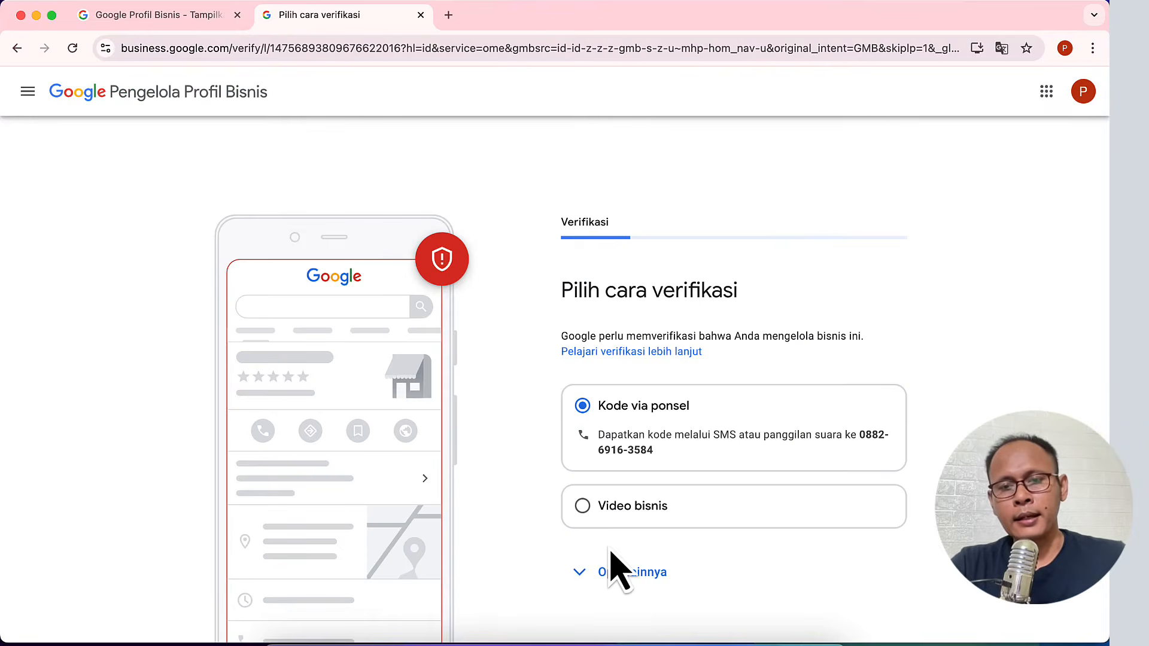
Under Opsi lainnya, try Video bisnis, then settle on Kode via ponsel and continue.
scroll(500, 406, "down", 3)
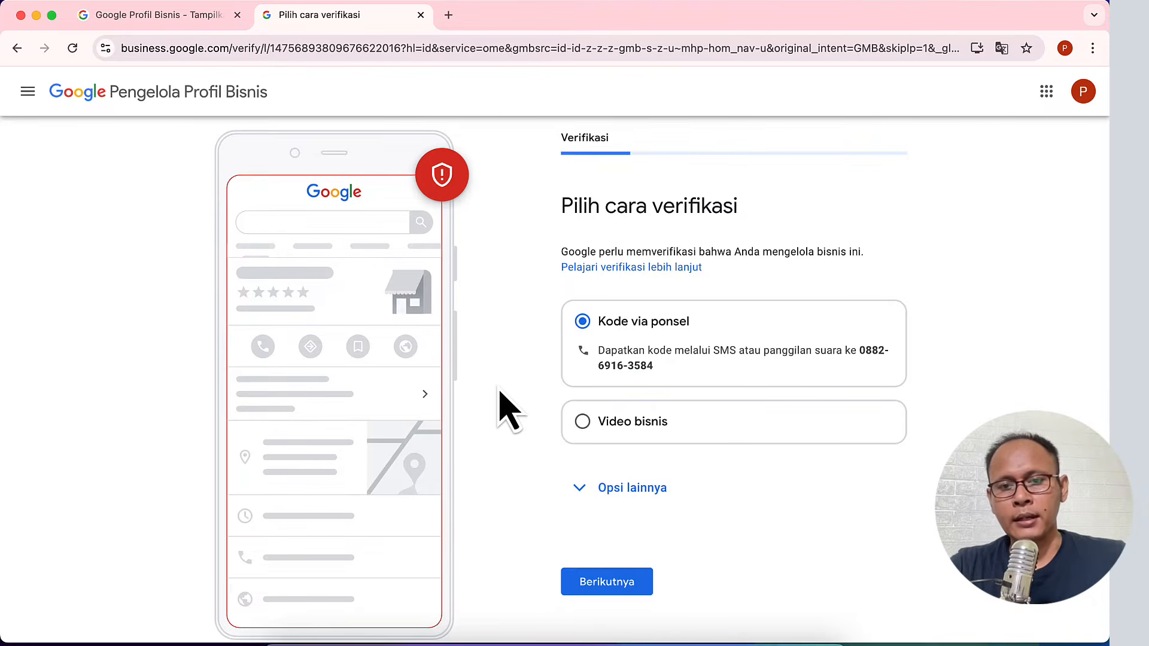
left_click(581, 491)
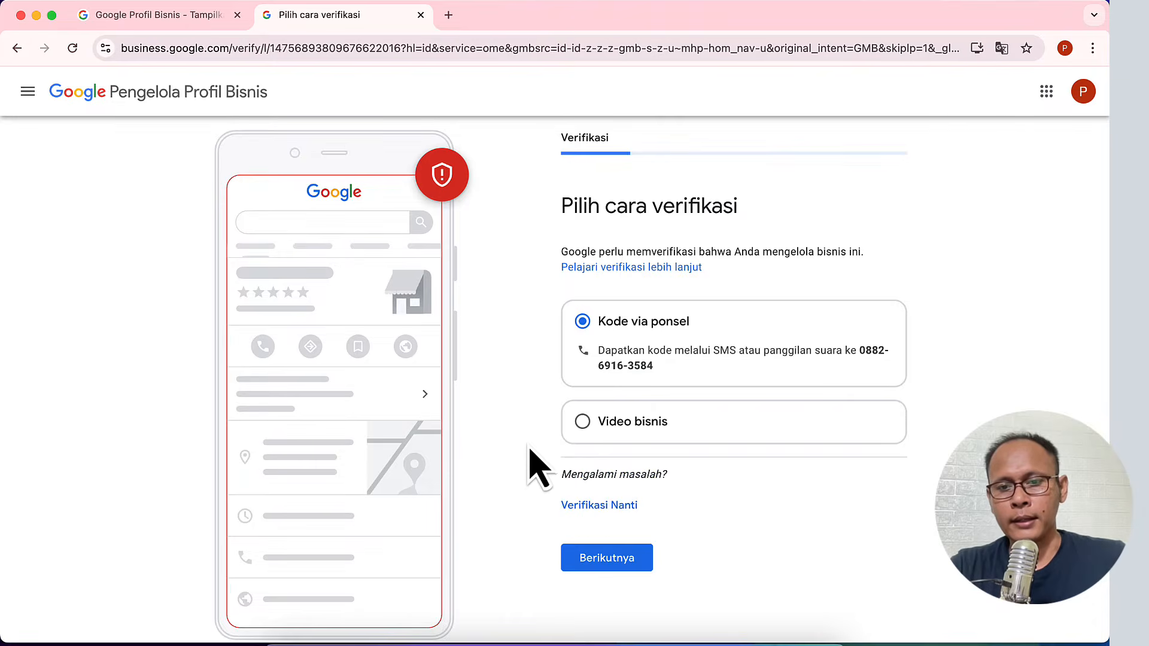
scroll(530, 445, "up", 1)
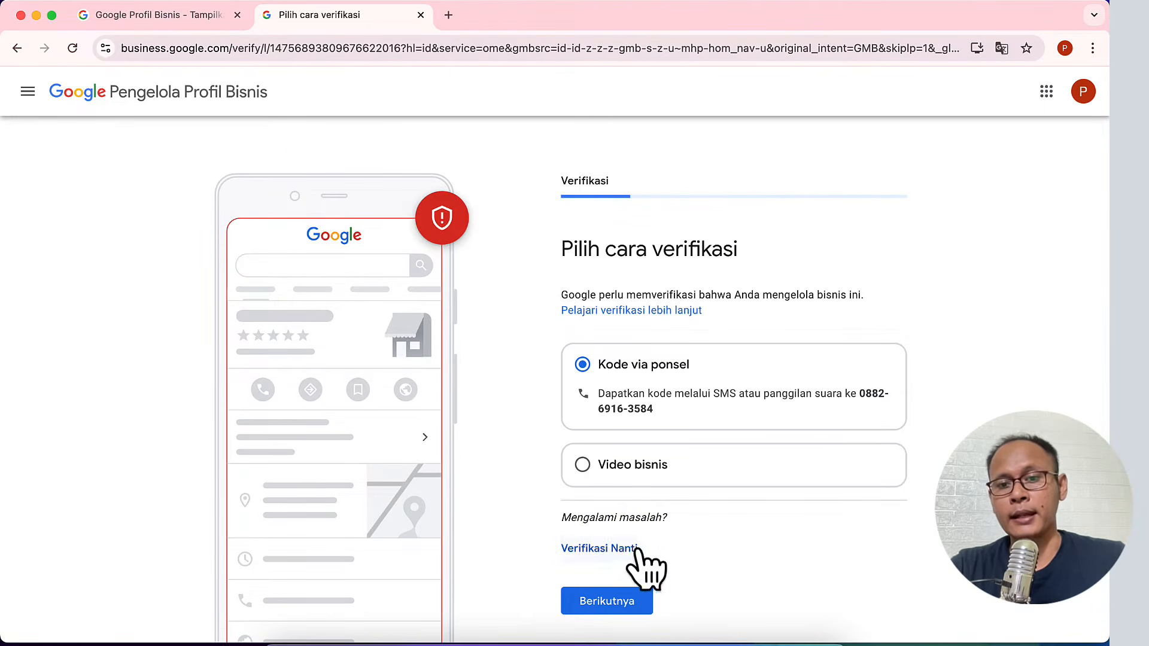
scroll(514, 383, "down", 1)
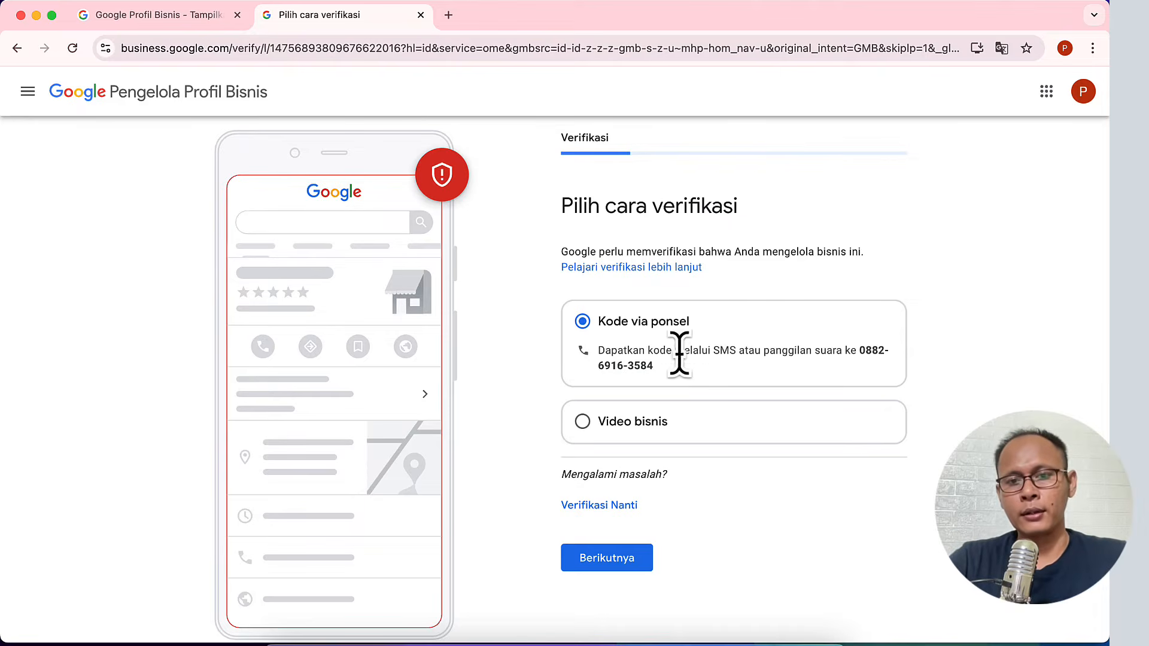
left_click(579, 422)
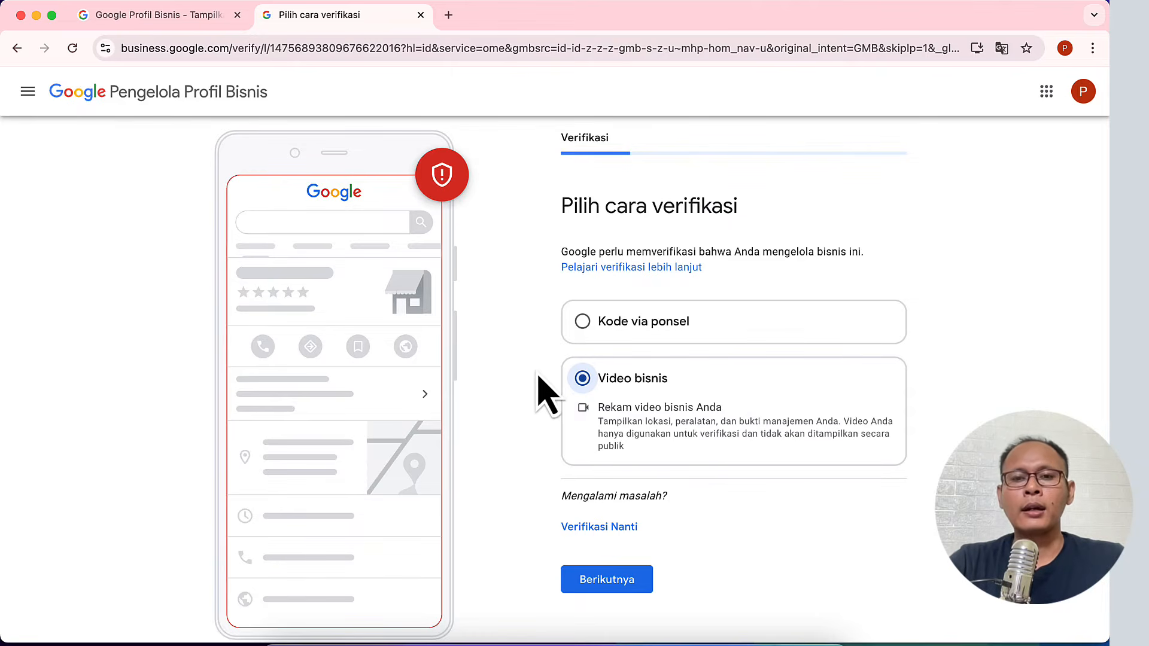
left_click(582, 323)
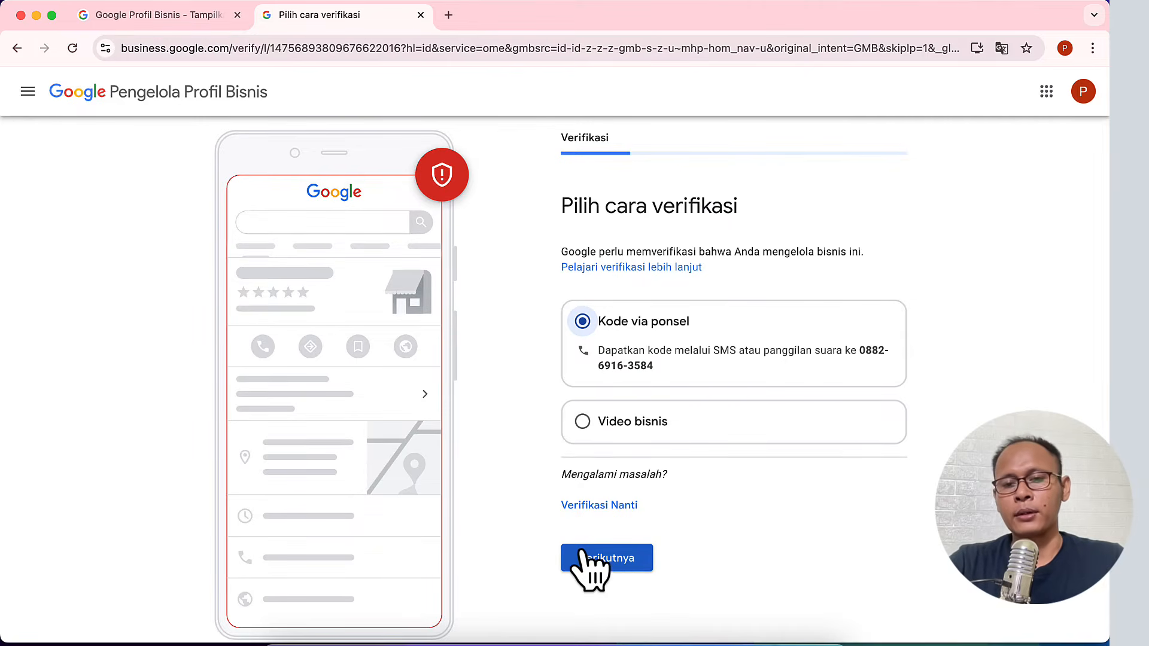
left_click(616, 559)
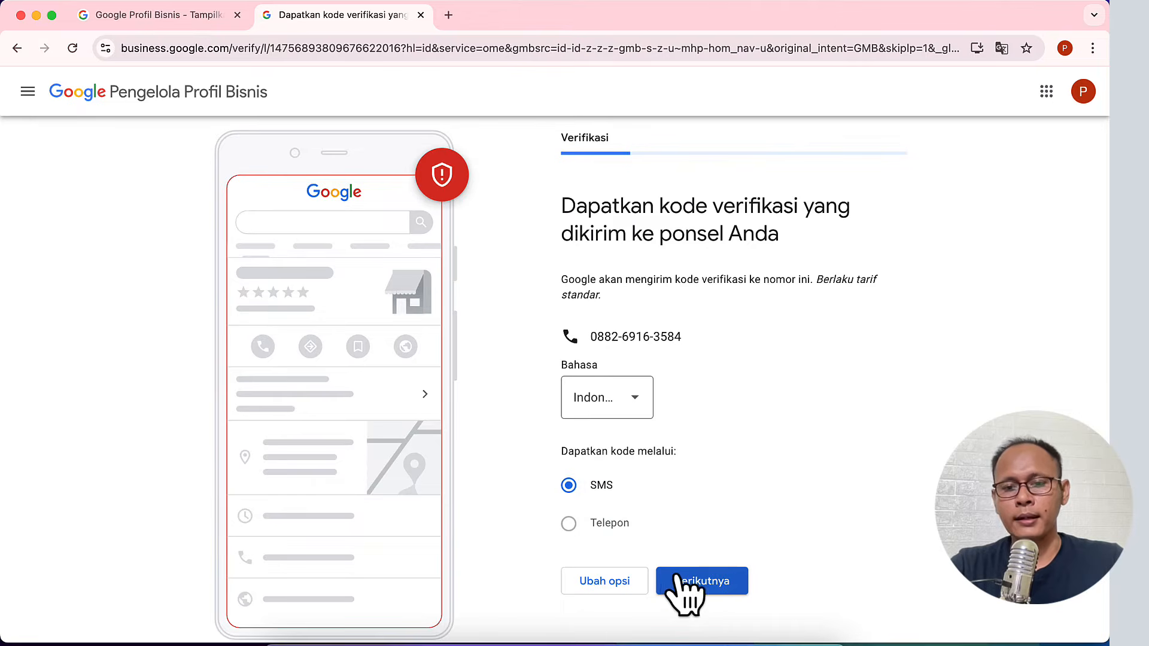
Have the code sent by SMS, enter the six-digit code, verify, and continue past the notice.
left_click(712, 583)
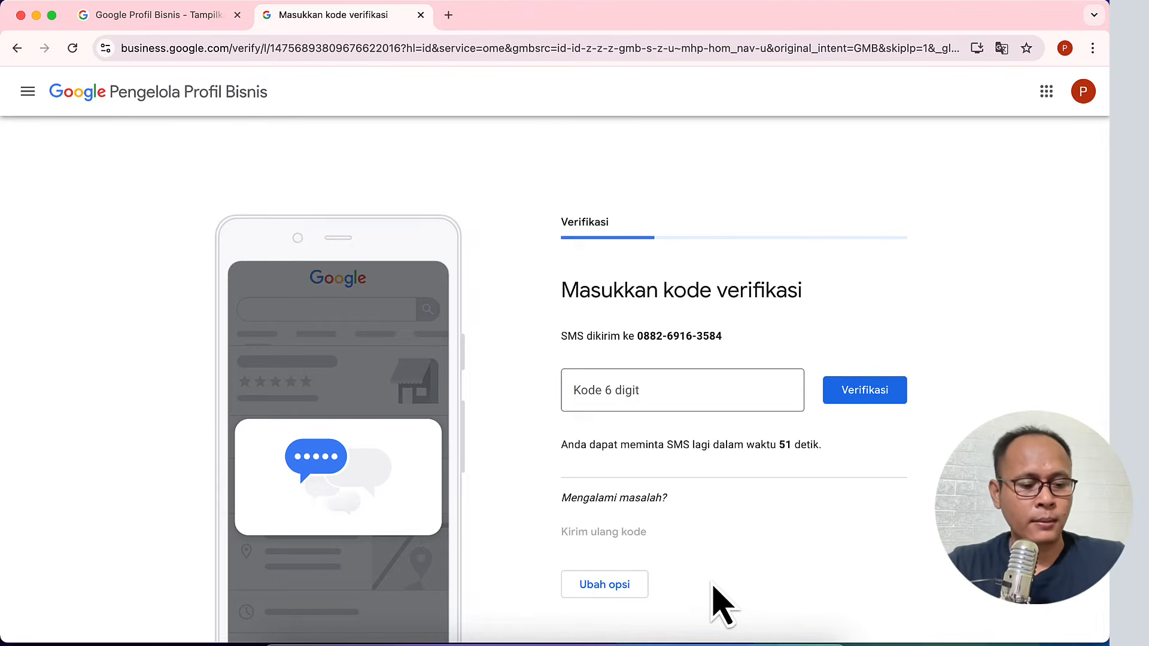
left_click(599, 387)
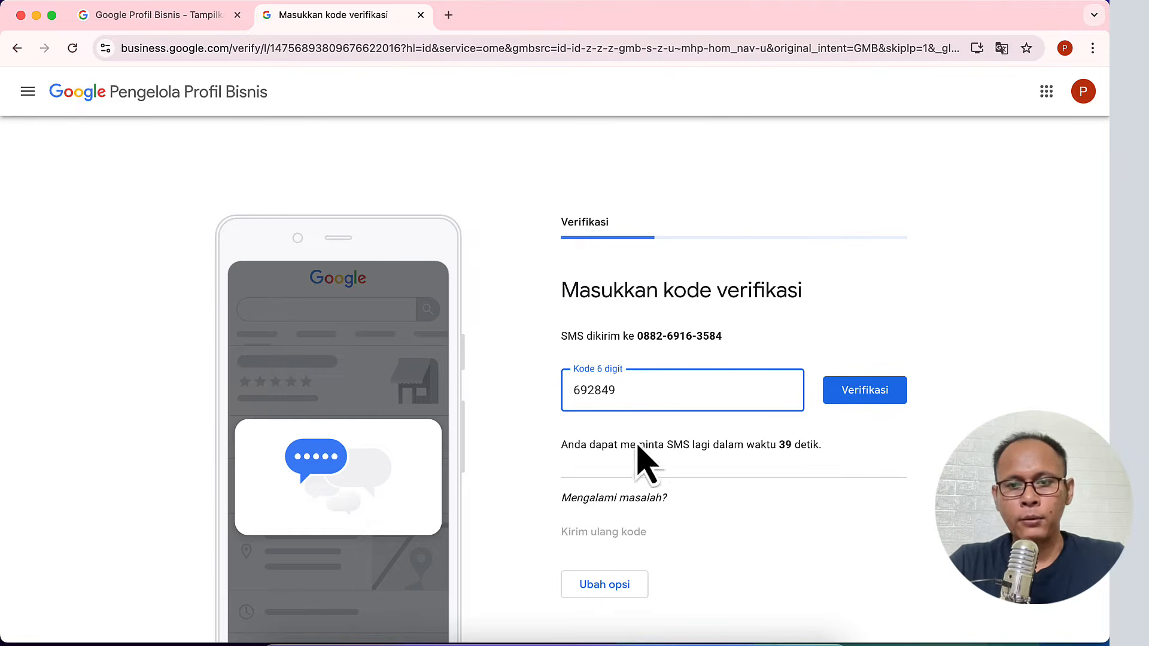
left_click(864, 391)
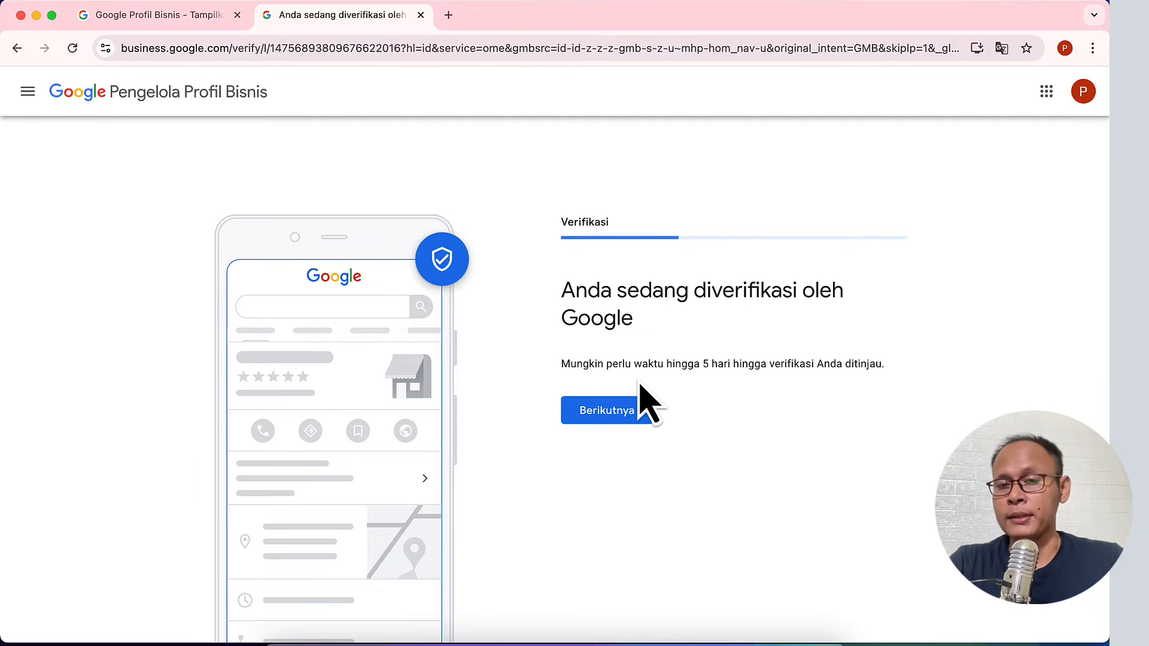
left_click(606, 407)
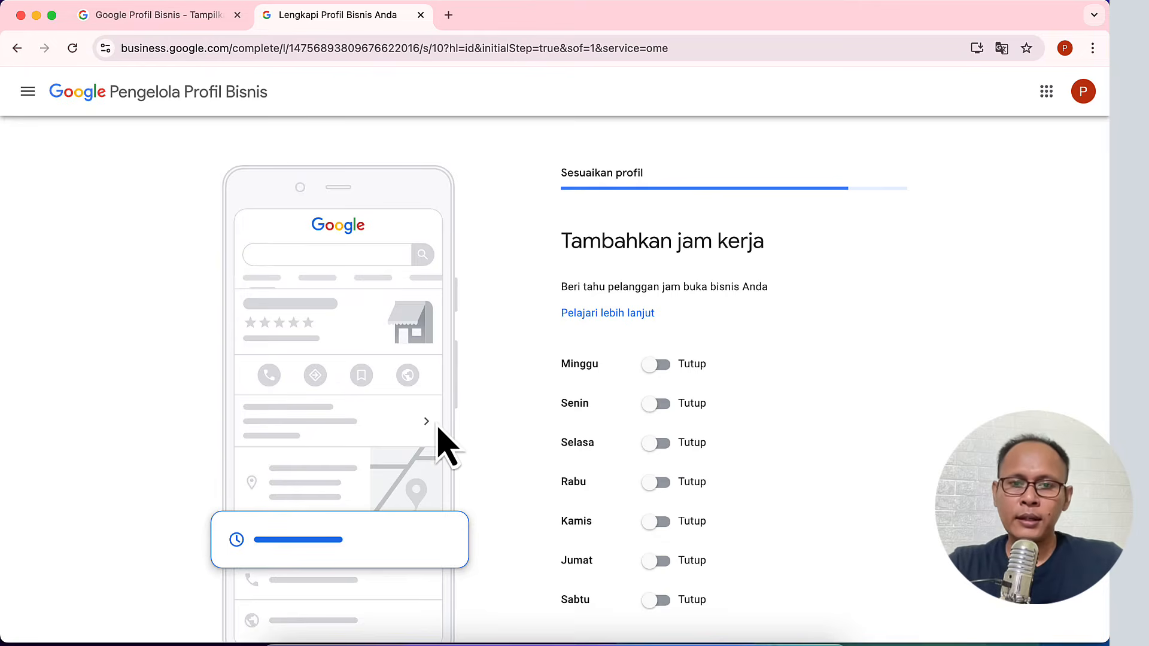
Mark Minggu, Senin and Selasa as open, each 24 jam.
scroll(510, 402, "down", 3)
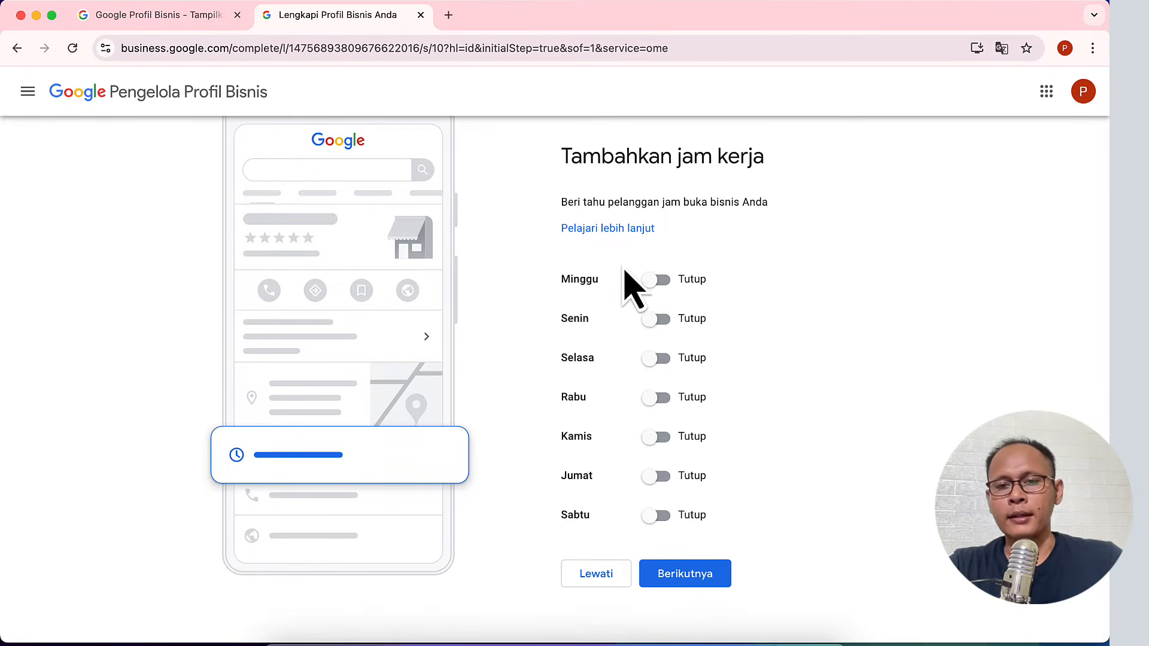
left_click(658, 280)
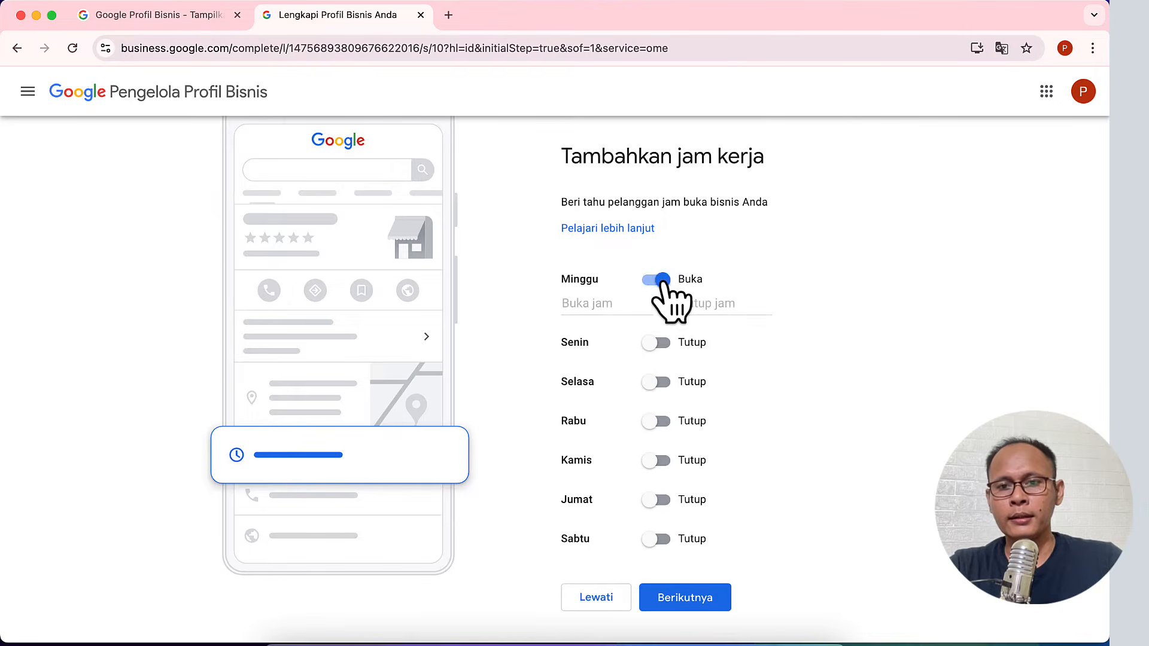
left_click(616, 301)
left_click(606, 349)
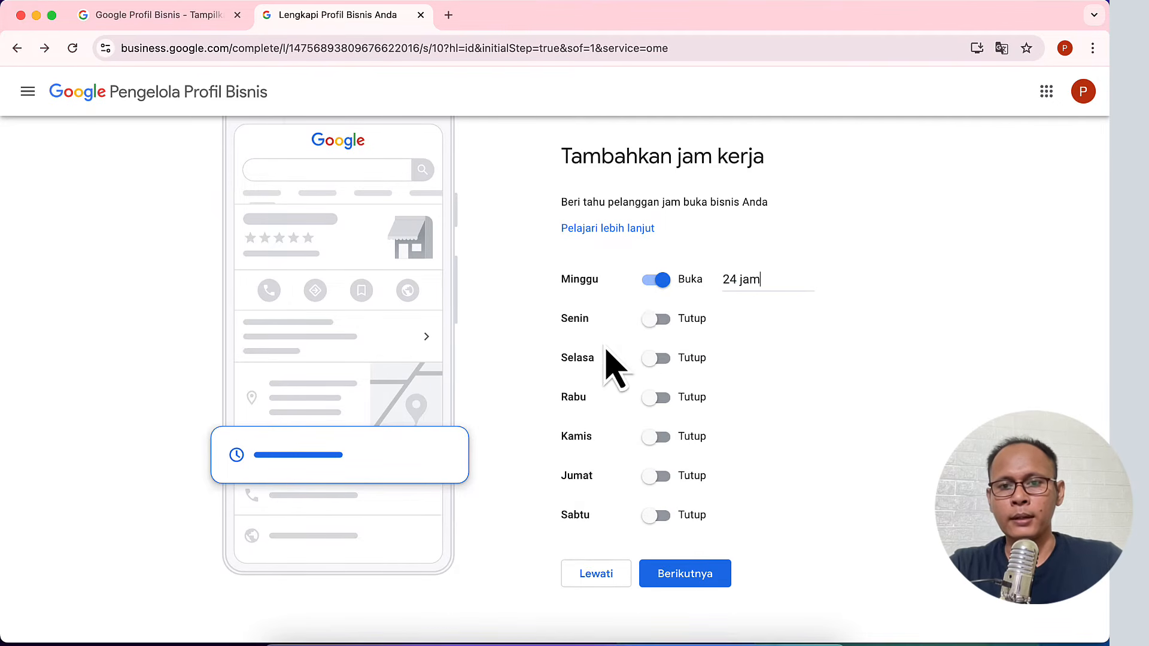
left_click(657, 319)
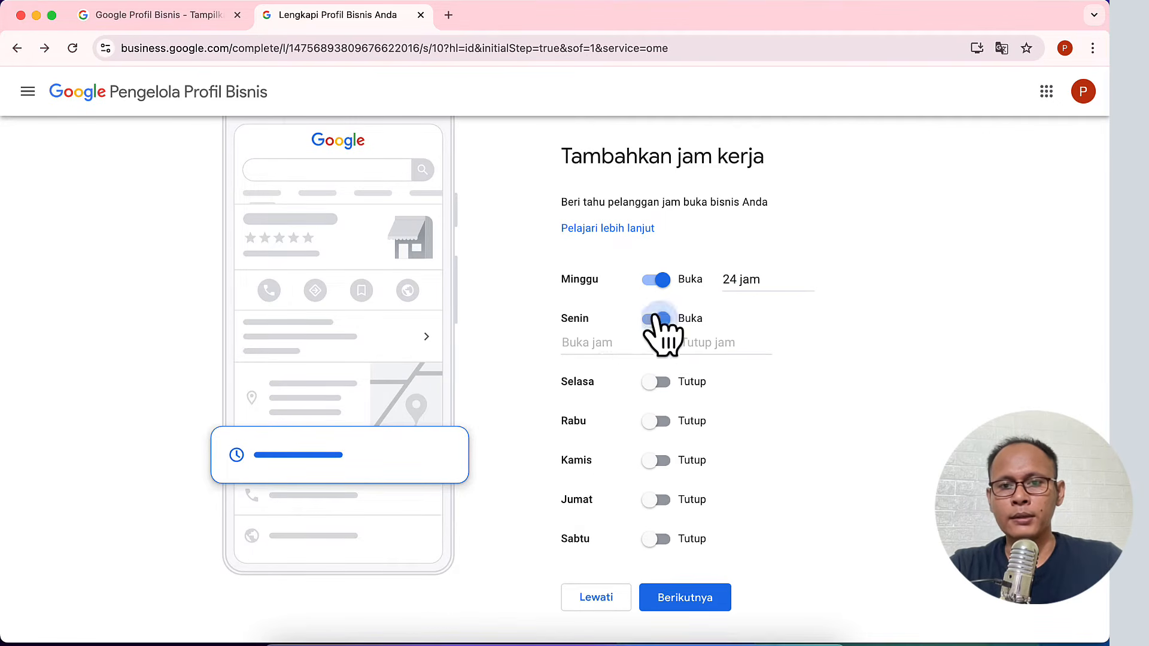
left_click(611, 342)
left_click(607, 380)
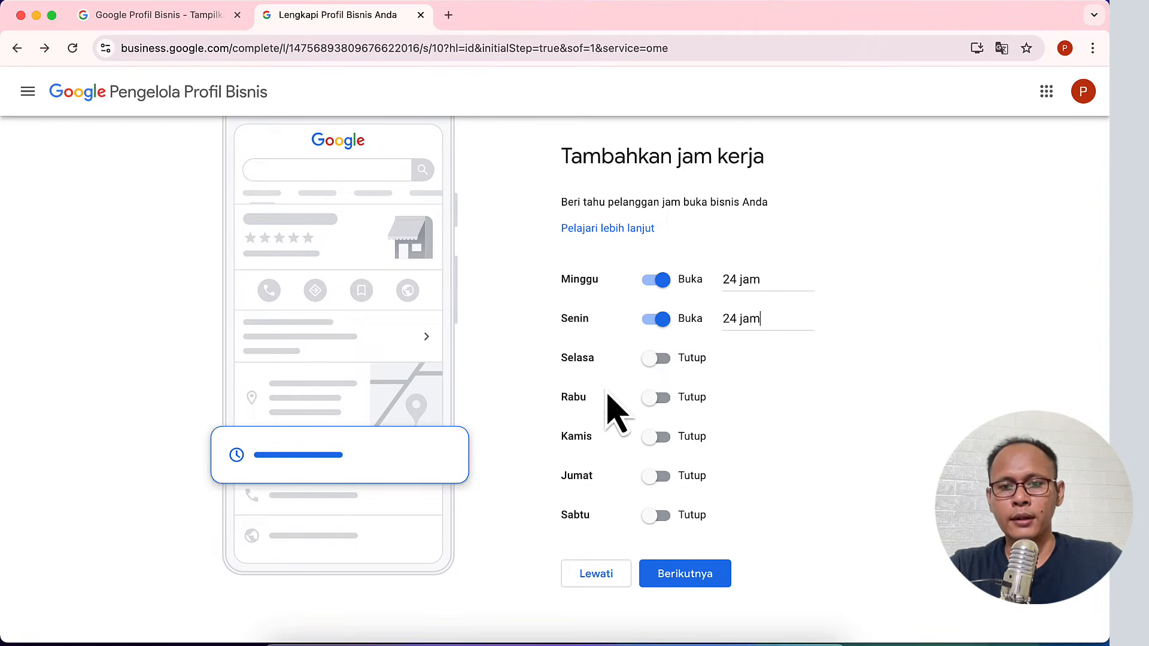
left_click(658, 359)
left_click(607, 381)
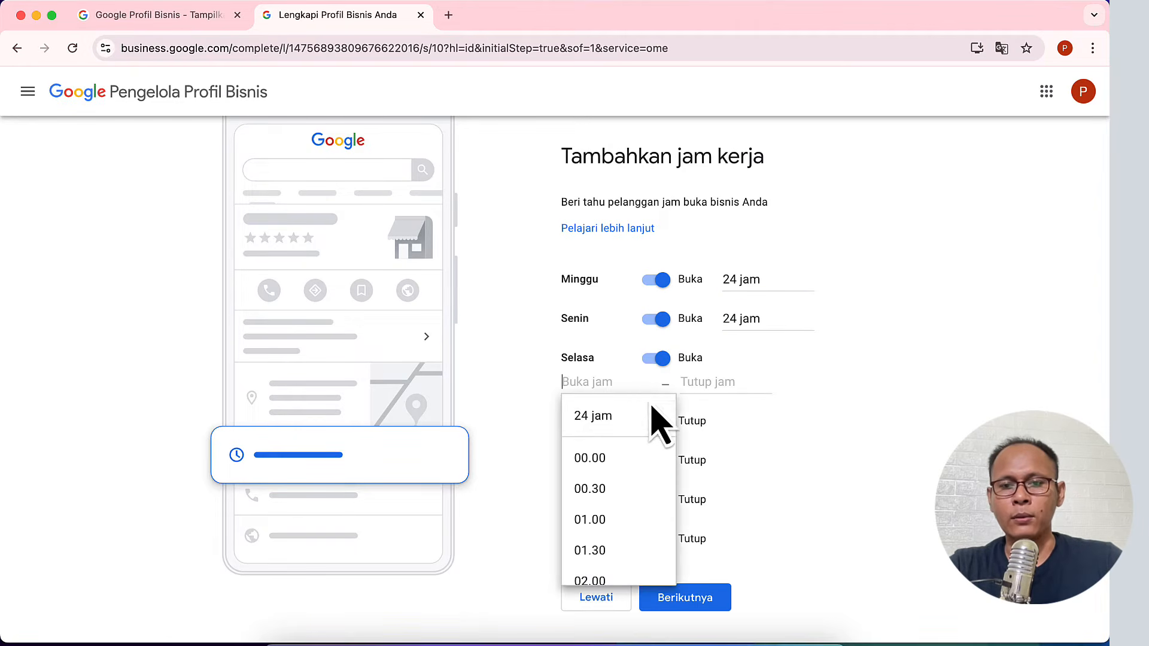
left_click(616, 415)
Mark Rabu and Kamis as open 24 jam and continue to service options.
left_click(658, 398)
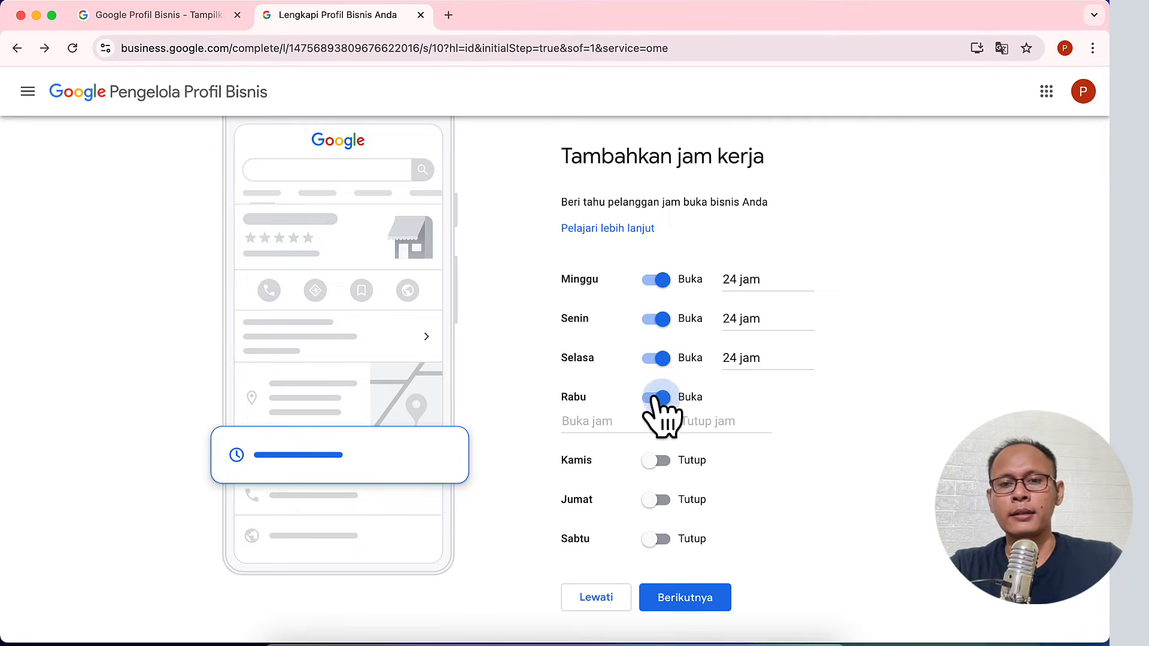
left_click(588, 416)
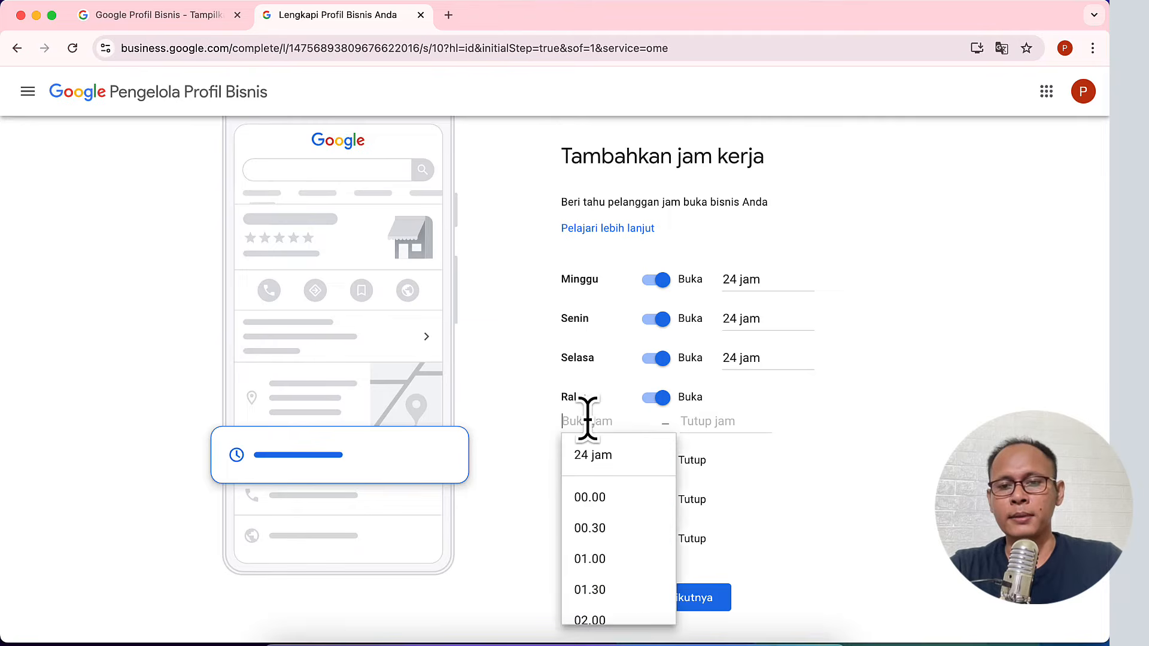
left_click(605, 455)
left_click(658, 436)
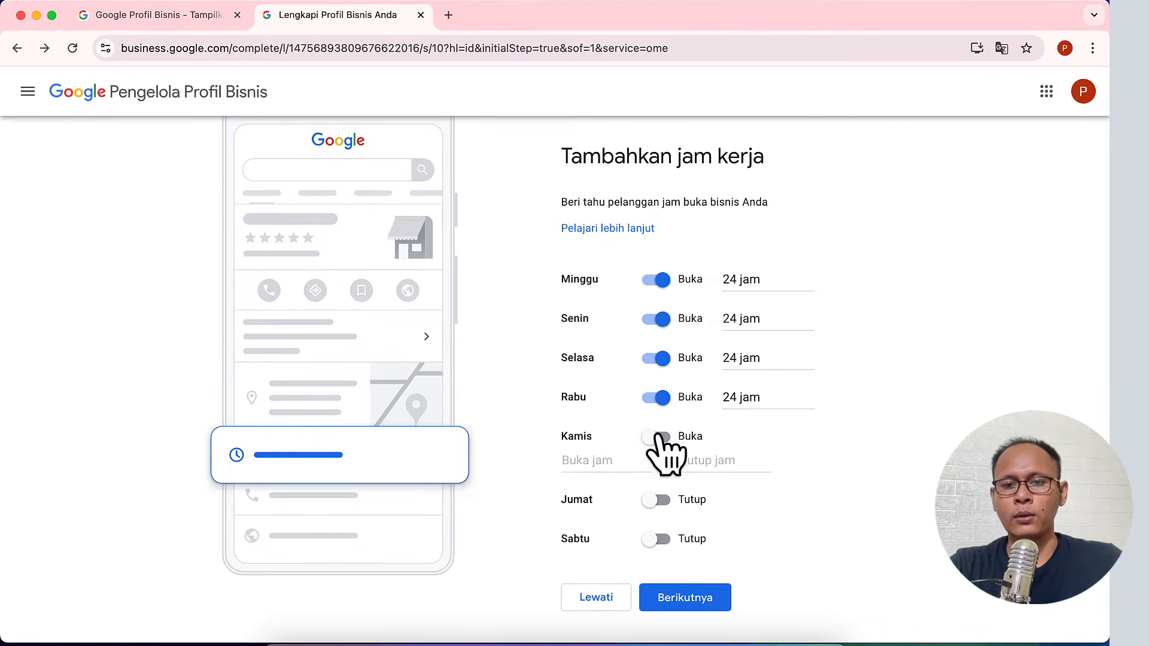
left_click(592, 461)
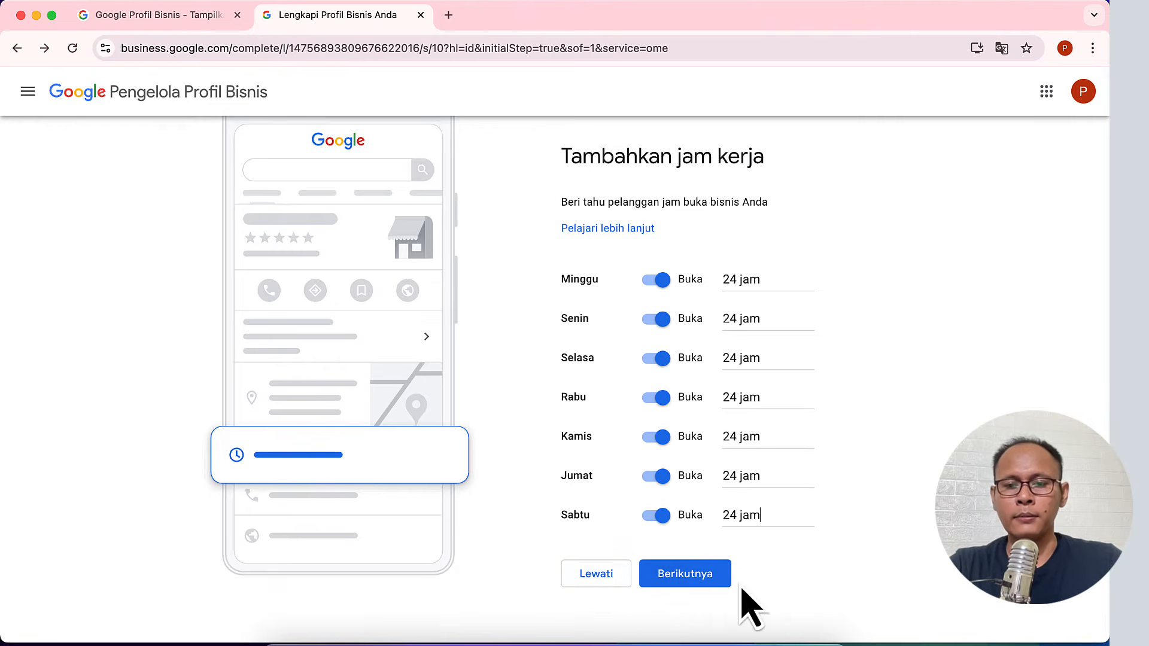
left_click(700, 577)
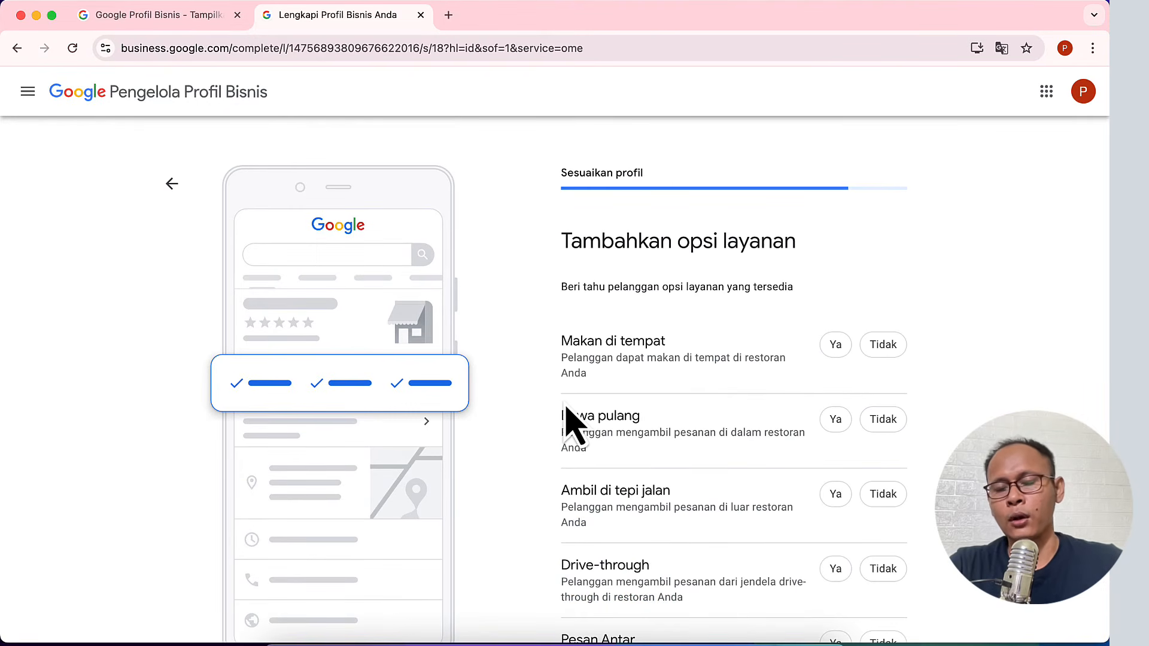
Scroll through the service options without choosing Ya or Tidak, then go to Berikutnya.
scroll(571, 422, "down", 3)
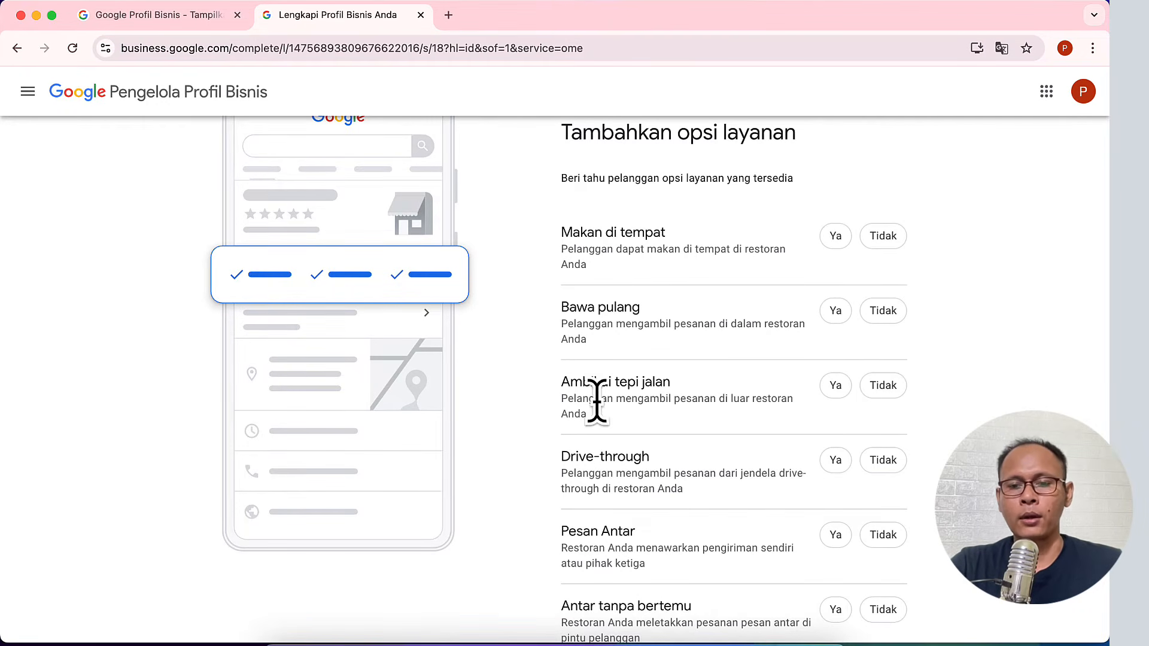
scroll(700, 436, "down", 3)
scroll(669, 481, "up", 5)
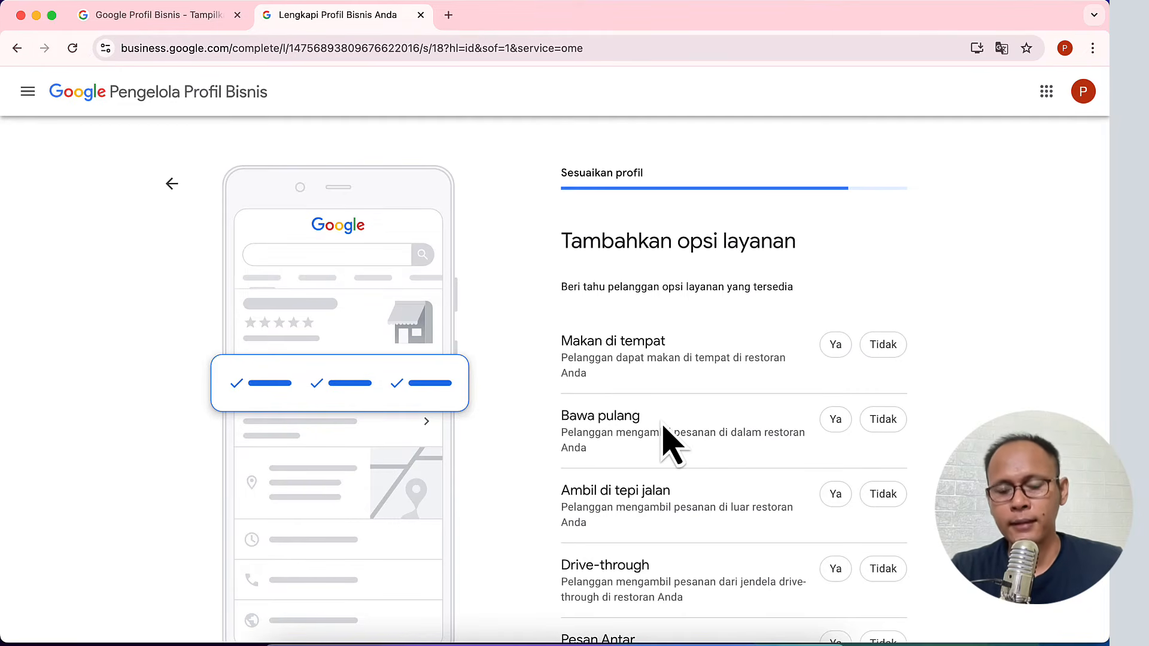
scroll(663, 426, "down", 4)
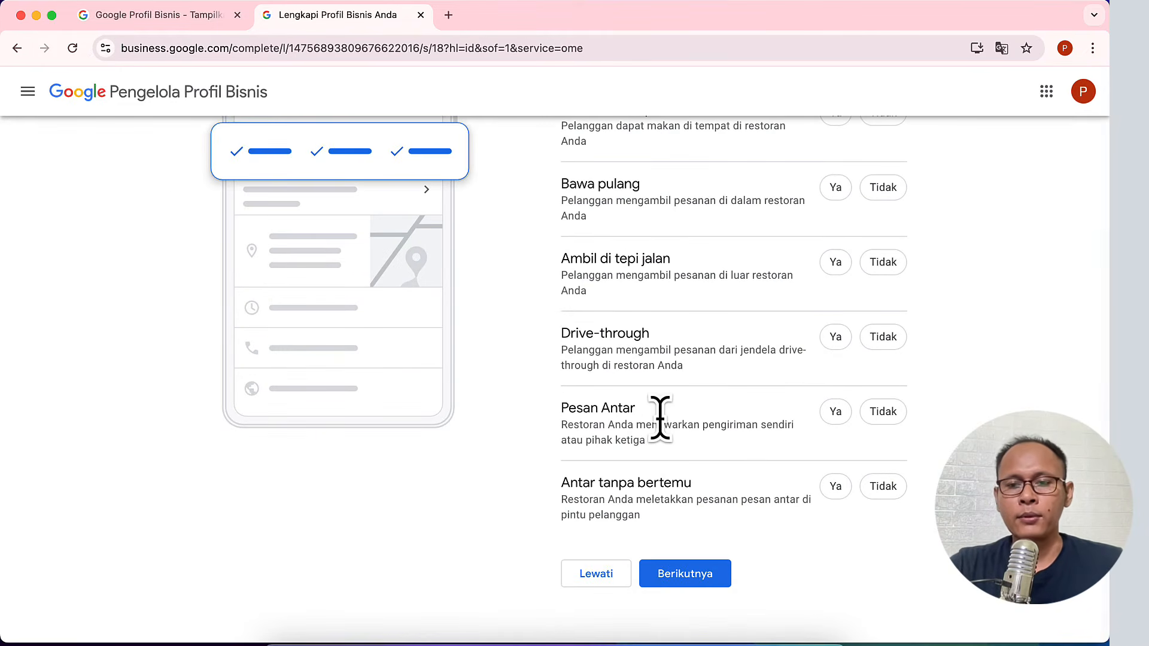
left_click(685, 573)
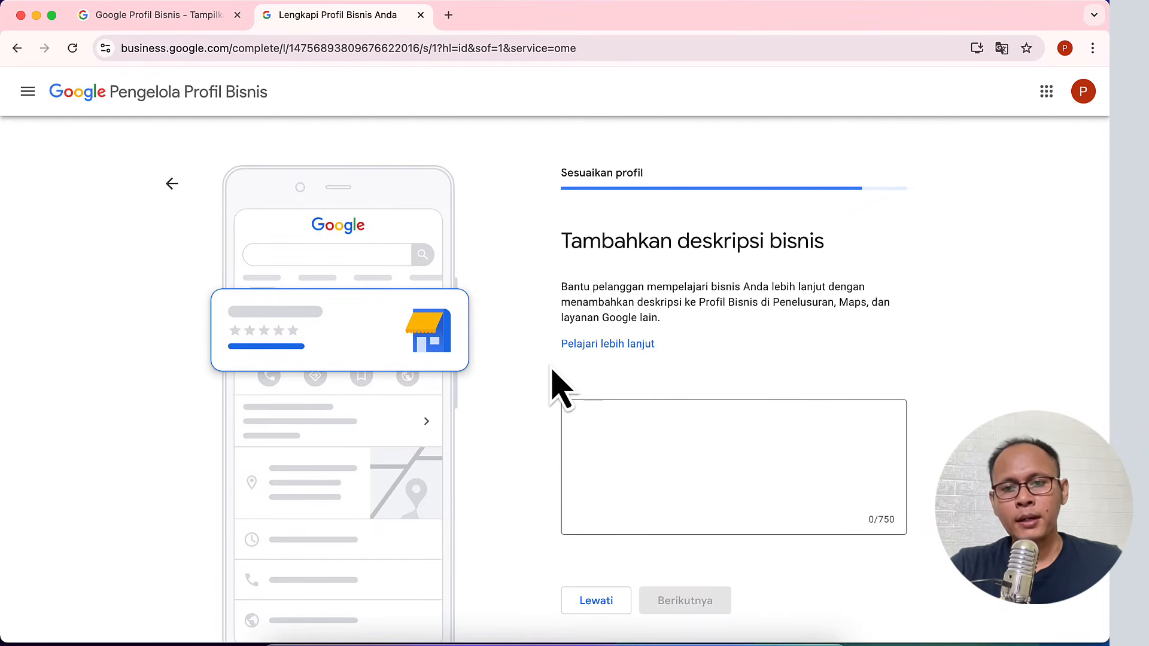
Enter a 105-character Warung Eski description about affordable, hygienic food and continue.
scroll(562, 389, "down", 2)
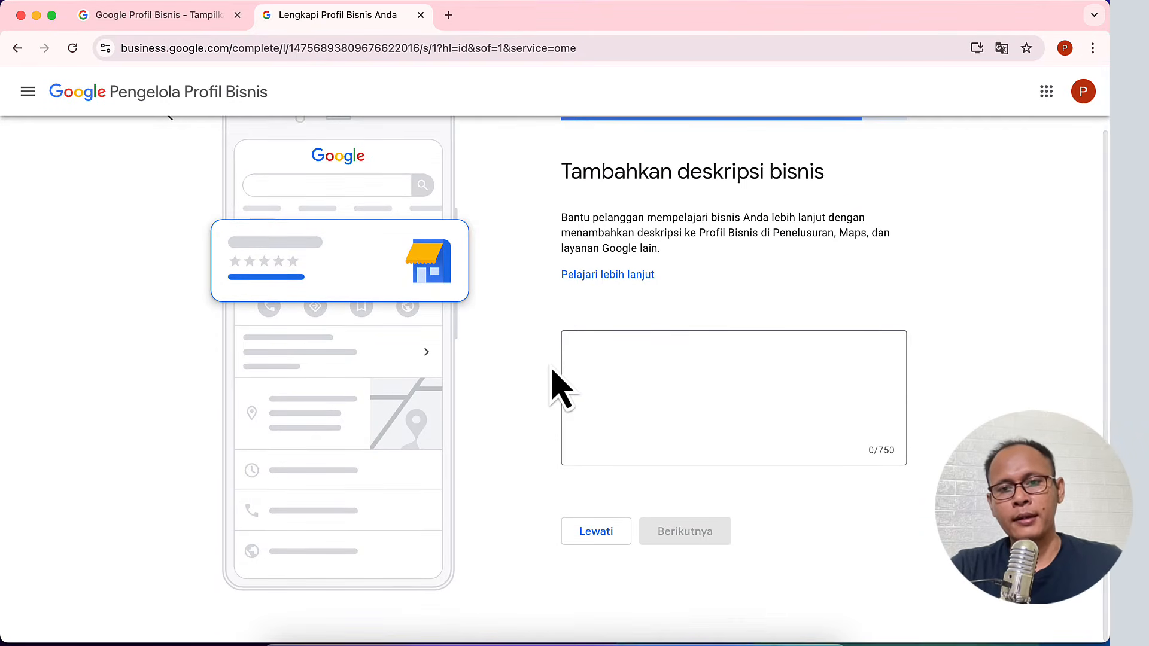
scroll(561, 389, "up", 2)
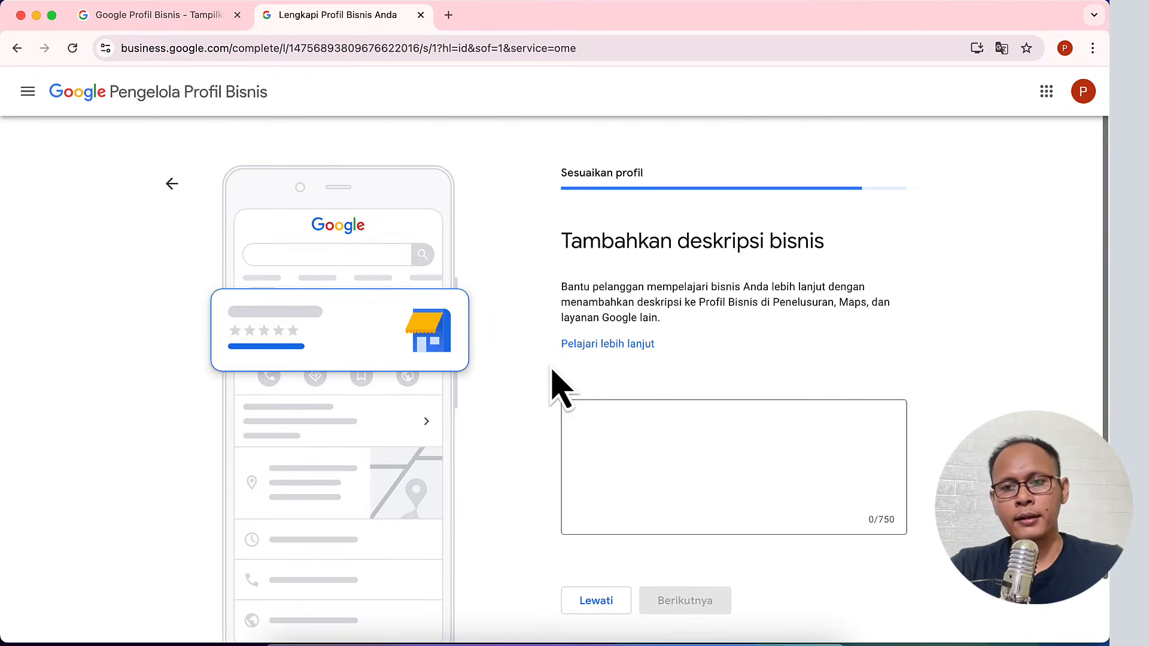
left_click(605, 422)
left_click(733, 364)
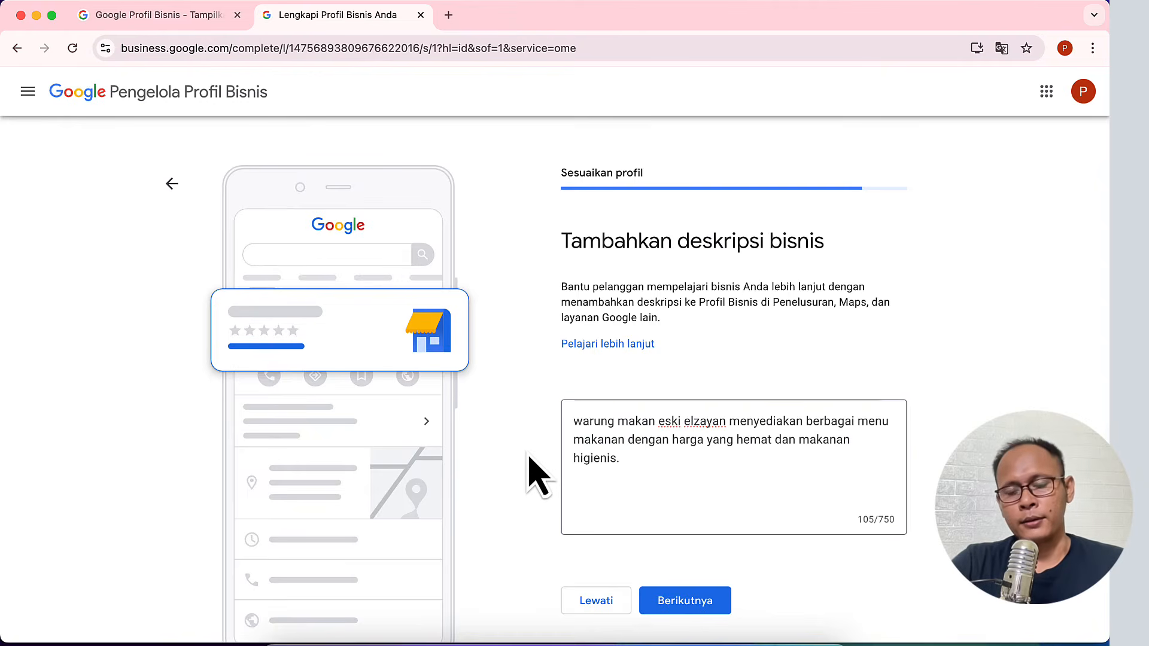
left_click(531, 462)
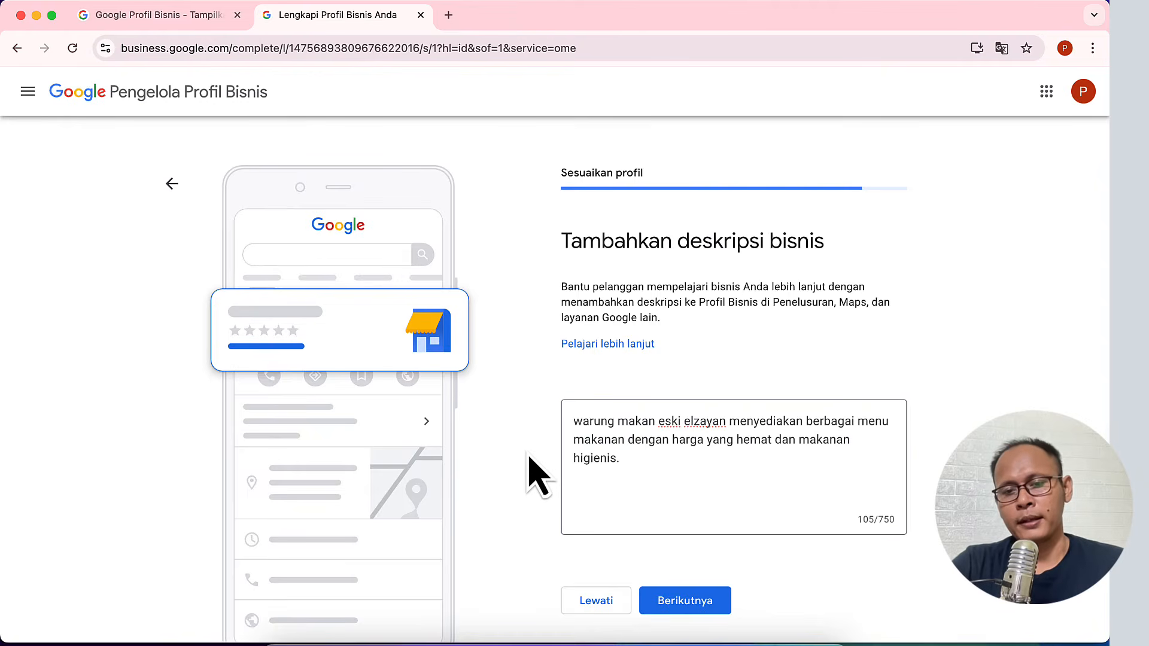
scroll(530, 466, "down", 2)
left_click(696, 530)
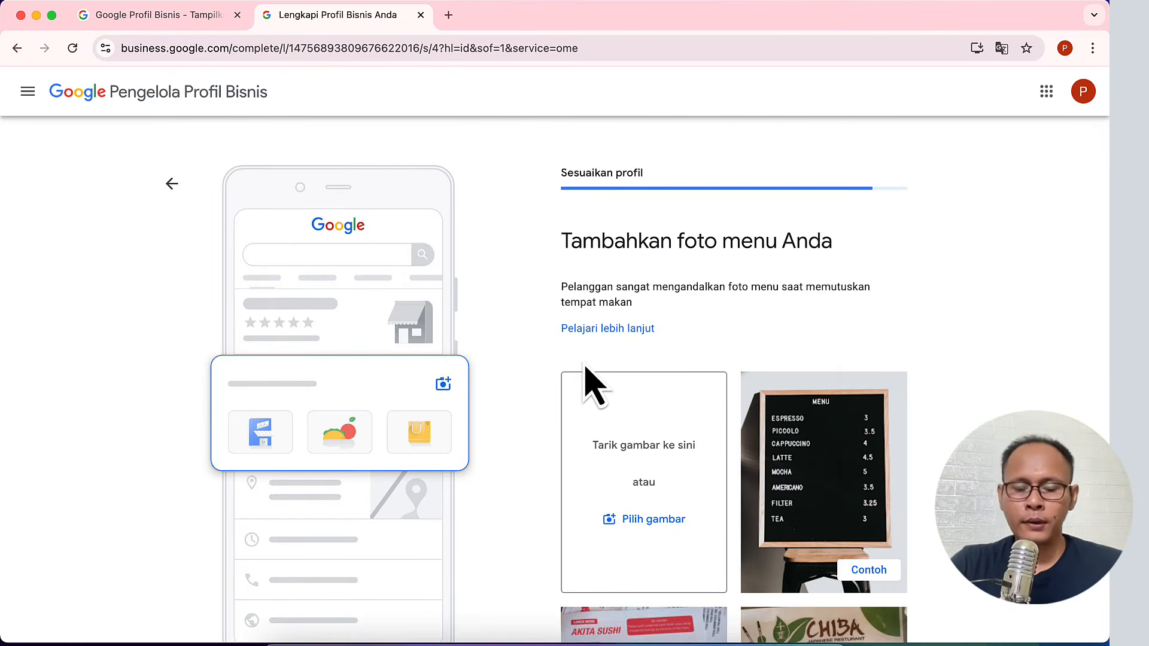
Browse the Downloads folder for a menu photo, then cancel without uploading.
scroll(574, 413, "down", 3)
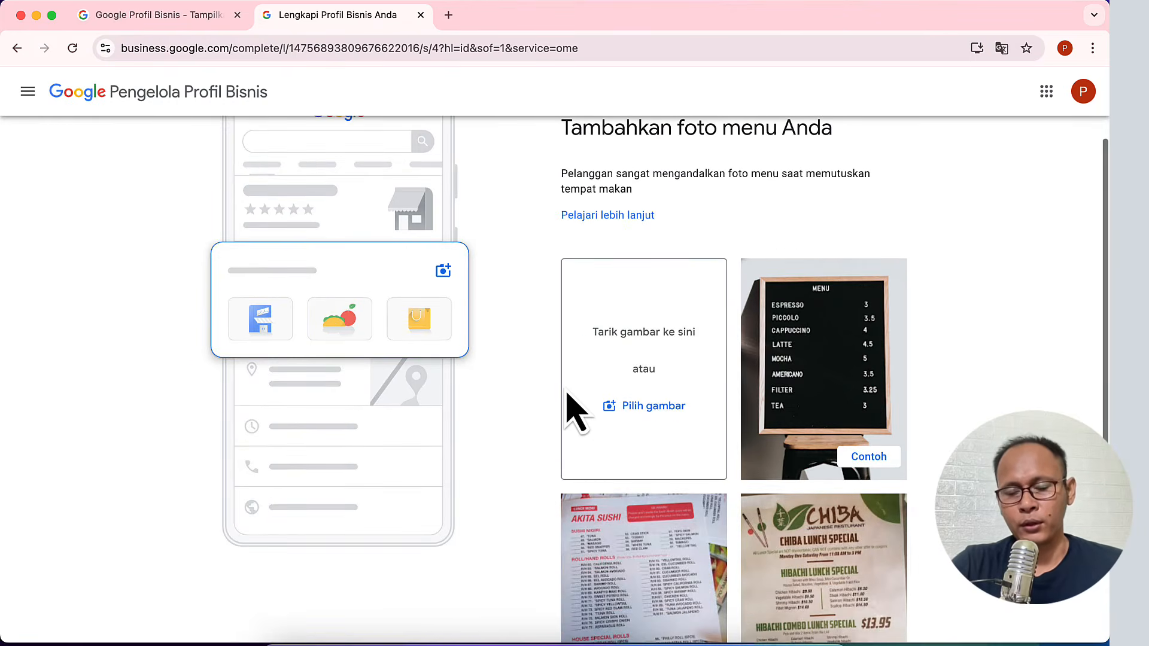
left_click(647, 409)
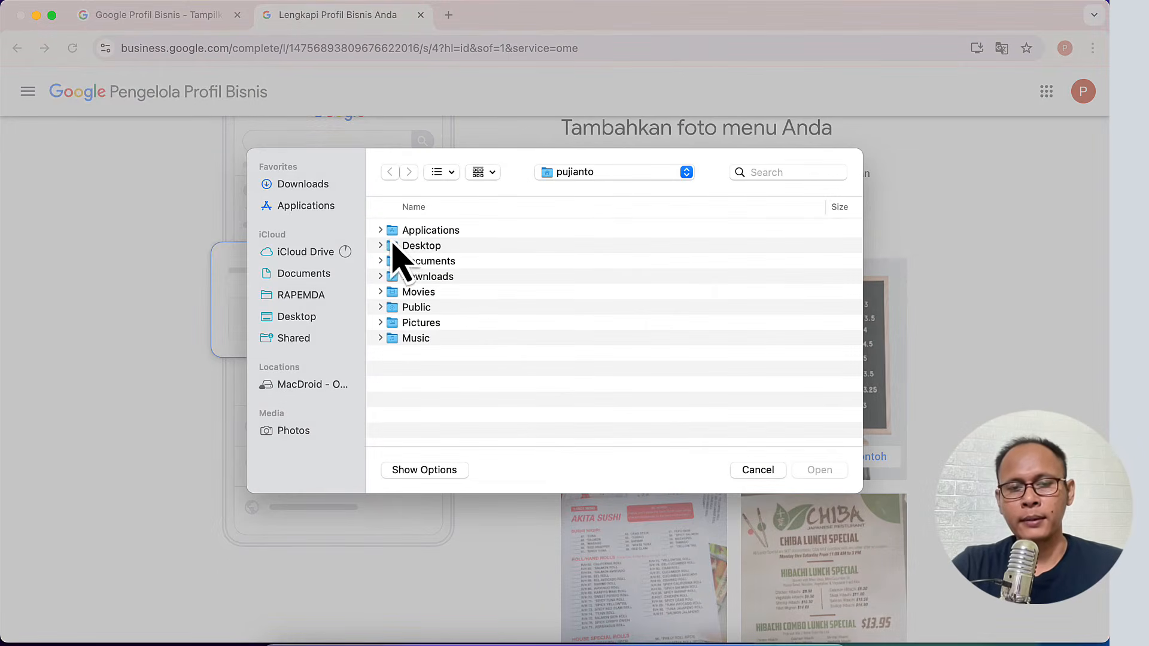
left_click(317, 186)
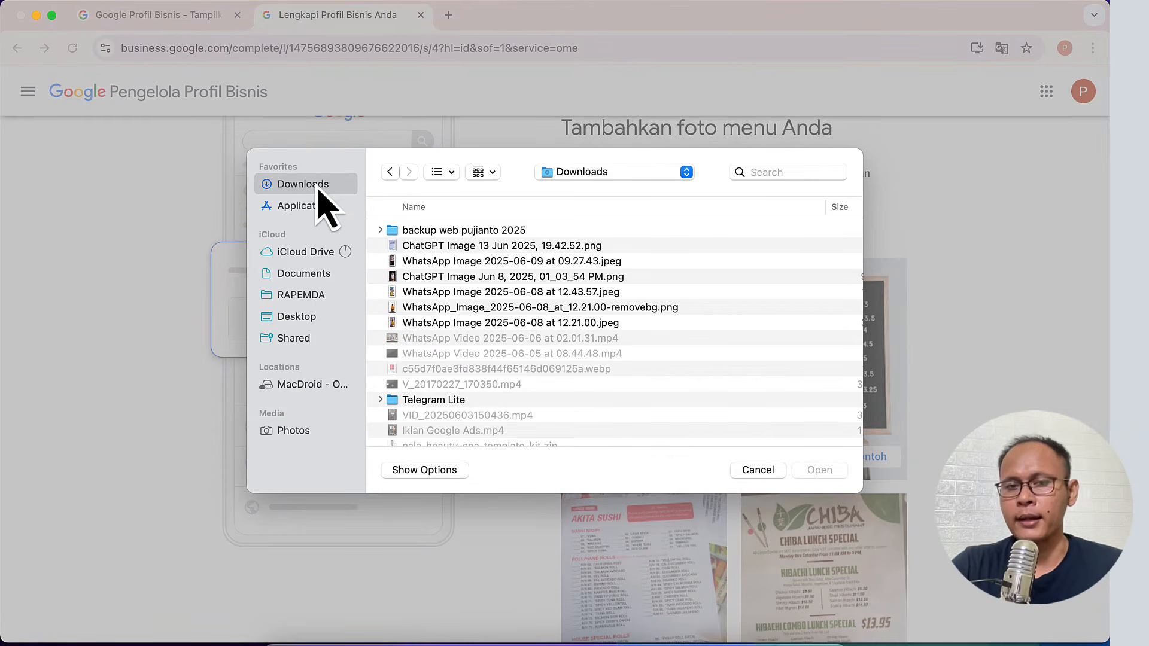
left_click(749, 470)
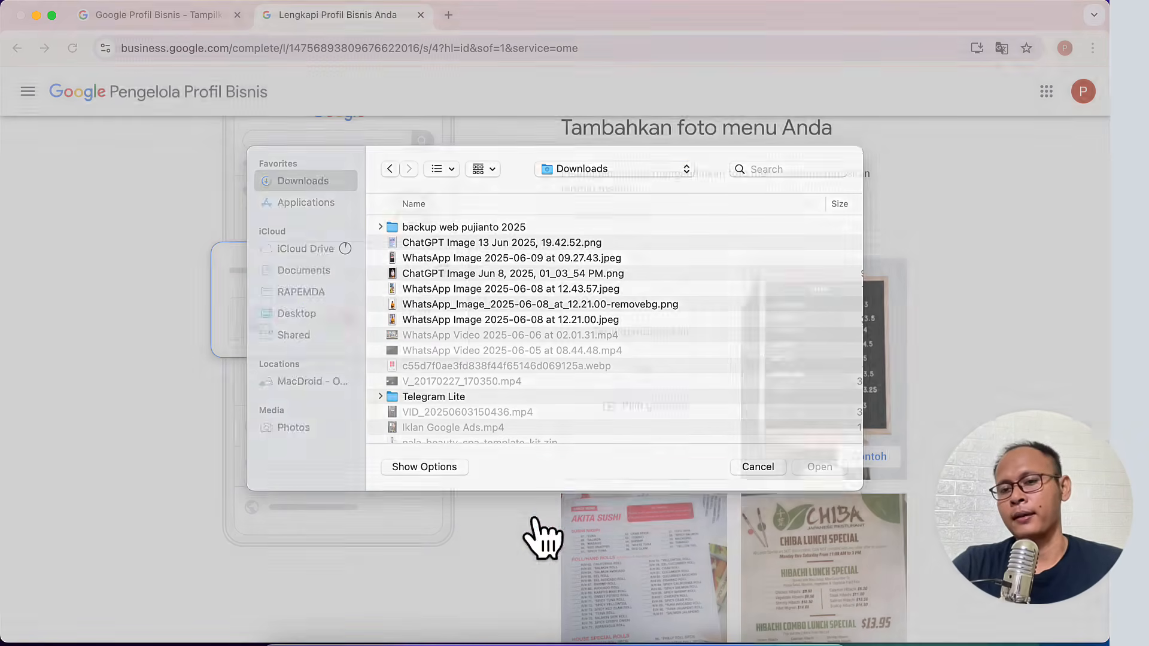
Skip both the menu photo and dish photo steps with Lewati.
scroll(541, 472, "down", 4)
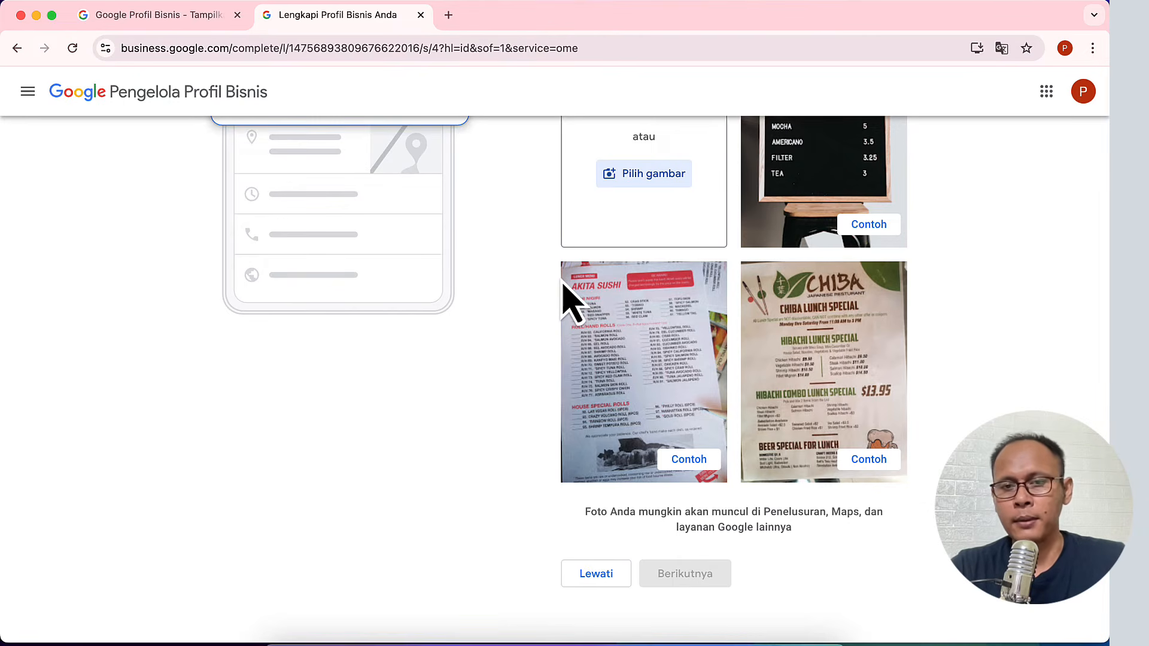
scroll(565, 293, "up", 4)
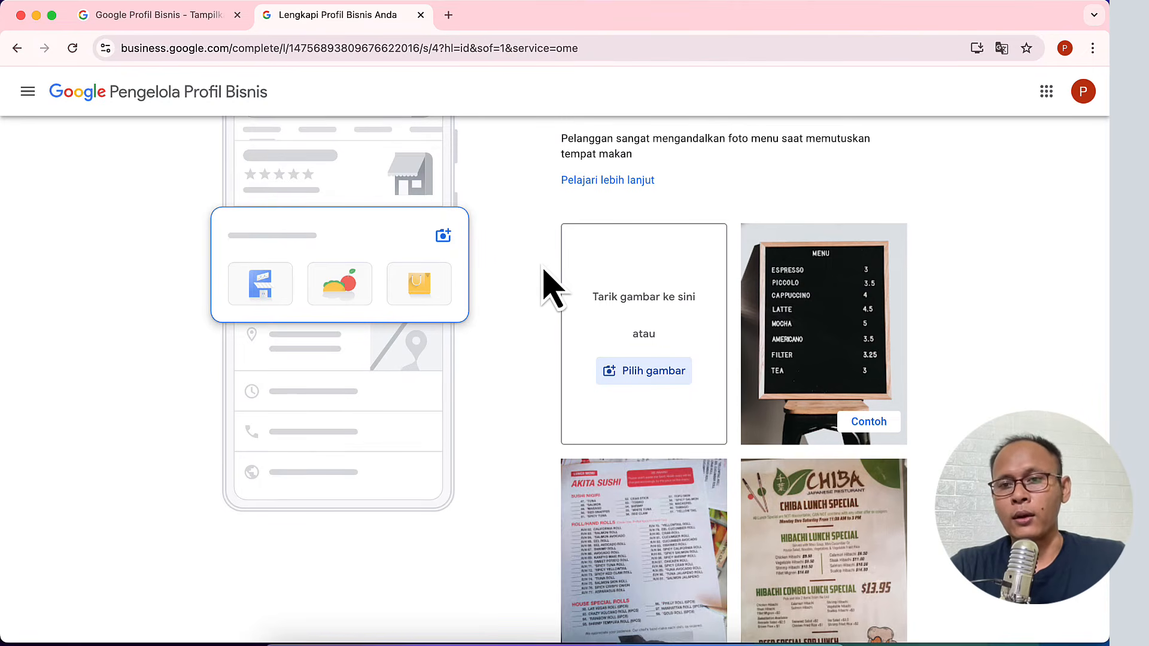
scroll(545, 272, "down", 4)
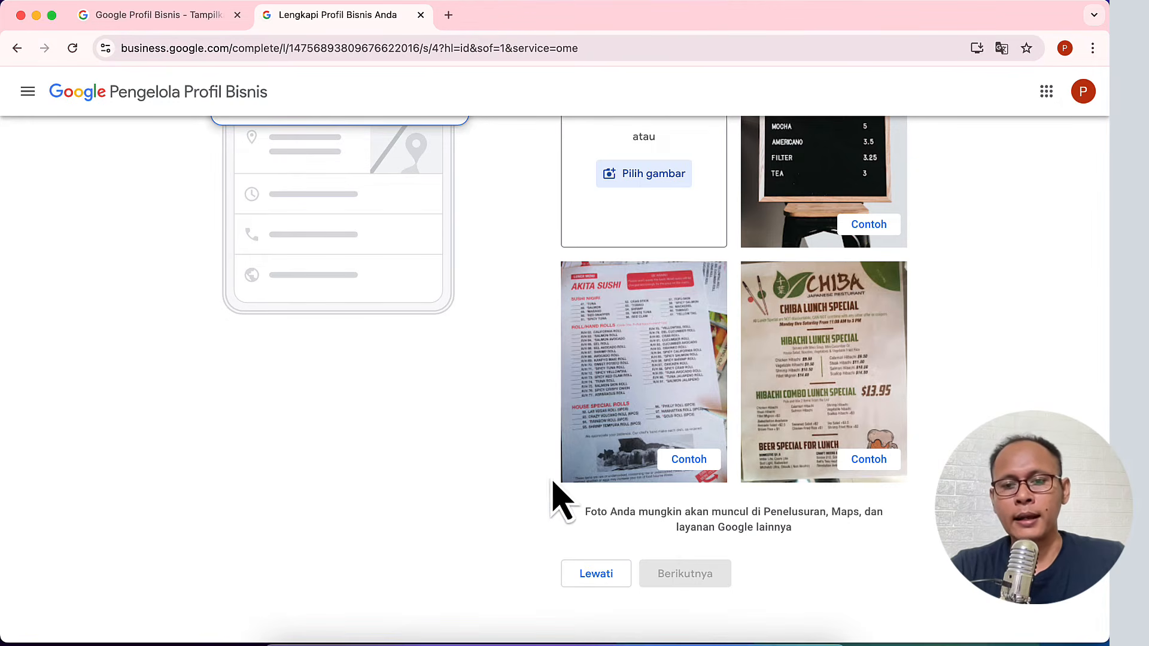
left_click(604, 574)
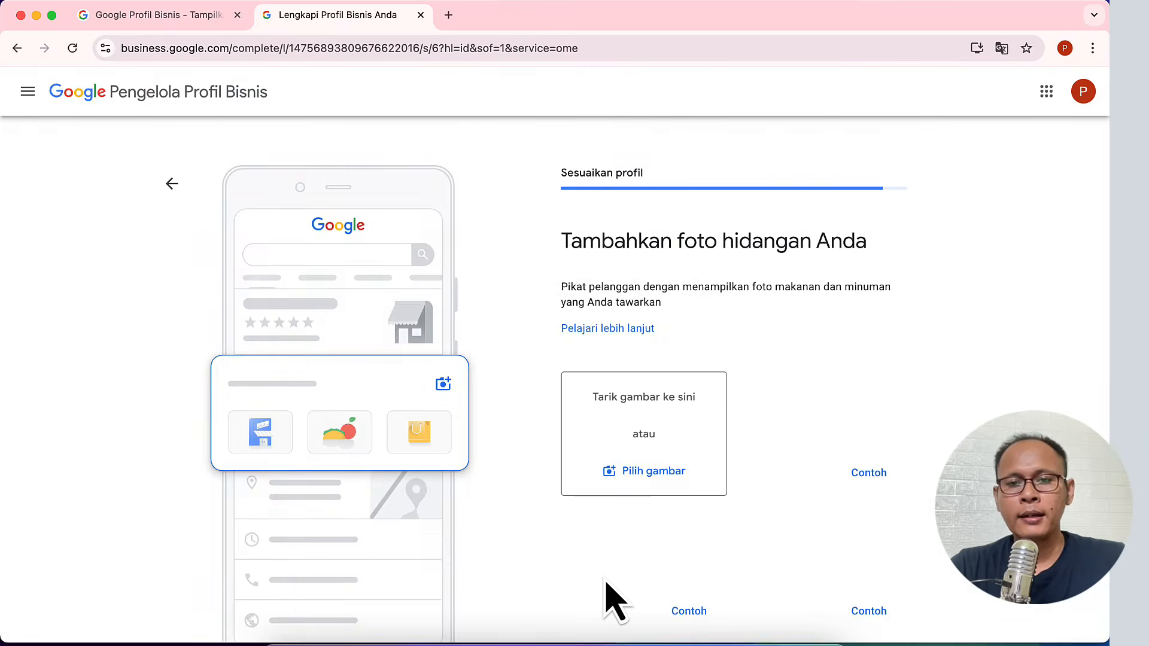
scroll(571, 395, "down", 3)
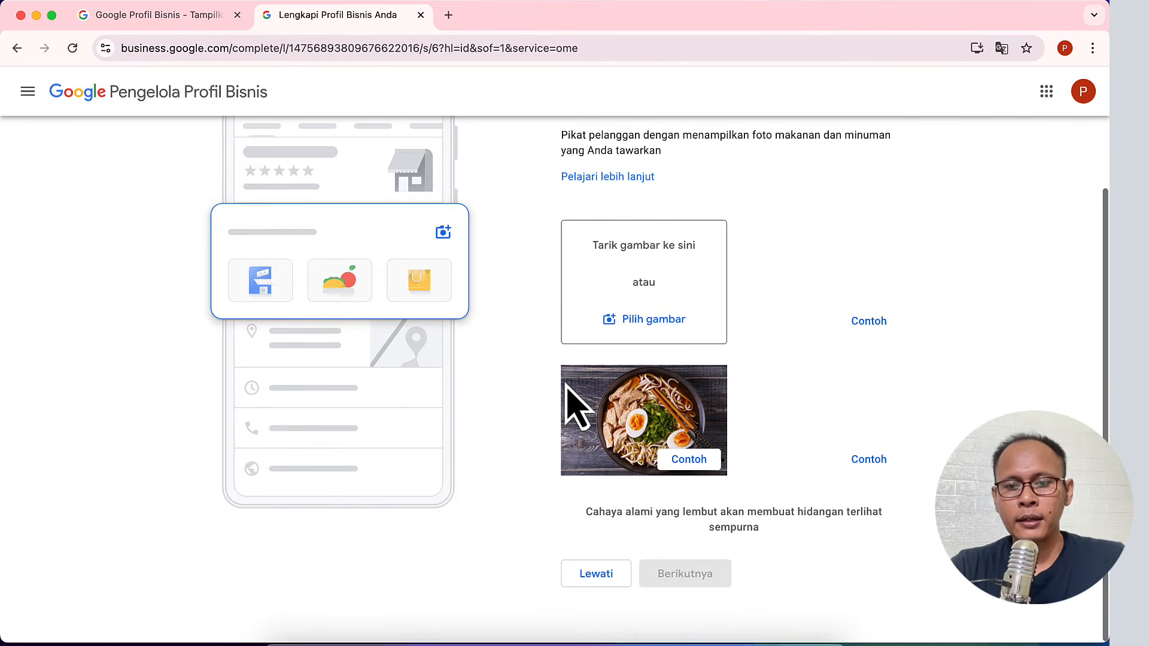
left_click(596, 574)
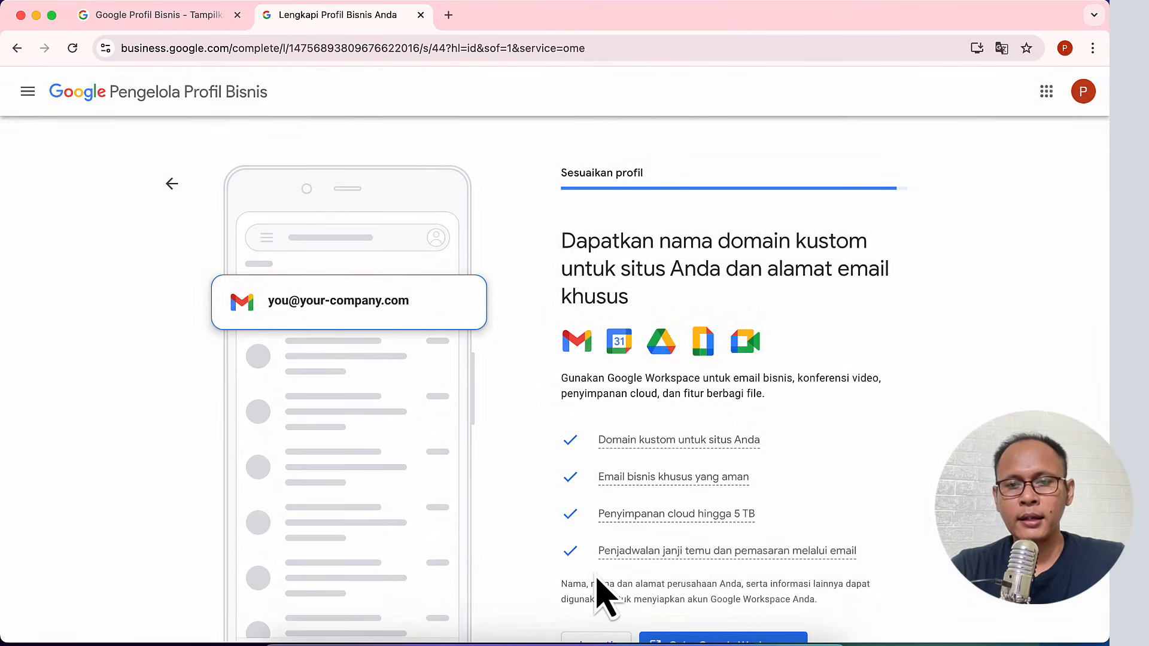
Decline the Workspace custom-domain offer and acknowledge the verification notice with Lanjutkan.
scroll(533, 446, "down", 2)
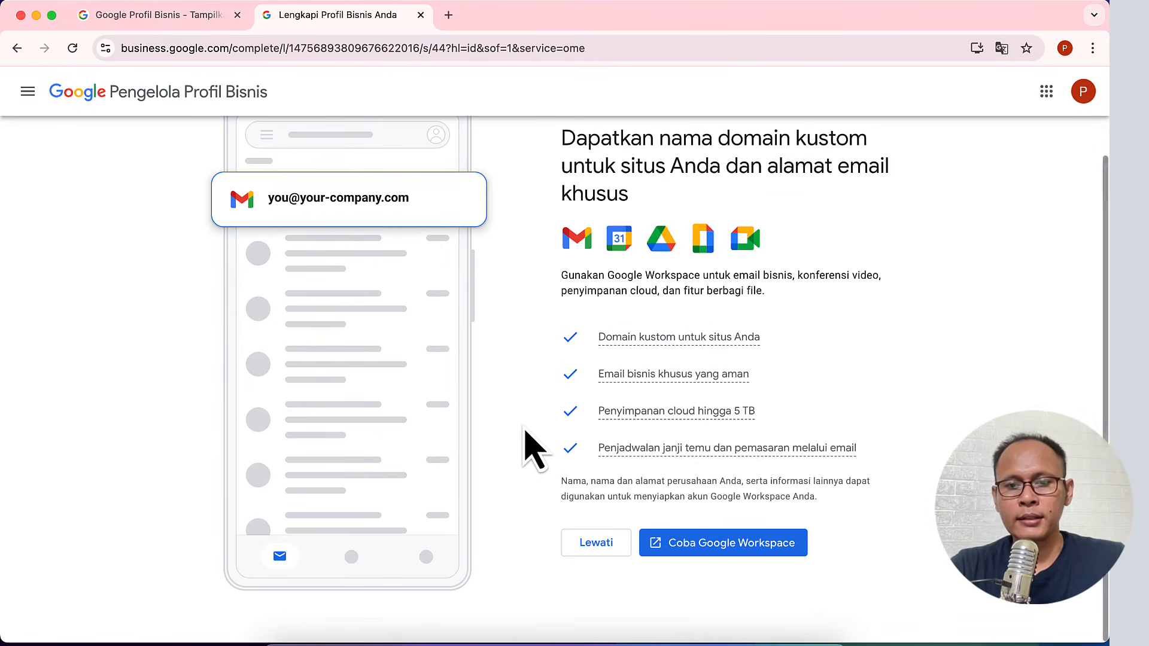
scroll(534, 450, "up", 2)
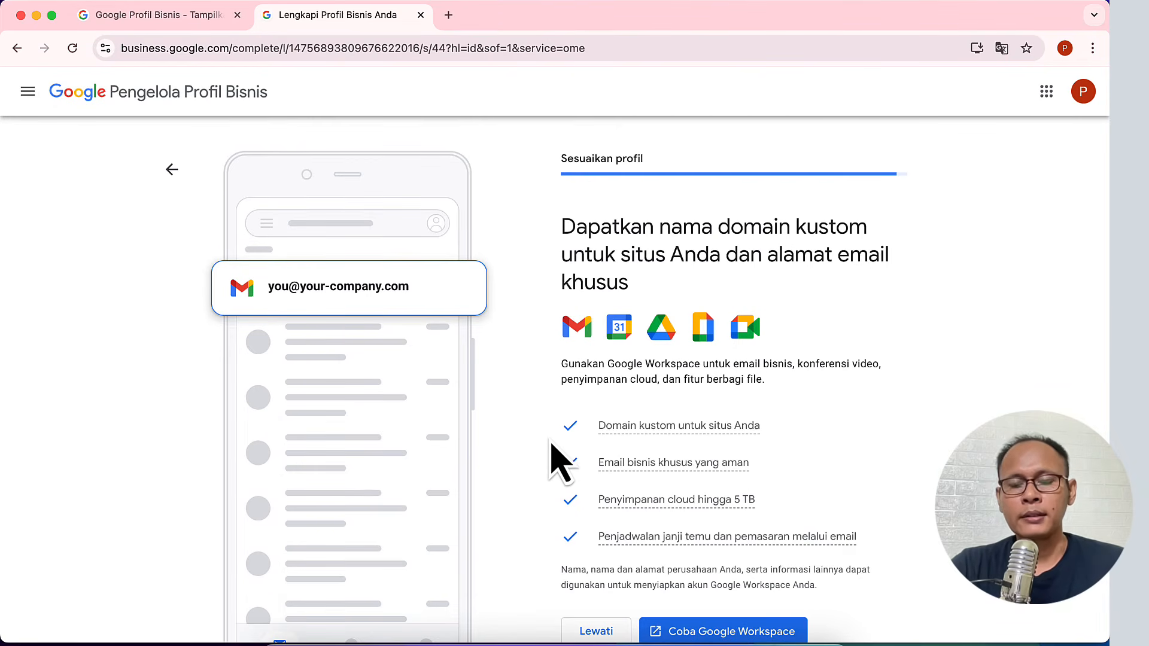
scroll(552, 450, "down", 2)
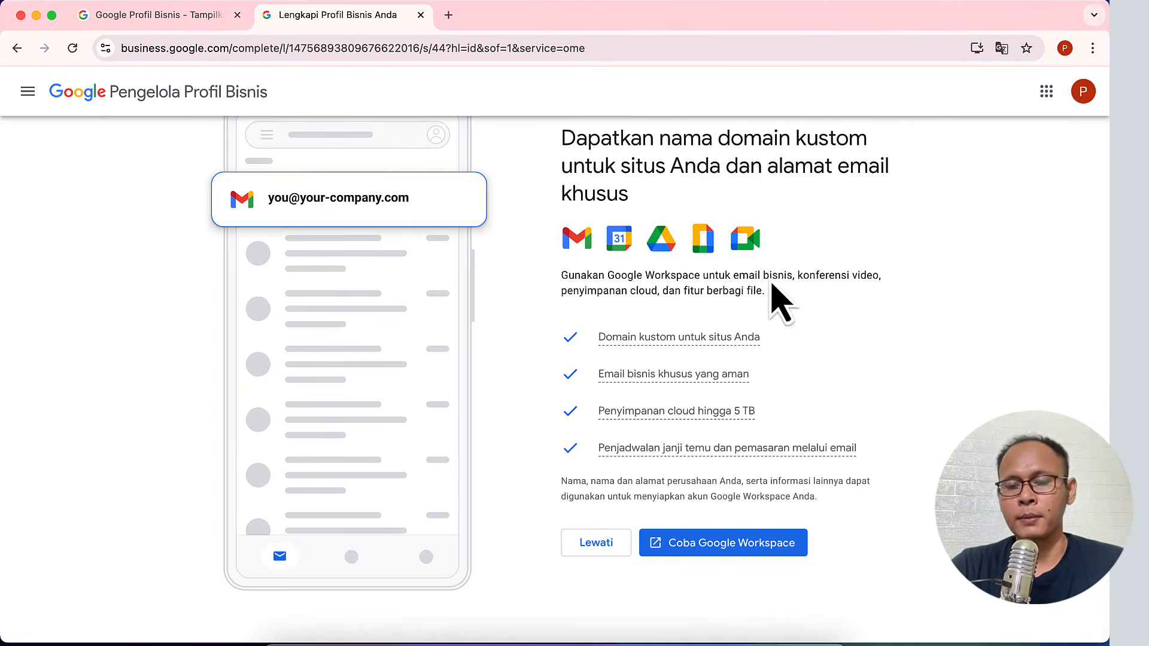
mouse_move(613, 326)
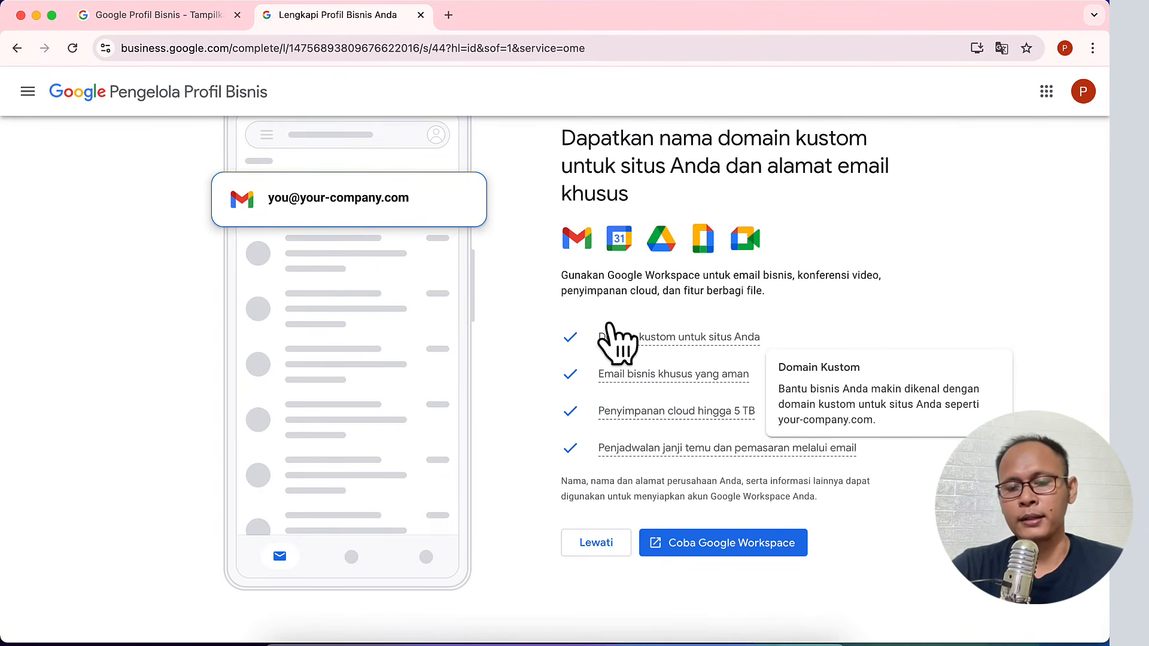
left_click(596, 545)
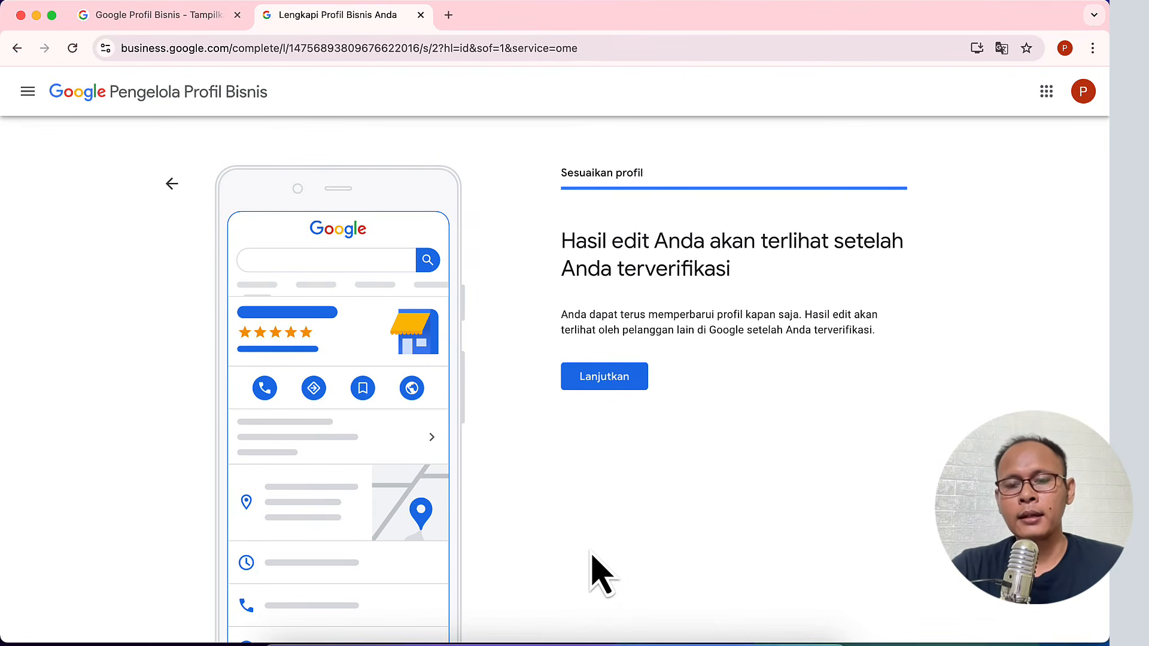
left_click(603, 379)
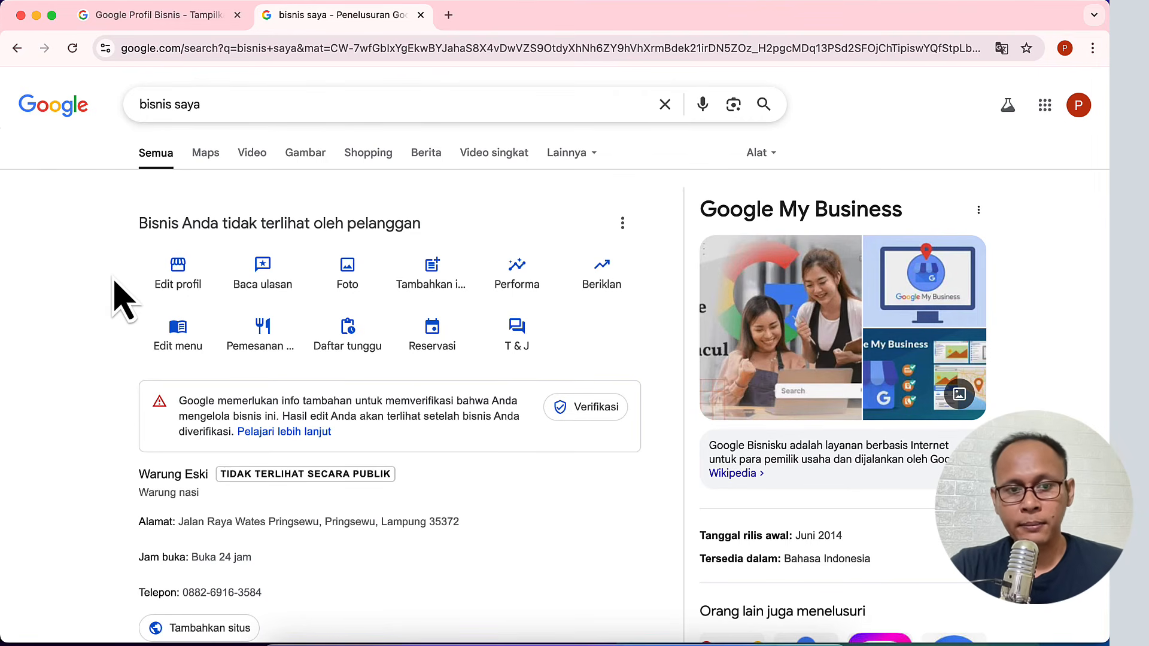
Scroll down to the Warung Eski management panel showing the Verifikasi prompt.
scroll(123, 299, "down", 2)
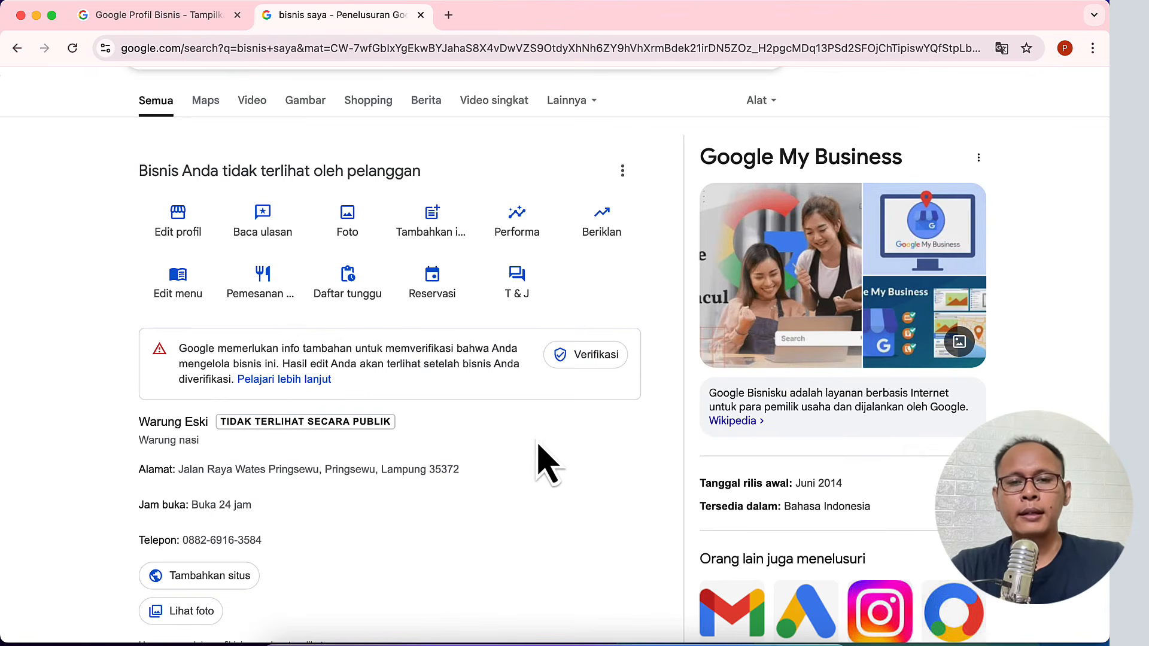
Start verification, select 'Tidak satu pun' for the suggested listings, and confirm.
left_click(592, 356)
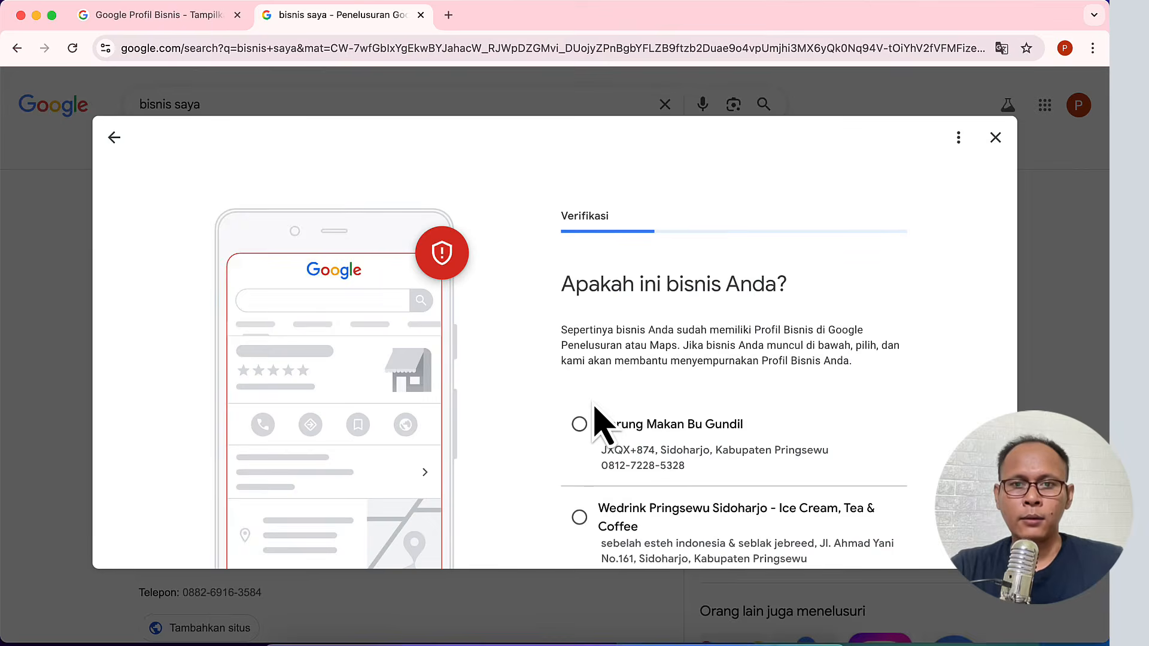
scroll(603, 423, "down", 3)
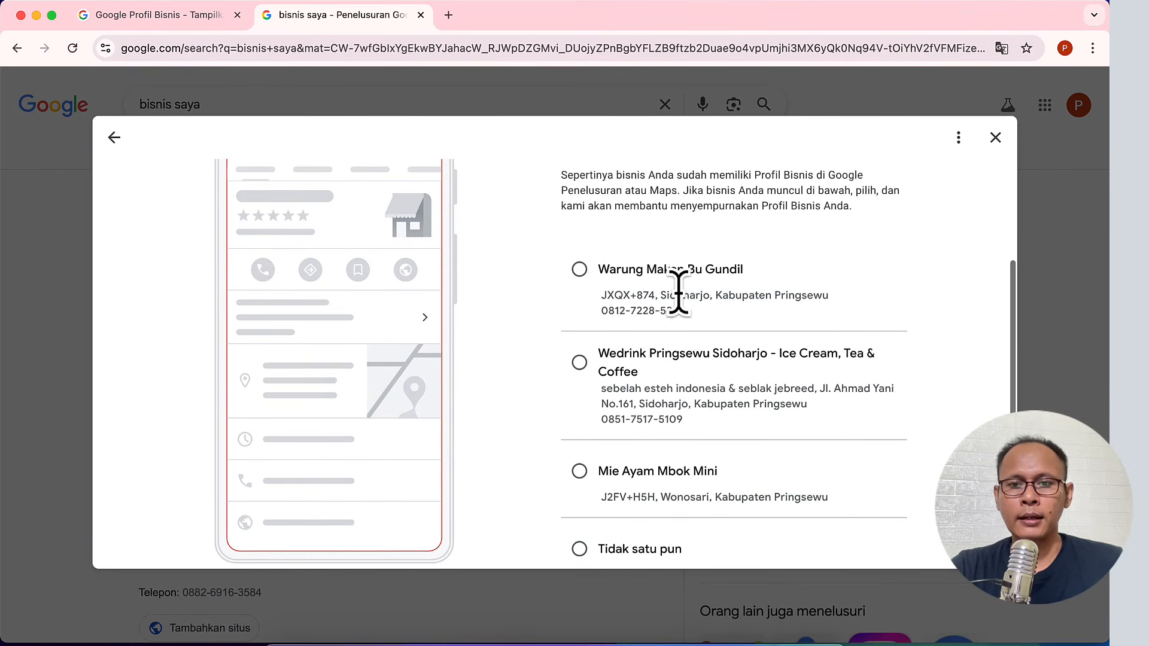
scroll(604, 479, "down", 2)
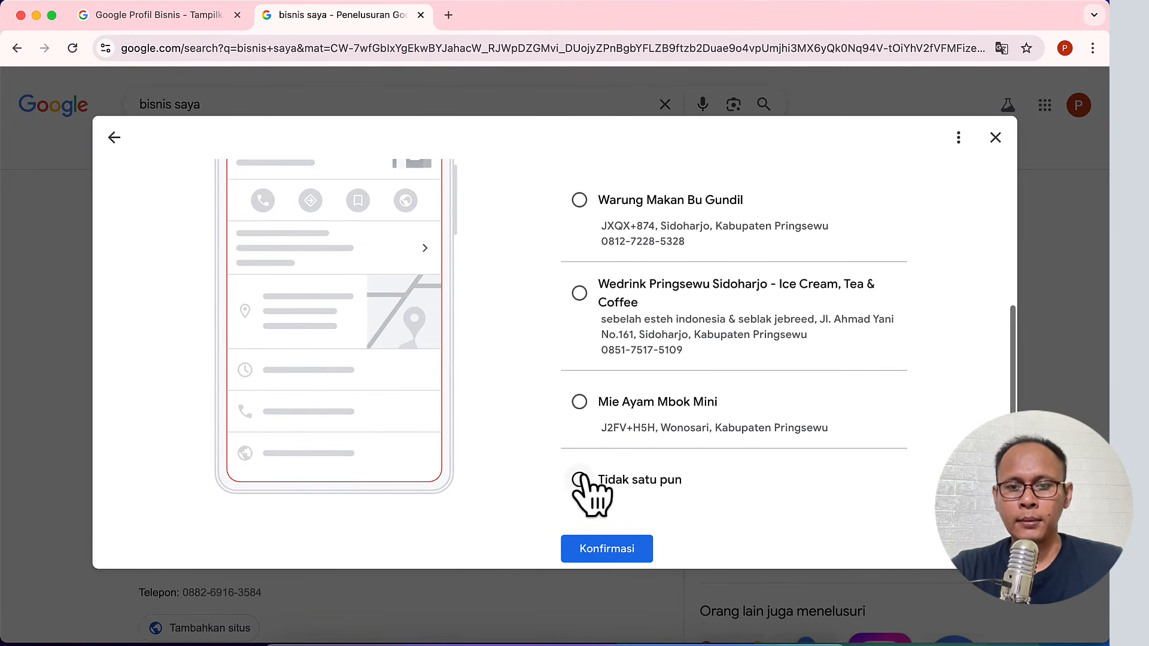
left_click(579, 480)
left_click(609, 550)
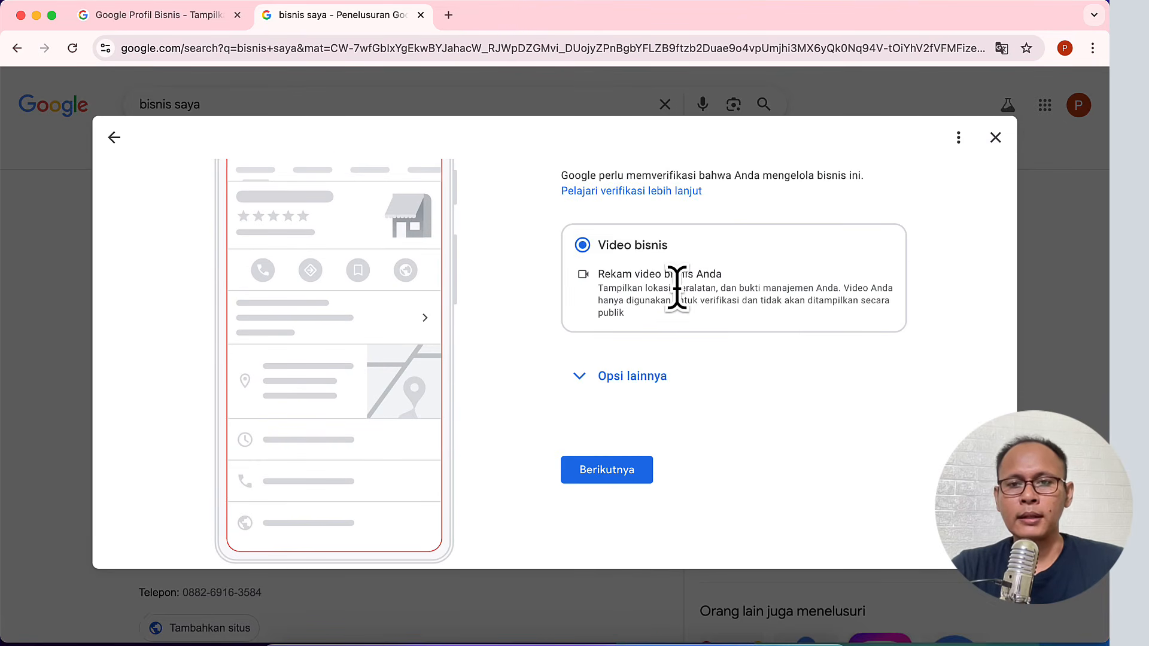
Review the verification methods, leaving Video bisnis selected.
scroll(712, 385, "down", 3)
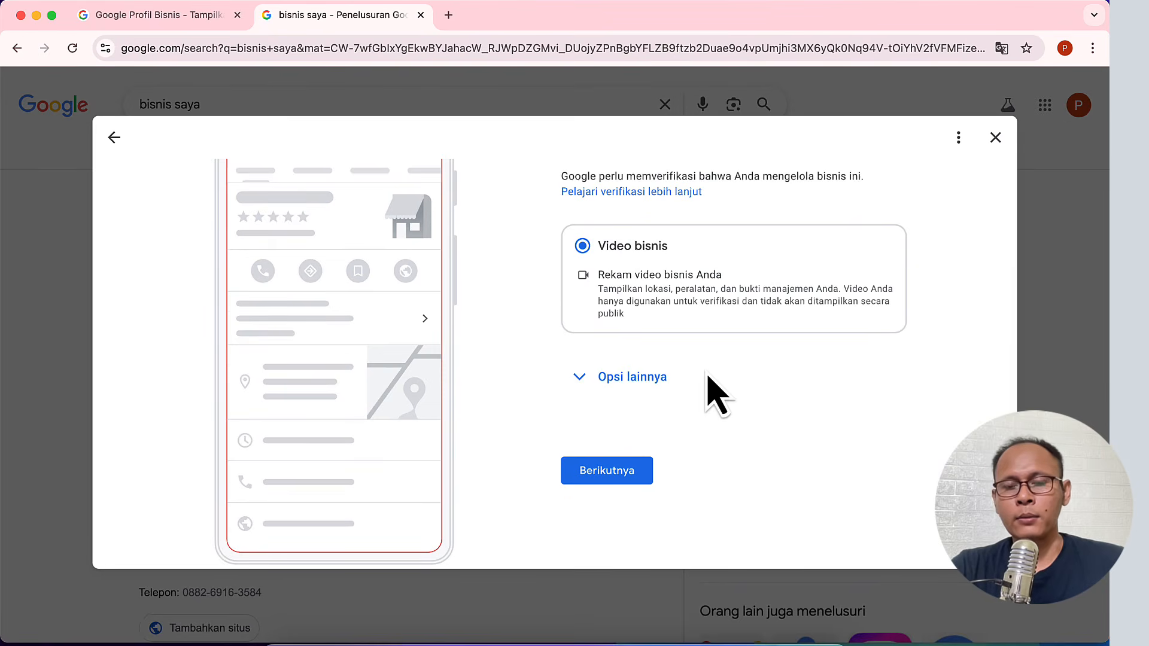
scroll(714, 395, "up", 3)
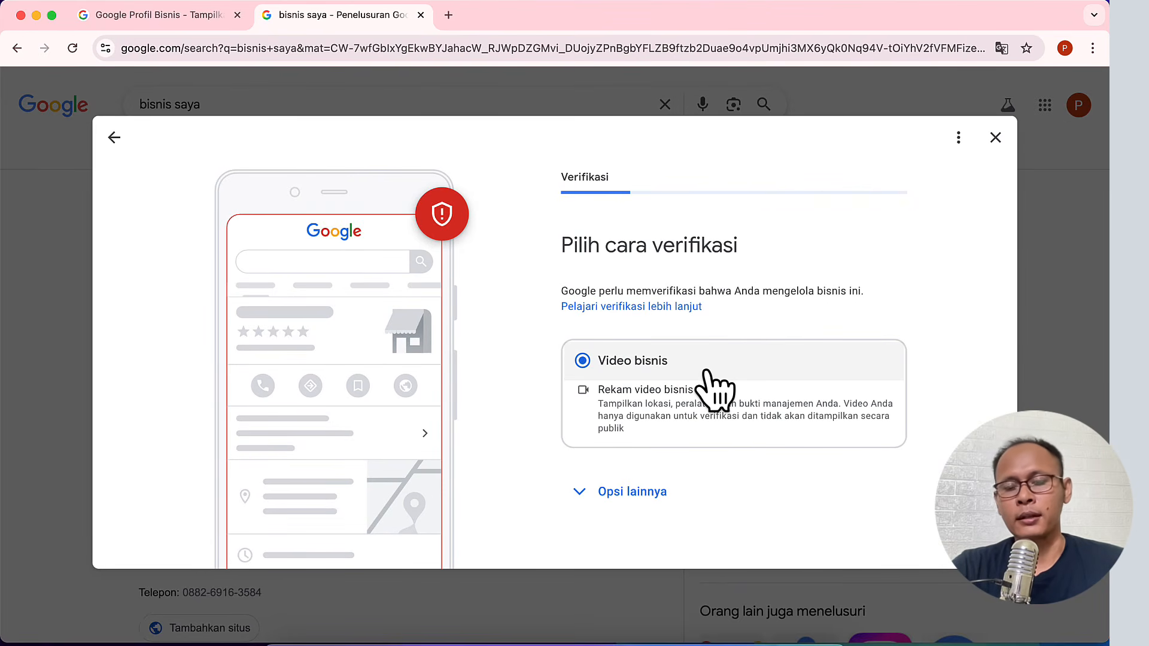
scroll(707, 372, "down", 2)
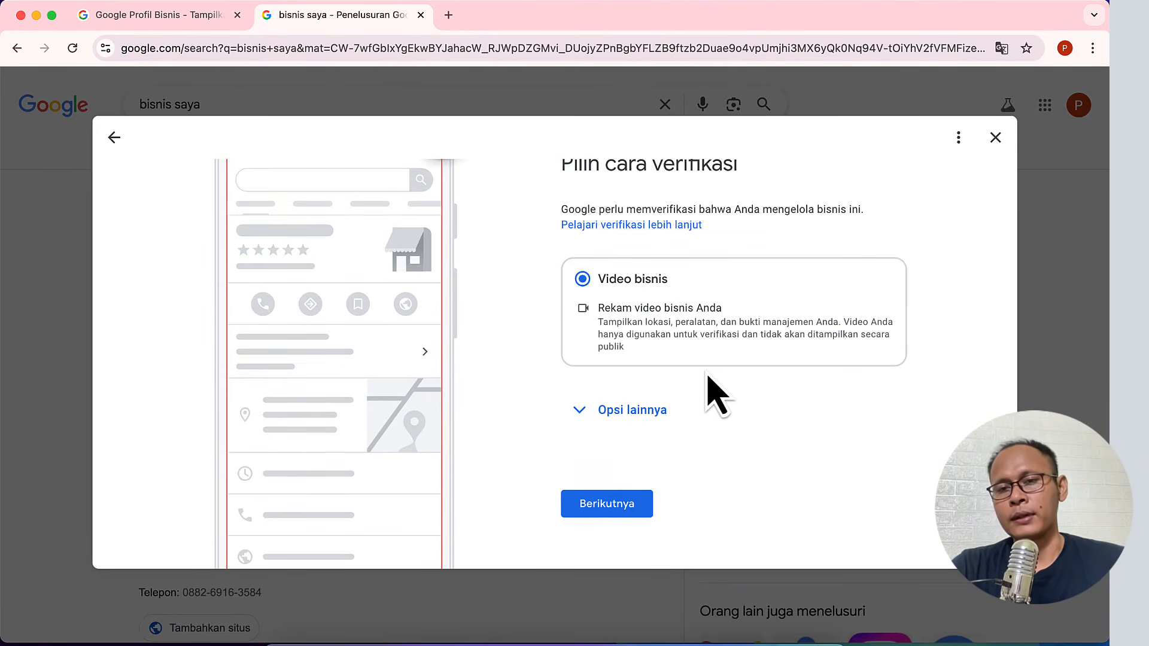
scroll(718, 395, "down", 1)
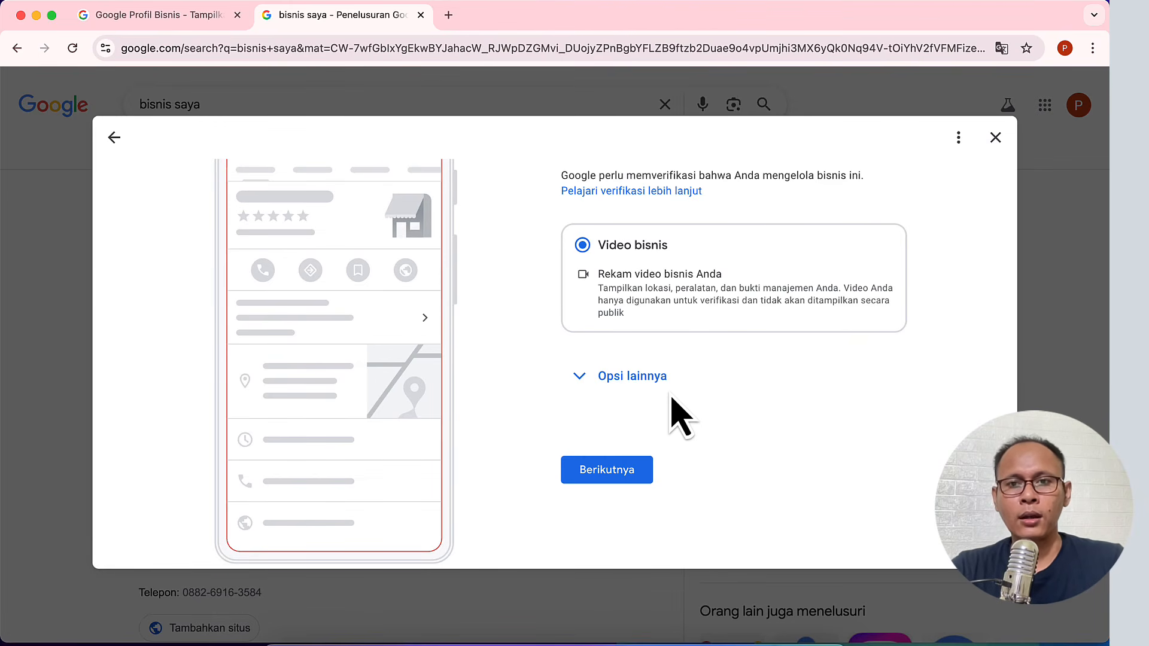
scroll(676, 413, "up", 3)
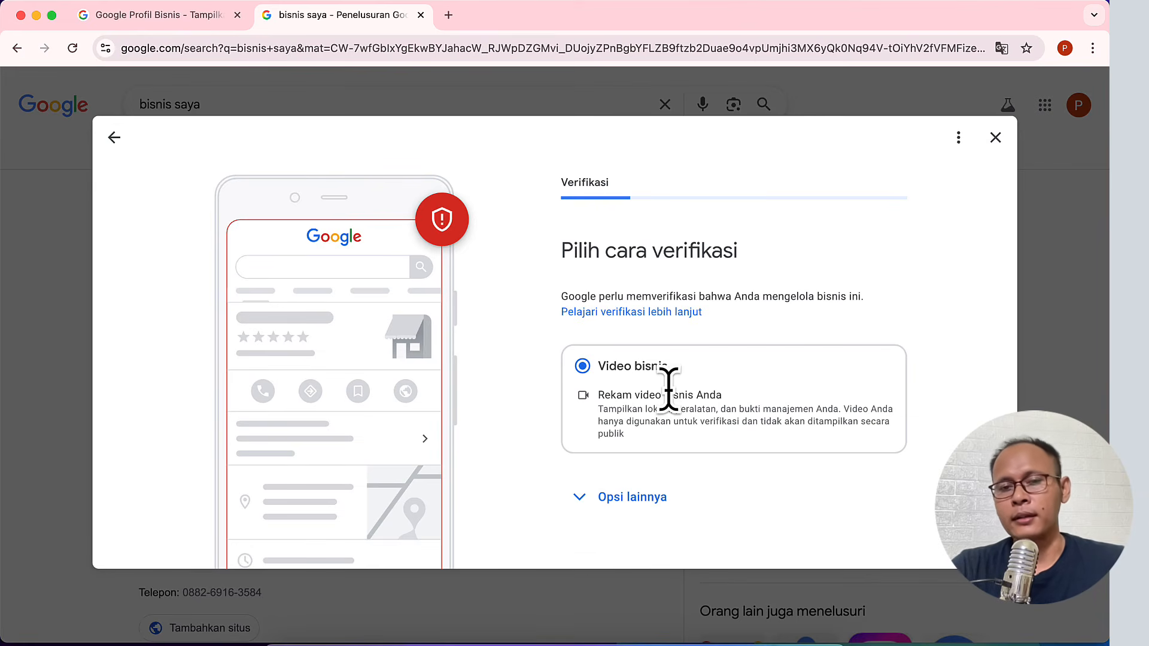
scroll(667, 389, "down", 3)
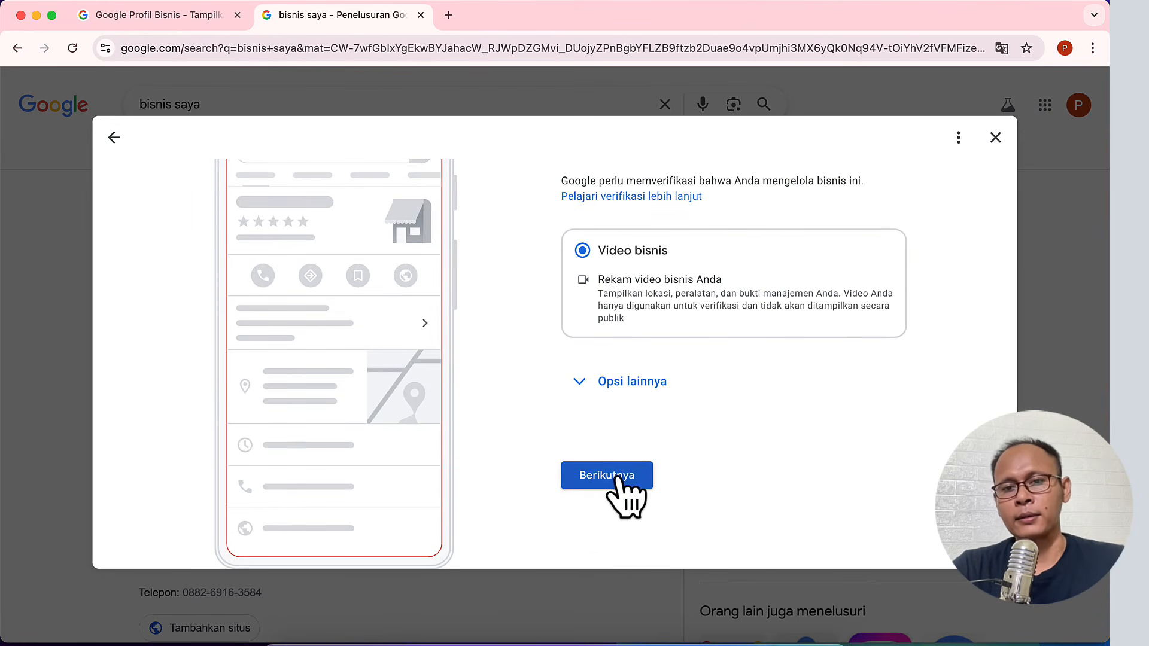
Proceed with Video bisnis, read through the recording requirements, and continue to the tips.
left_click(620, 475)
scroll(657, 421, "up", 2)
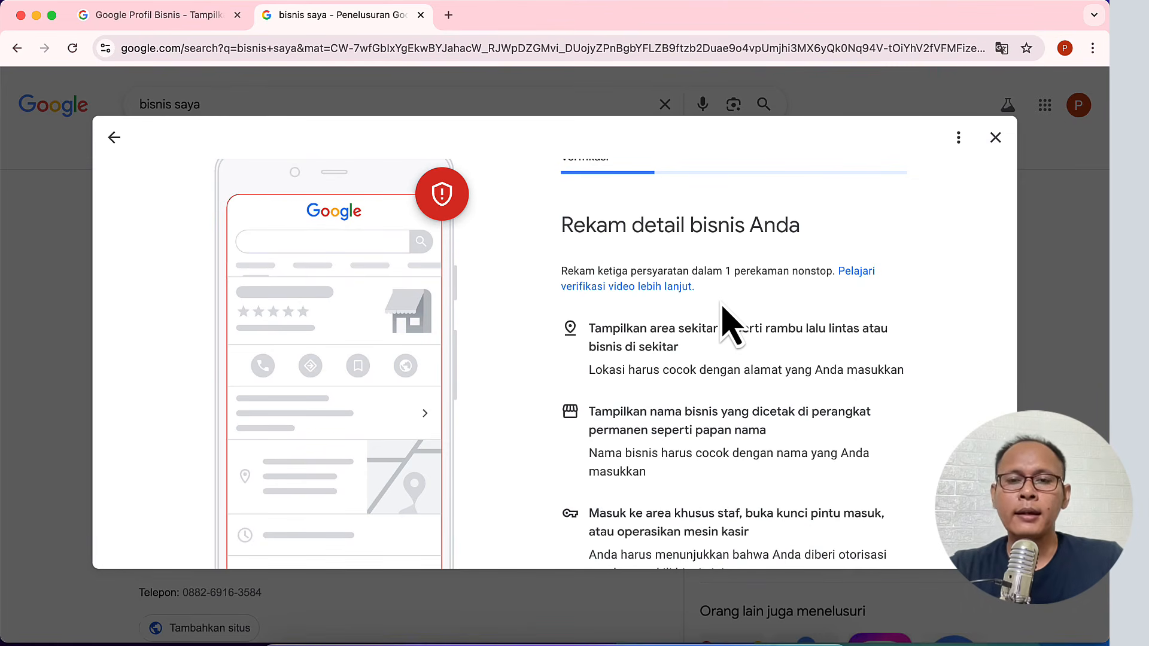
scroll(731, 326, "down", 1)
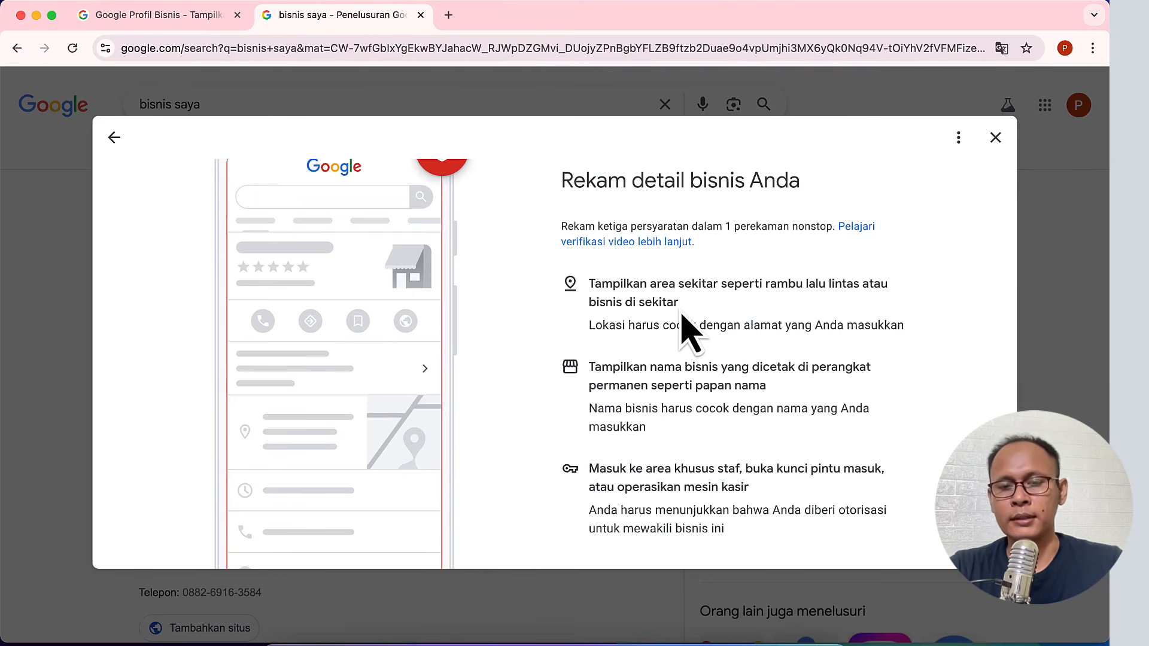
scroll(728, 327, "down", 2)
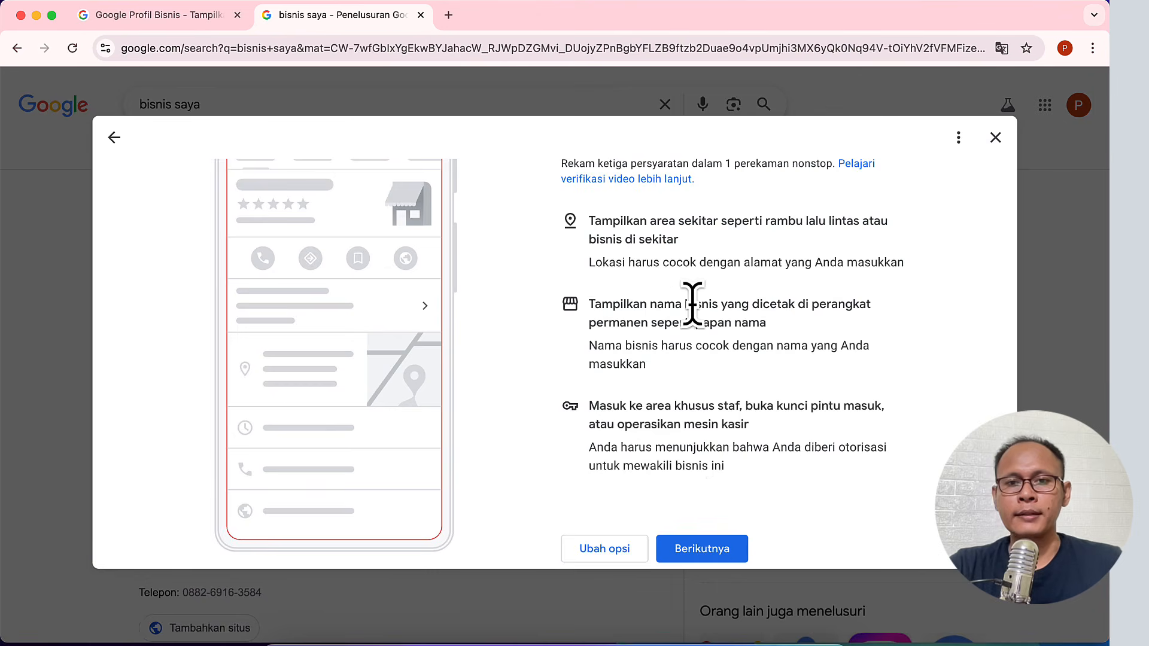
scroll(692, 302, "up", 3)
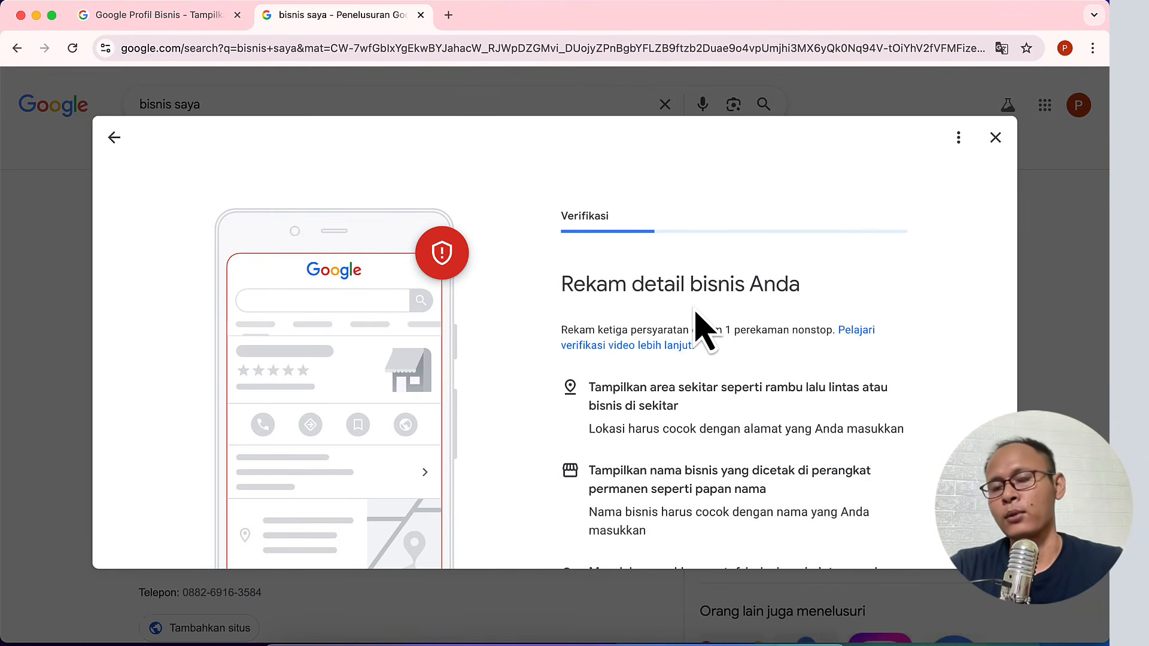
scroll(697, 320, "down", 3)
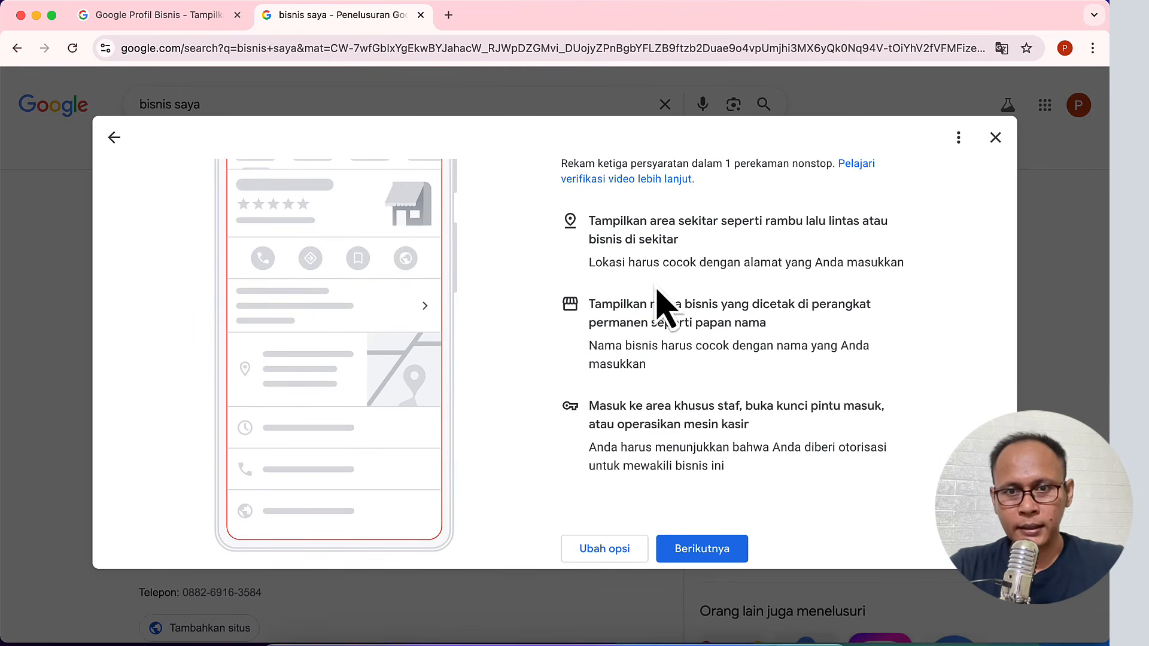
scroll(598, 270, "up", 2)
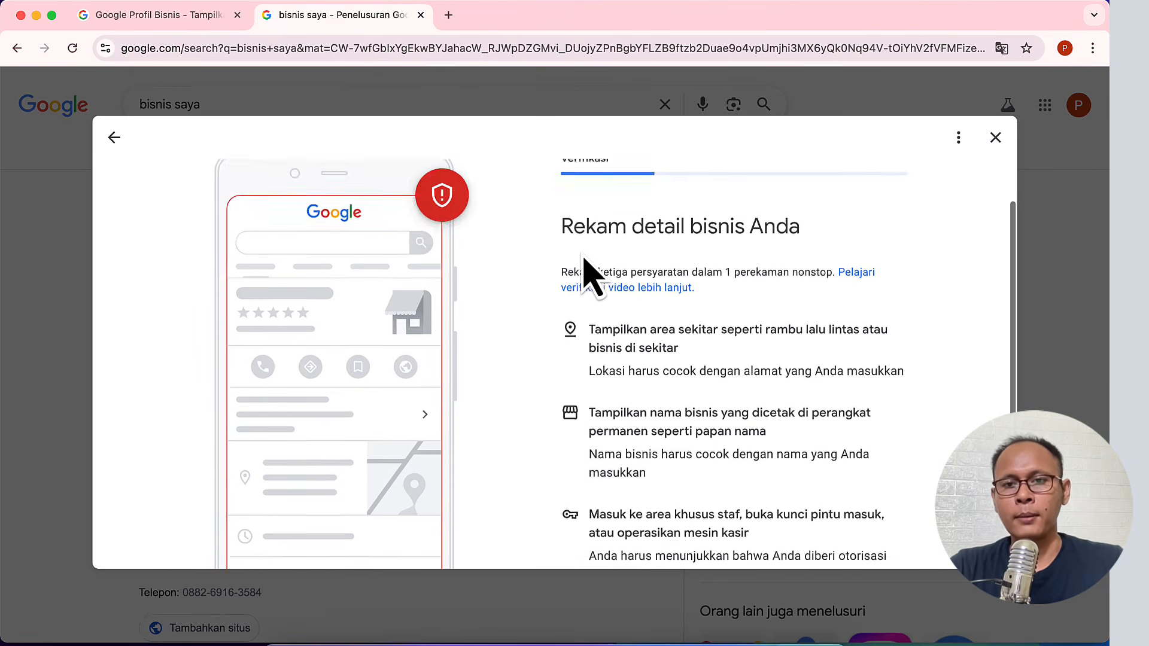
scroll(585, 266, "down", 2)
scroll(587, 272, "down", 1)
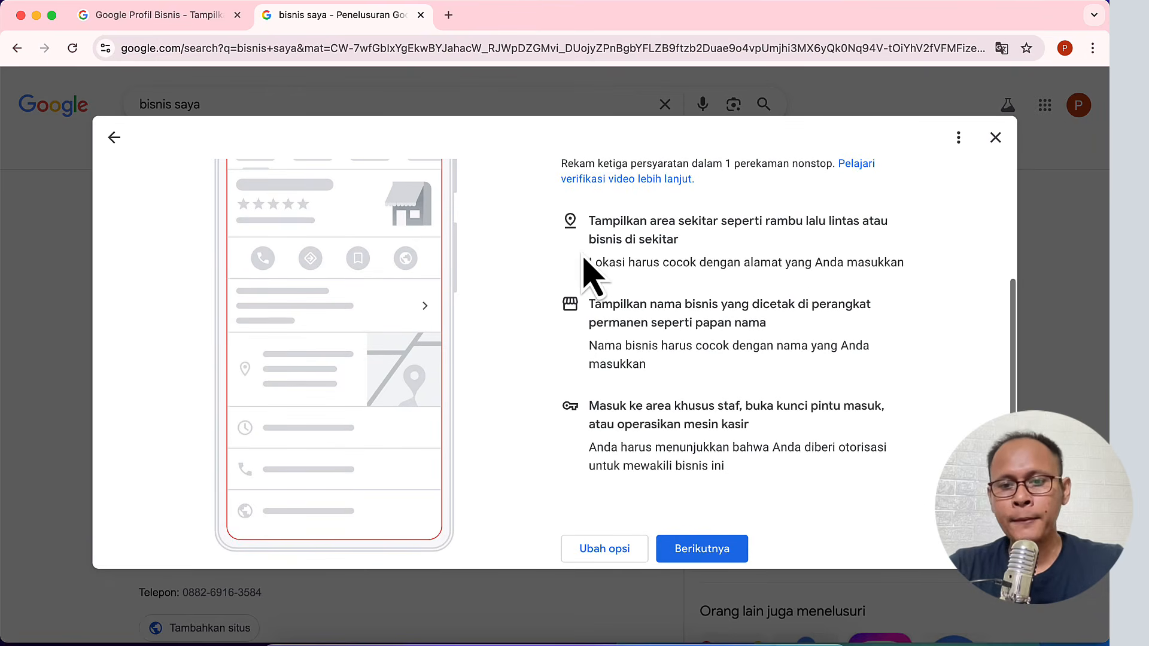
left_click(705, 556)
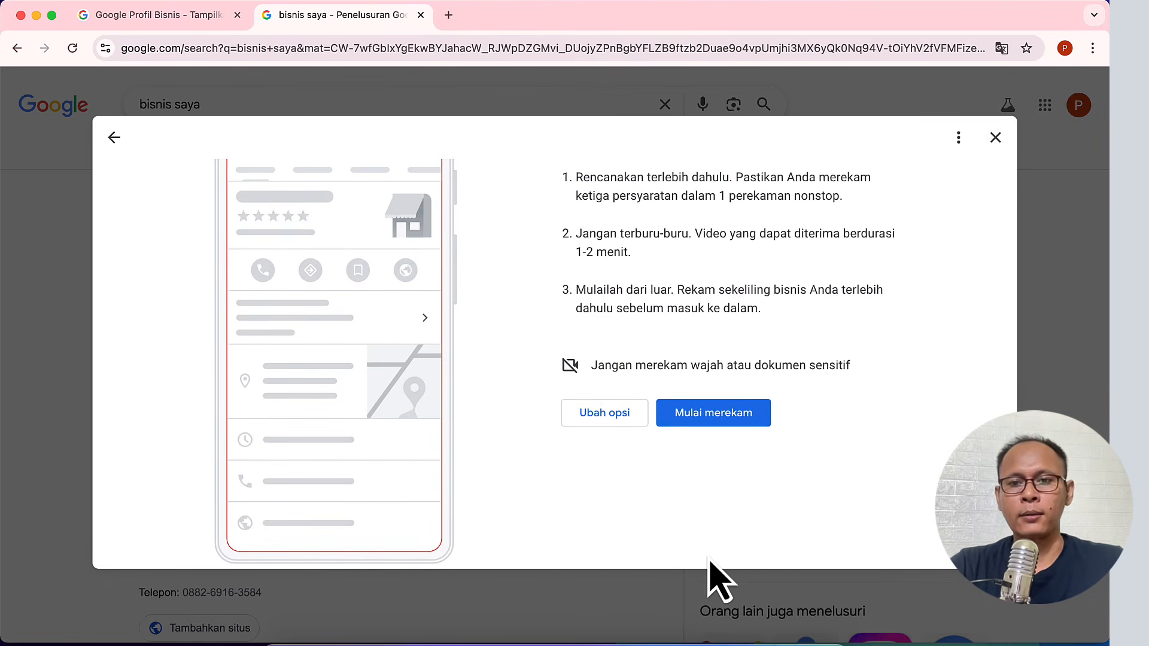
scroll(817, 484, "up", 2)
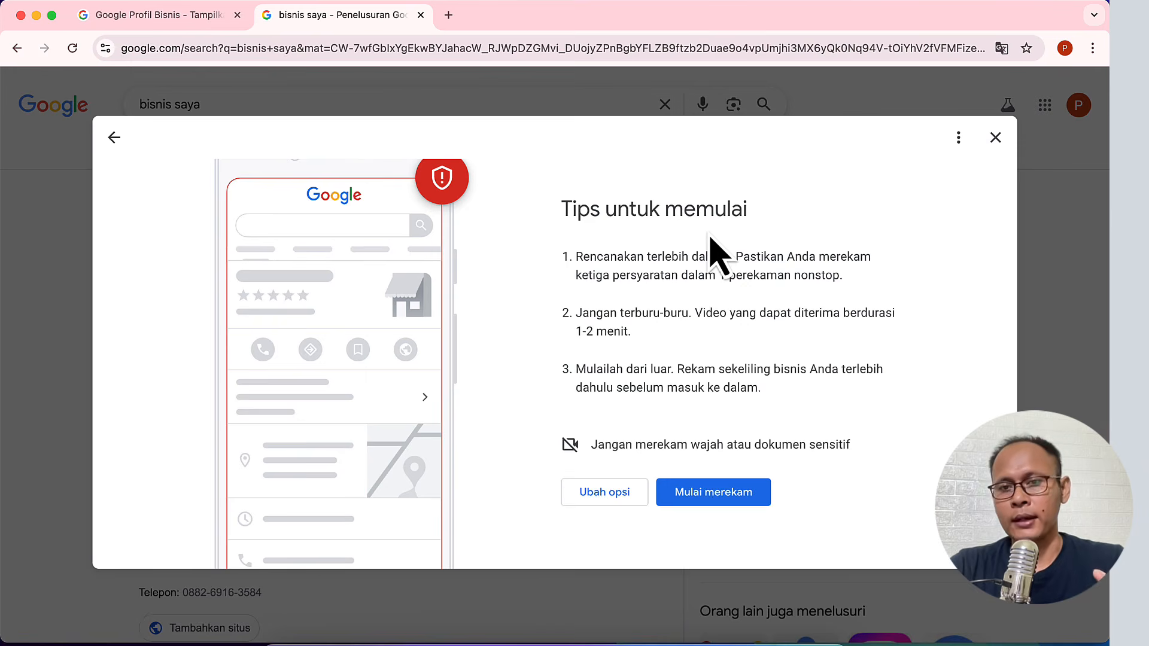
Show the phone QR code via 'Mulai merekam', then exit verification, confirming with 'Oke'.
left_click(706, 490)
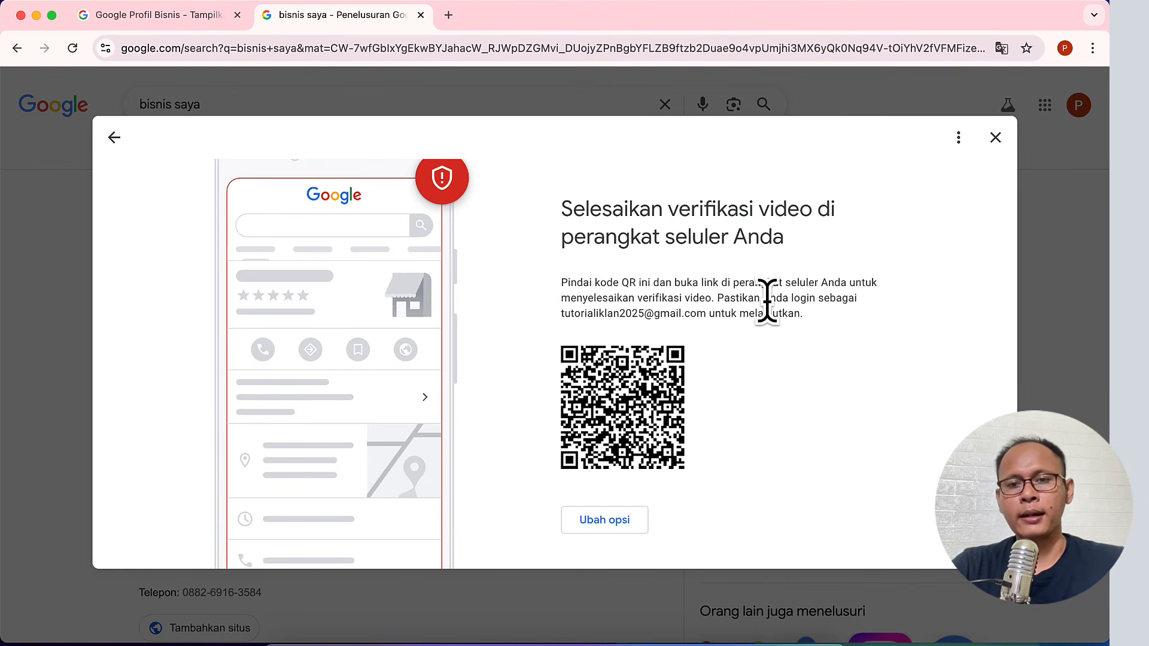
scroll(662, 399, "down", 3)
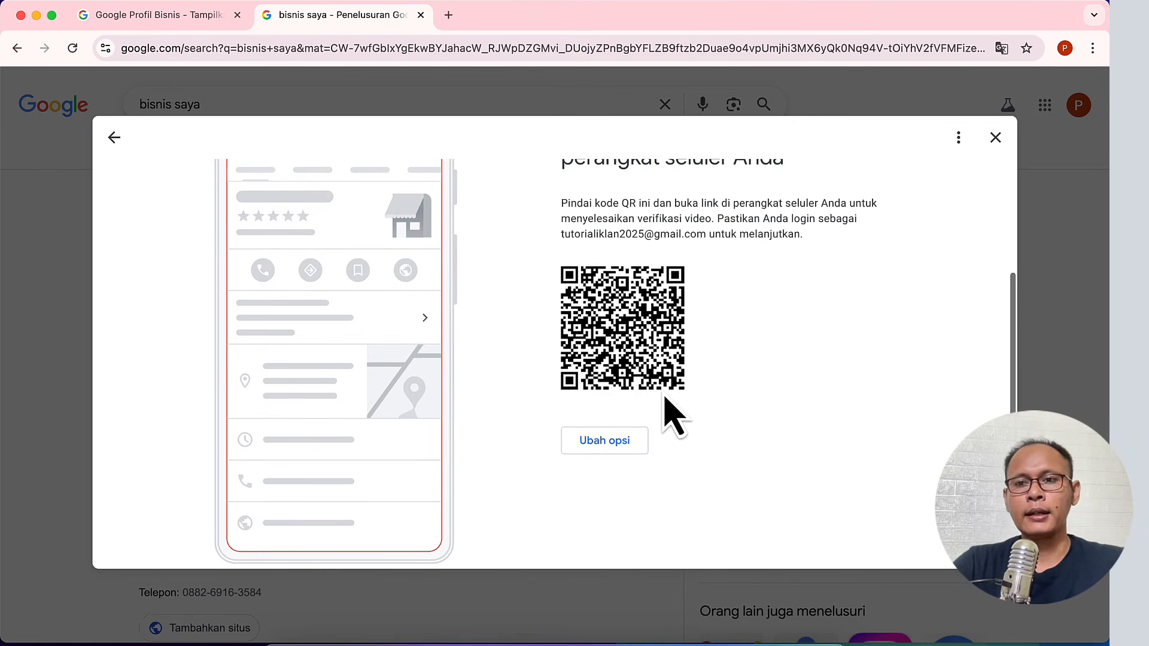
scroll(664, 399, "up", 5)
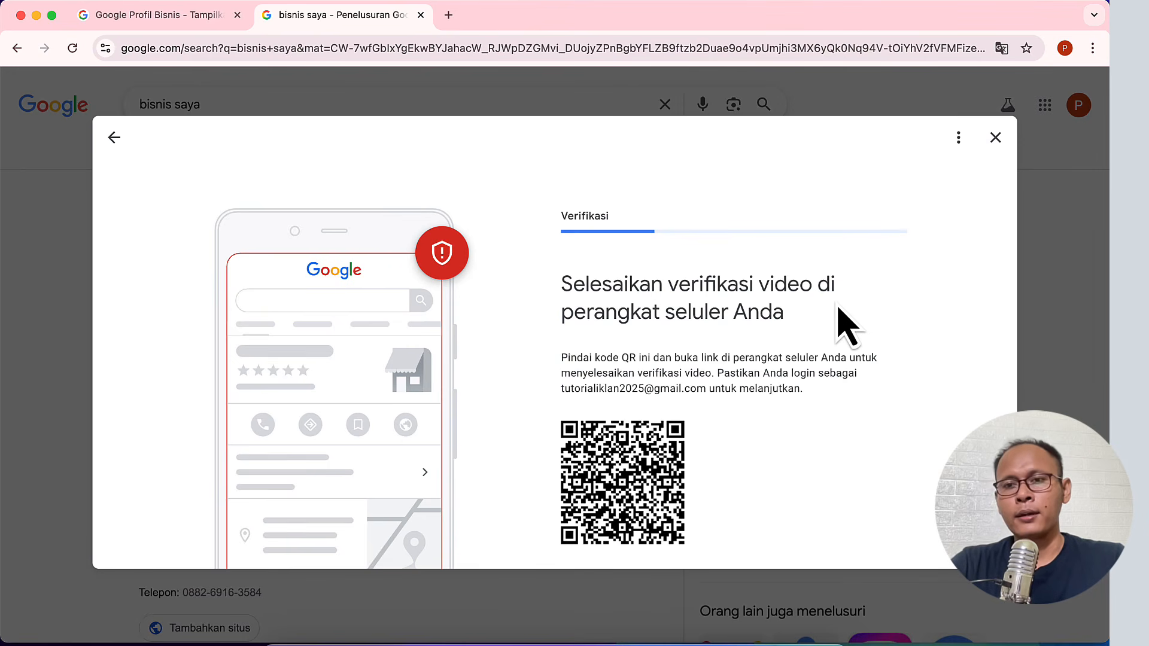
left_click(995, 138)
left_click(651, 393)
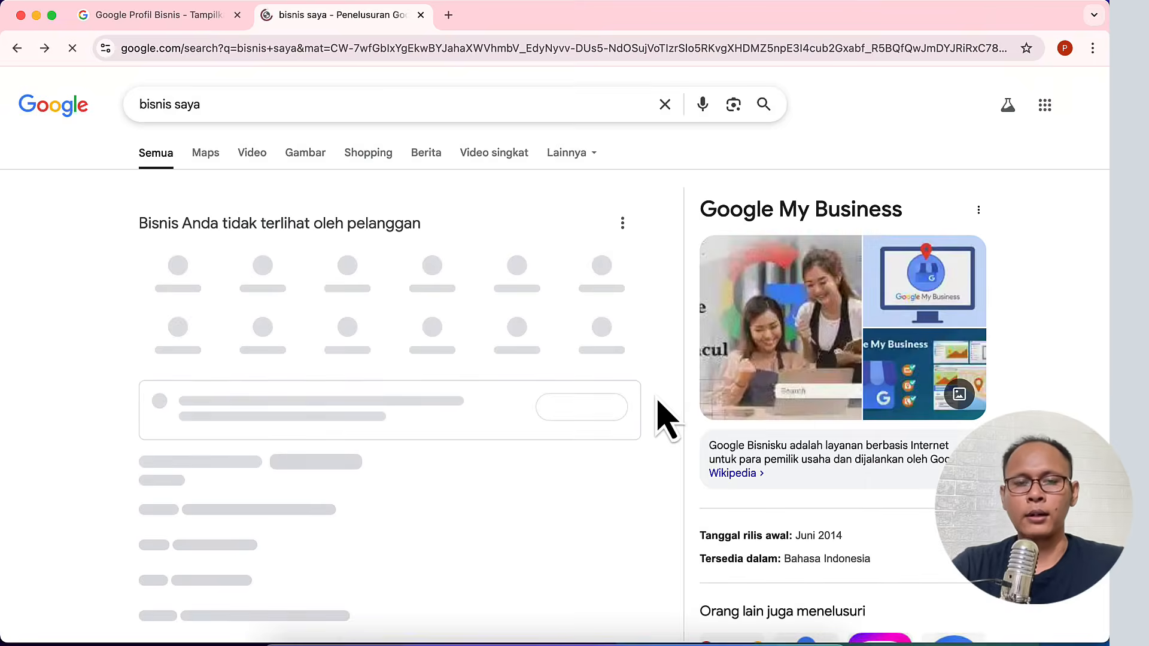